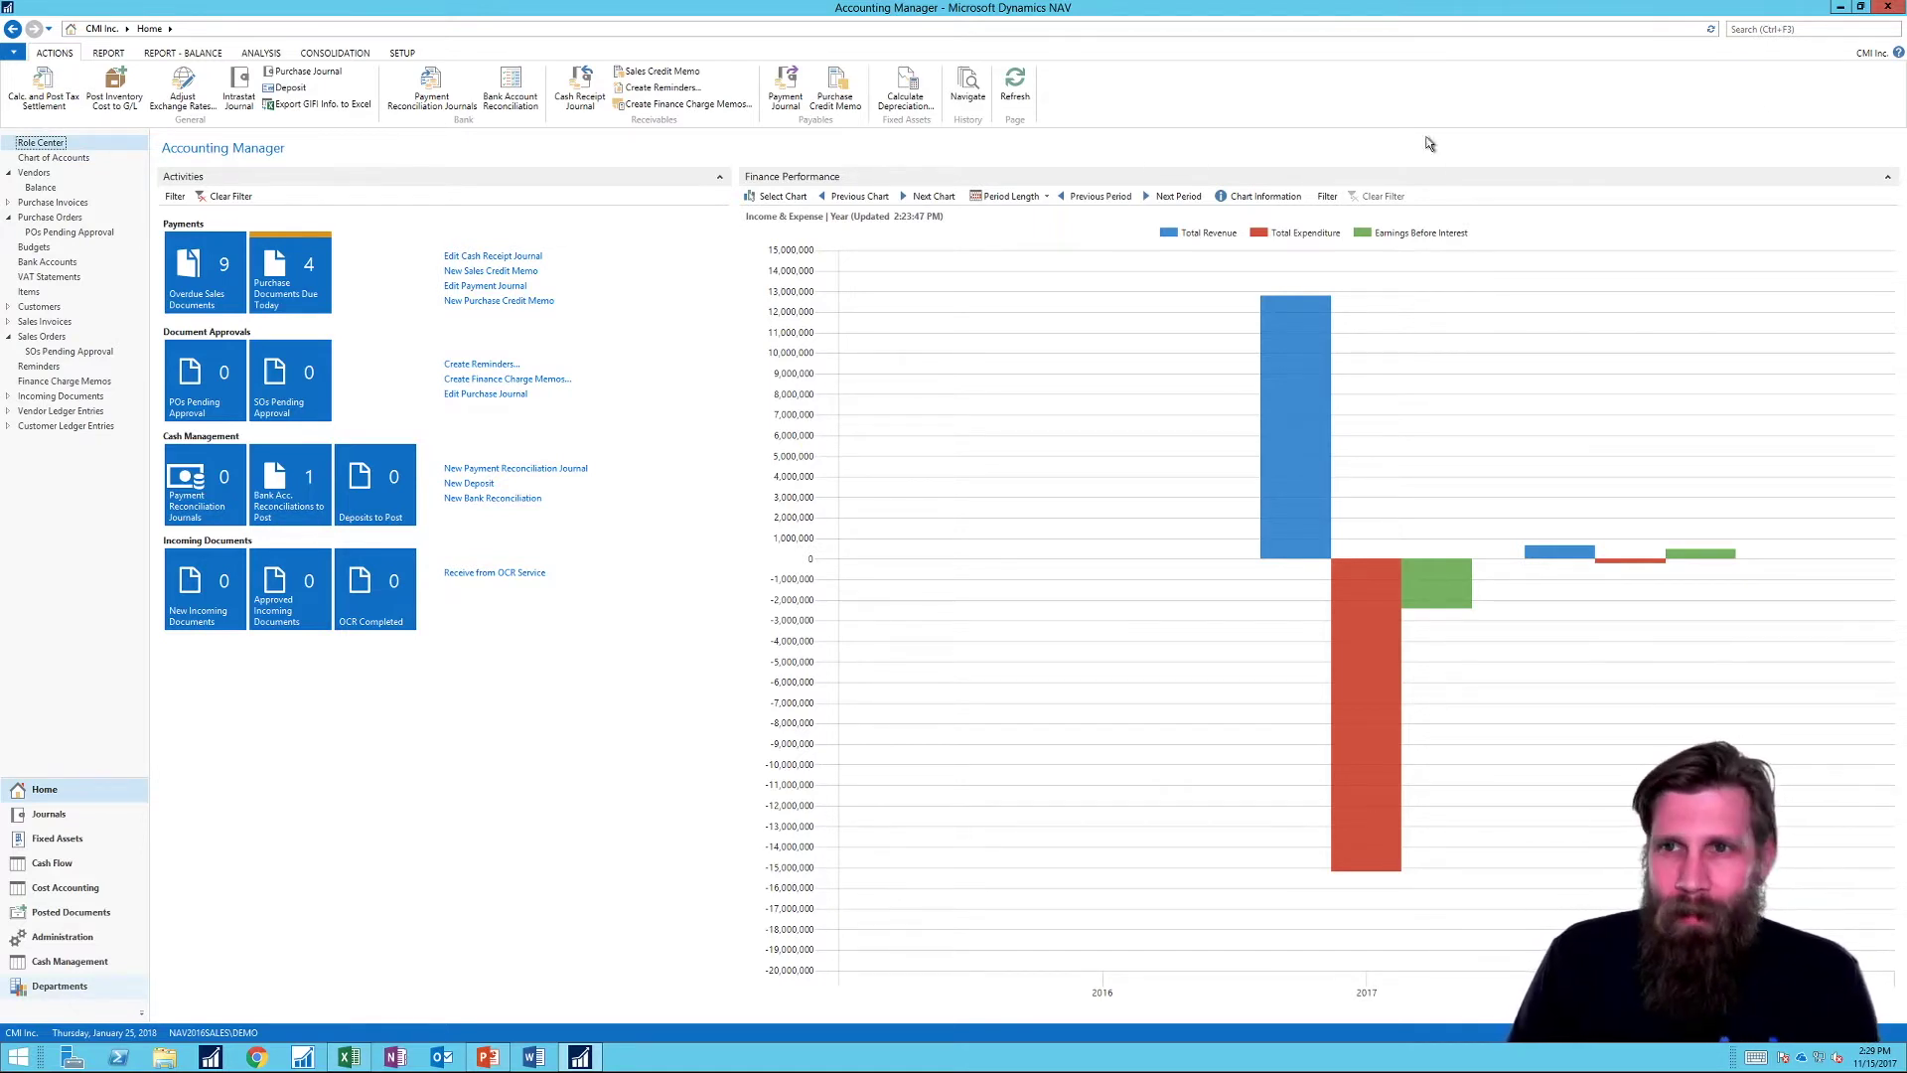
Step: Search 'item', open the Items list, and open the Thanksgiving Coffee Mug (70065) card
left_click(1782, 30)
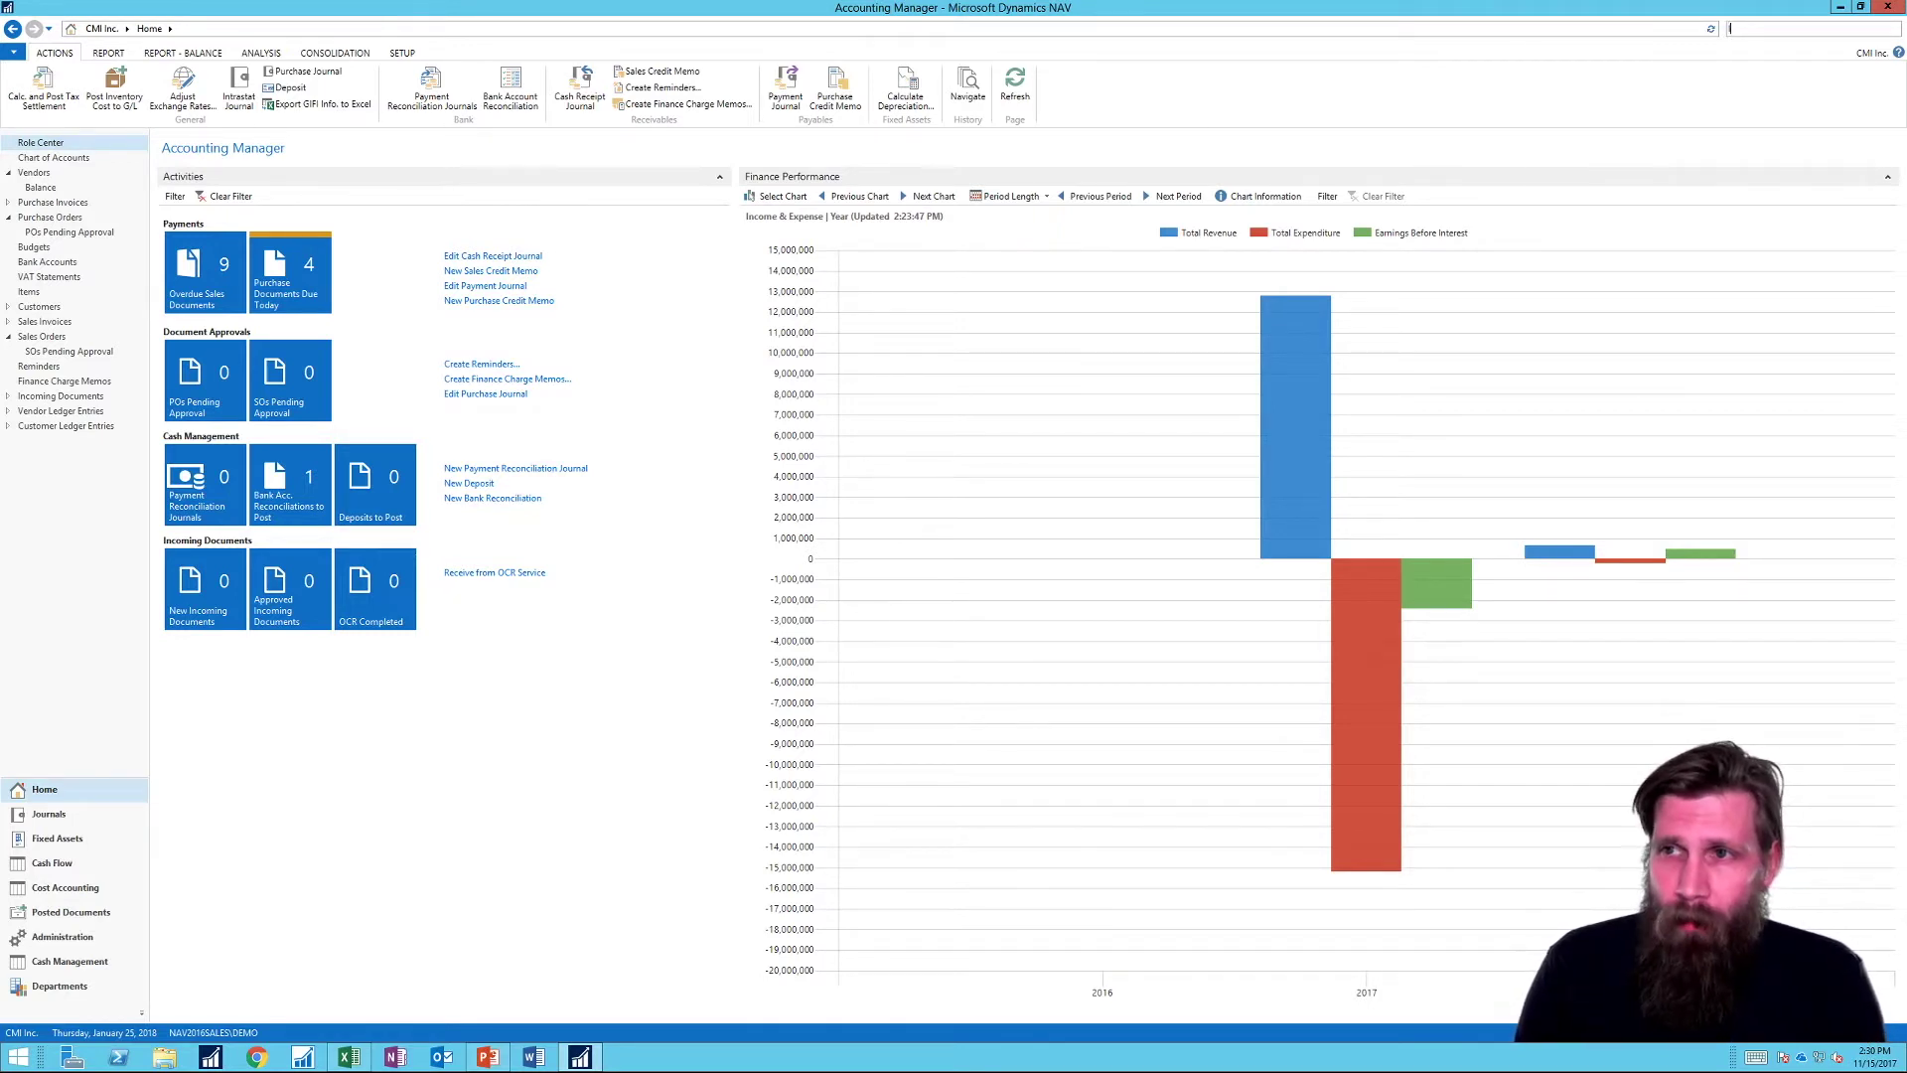
type("item")
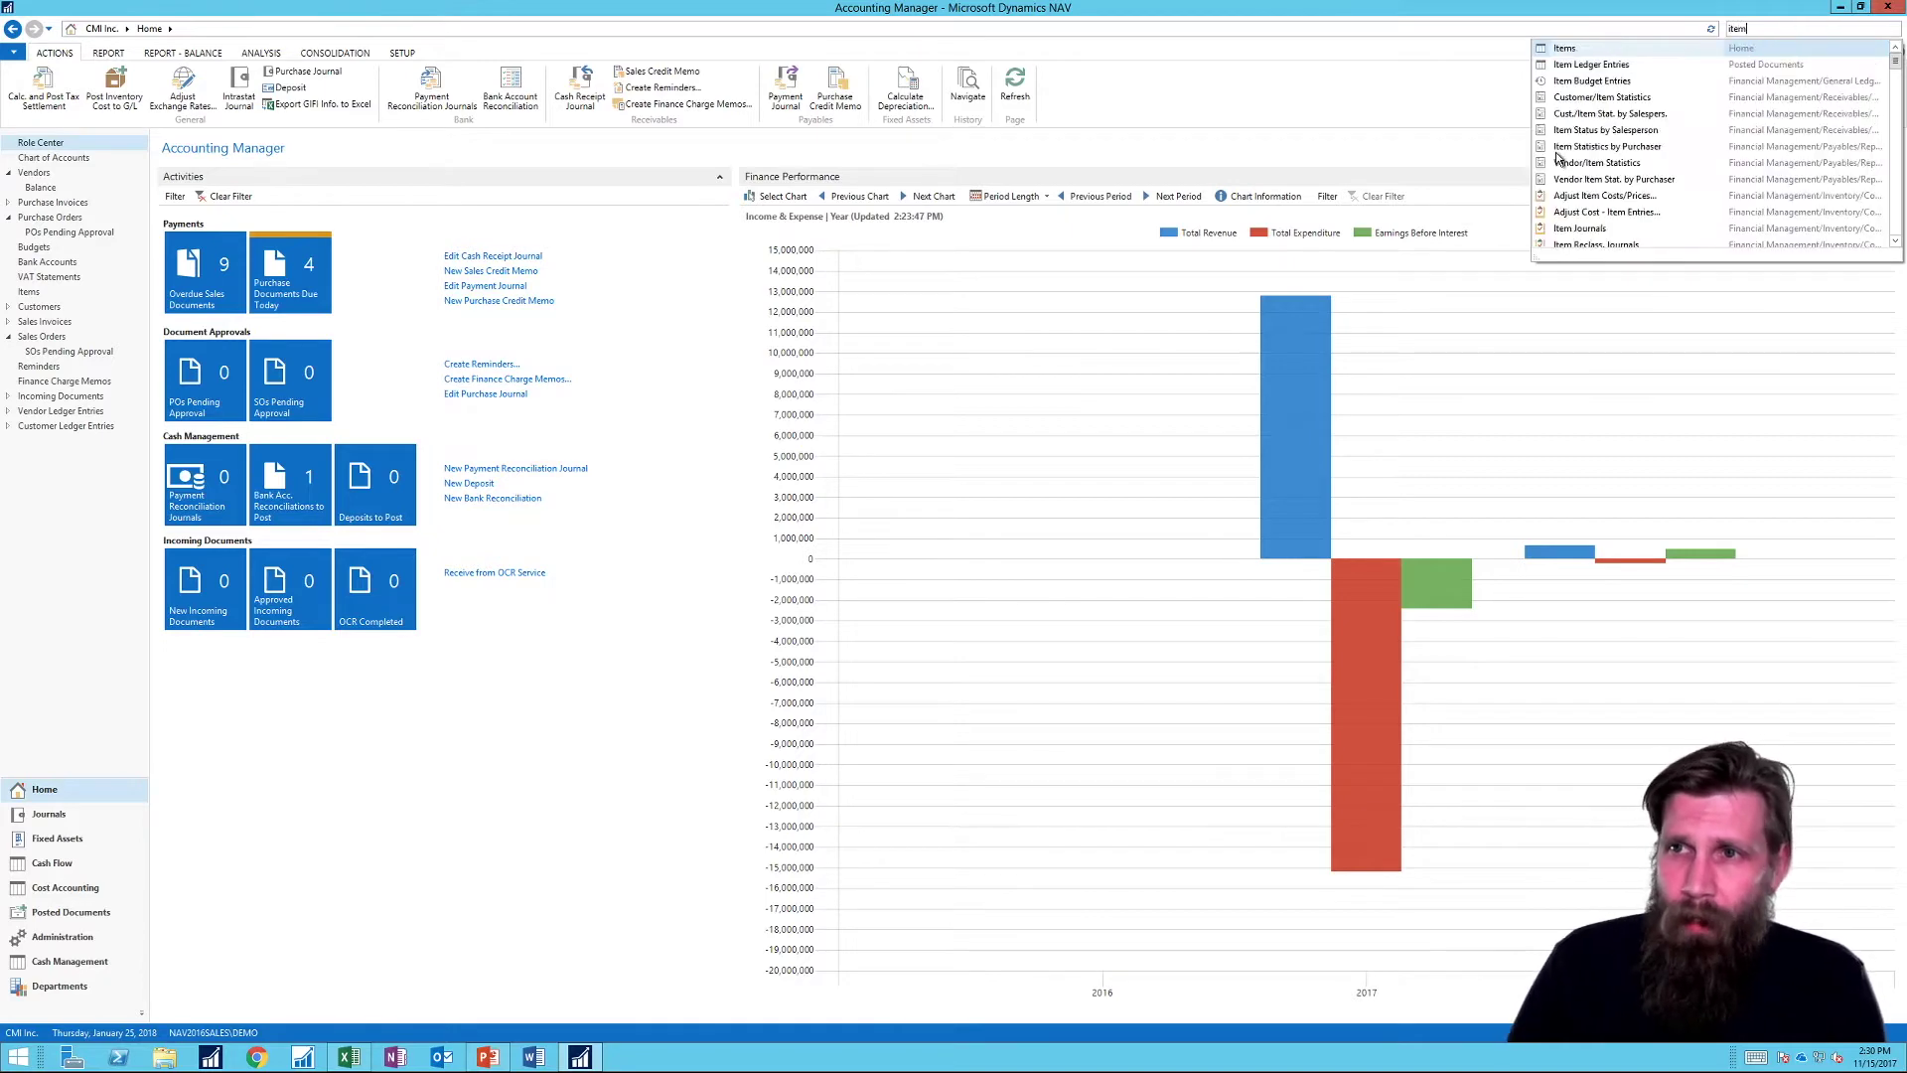
left_click(1567, 50)
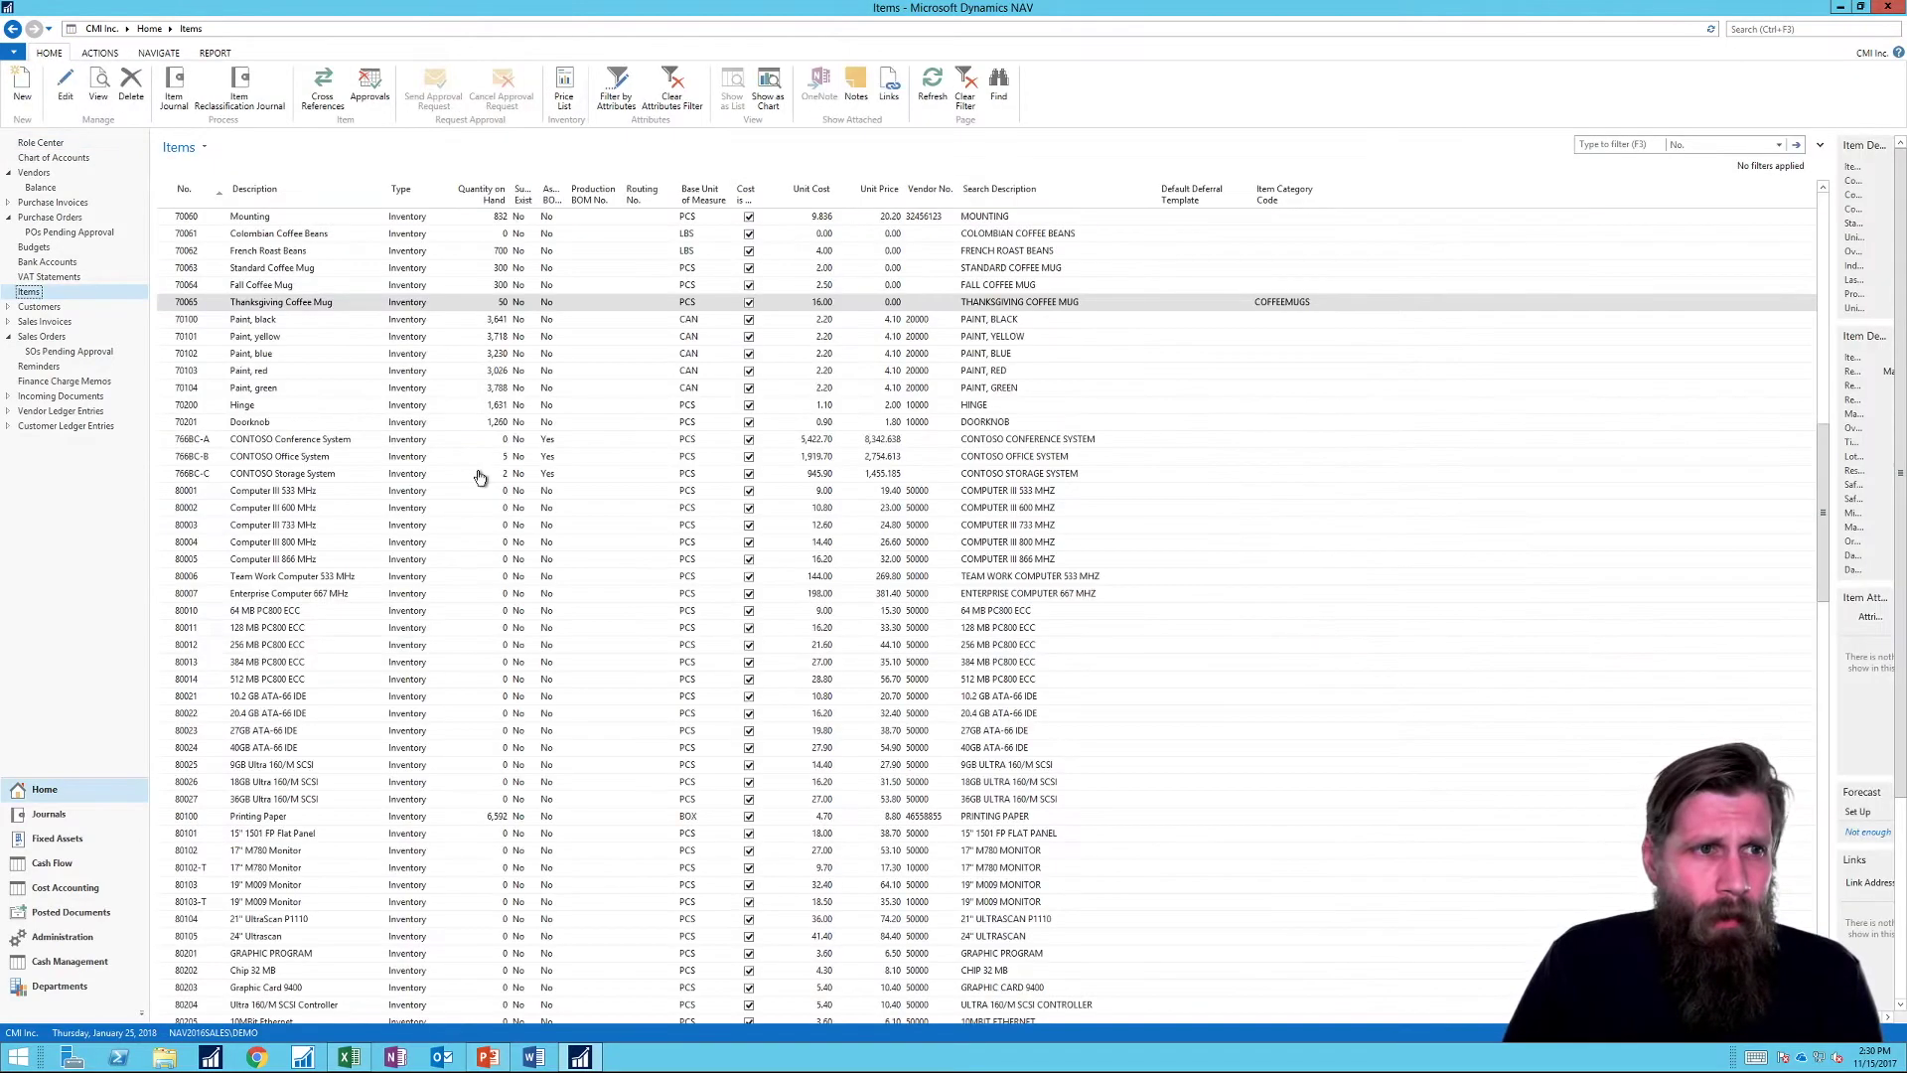
double_click(337, 302)
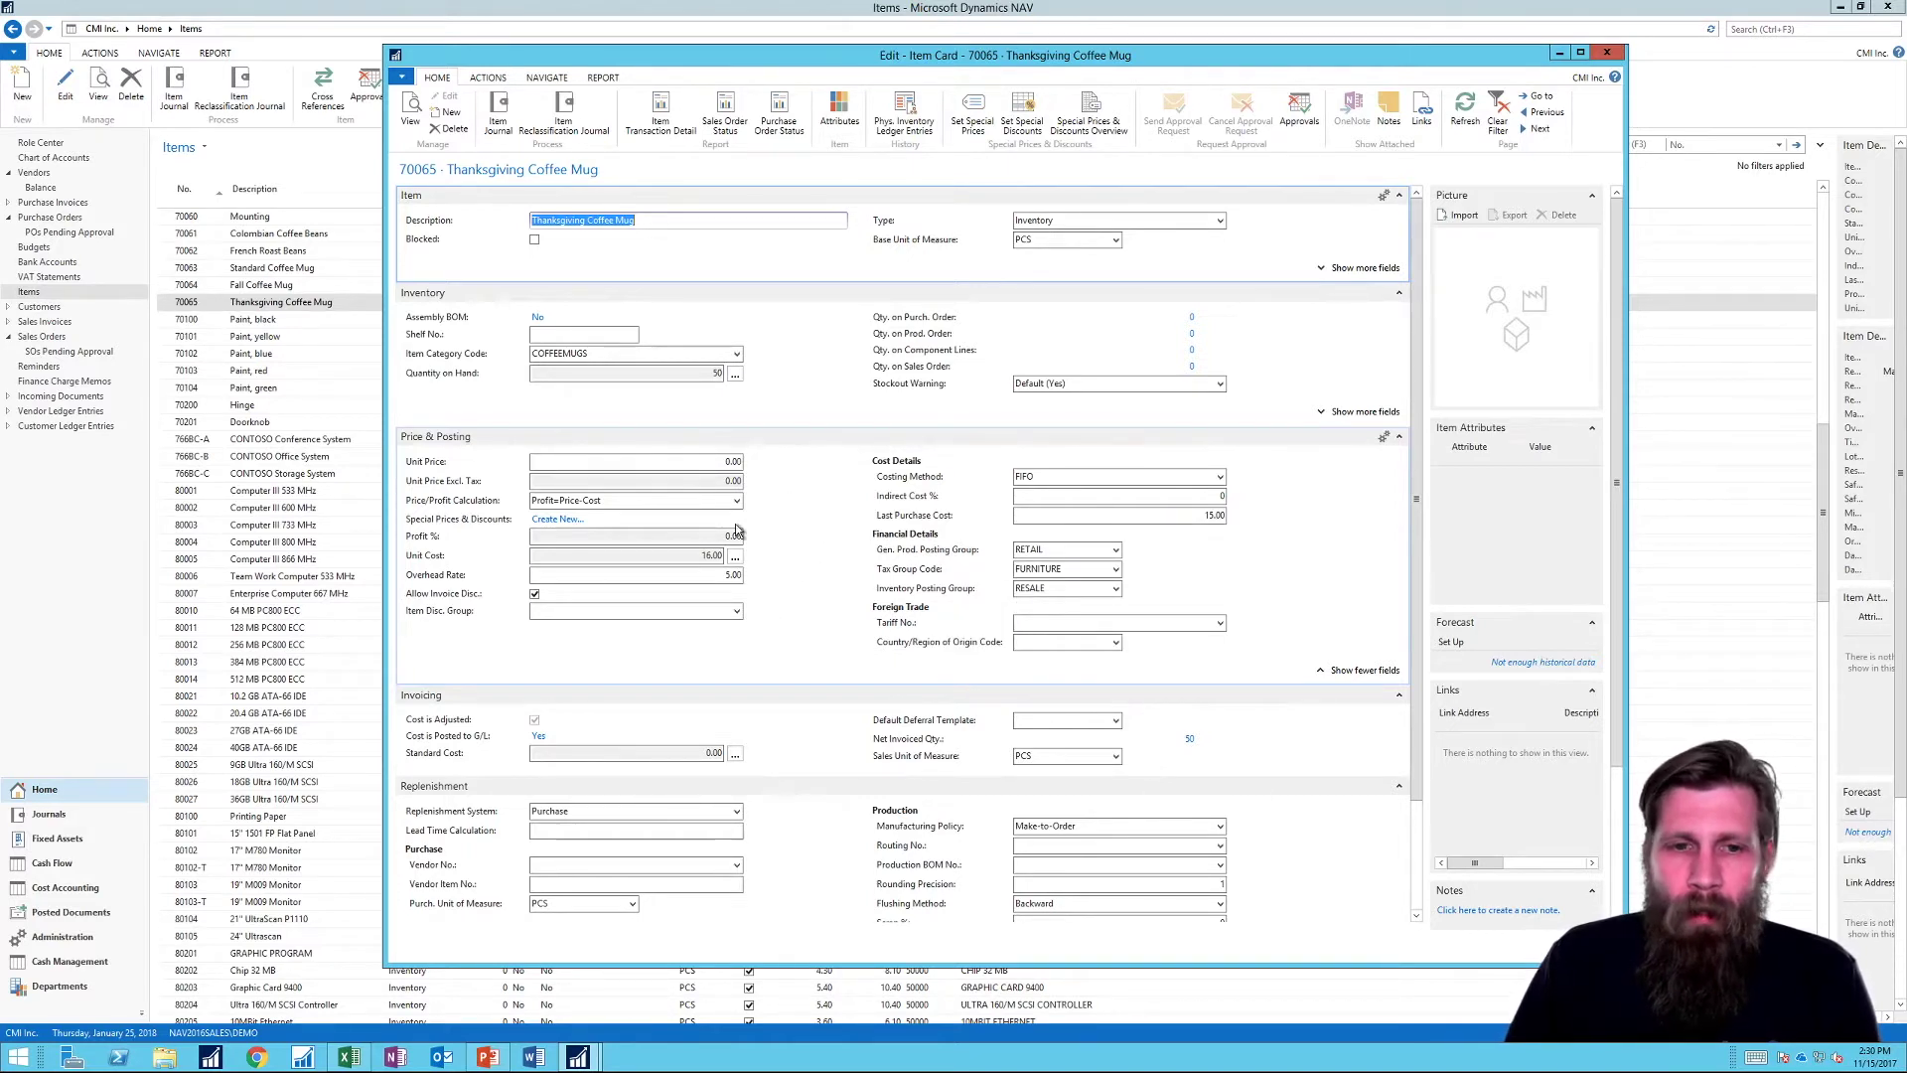
left_click(713, 575)
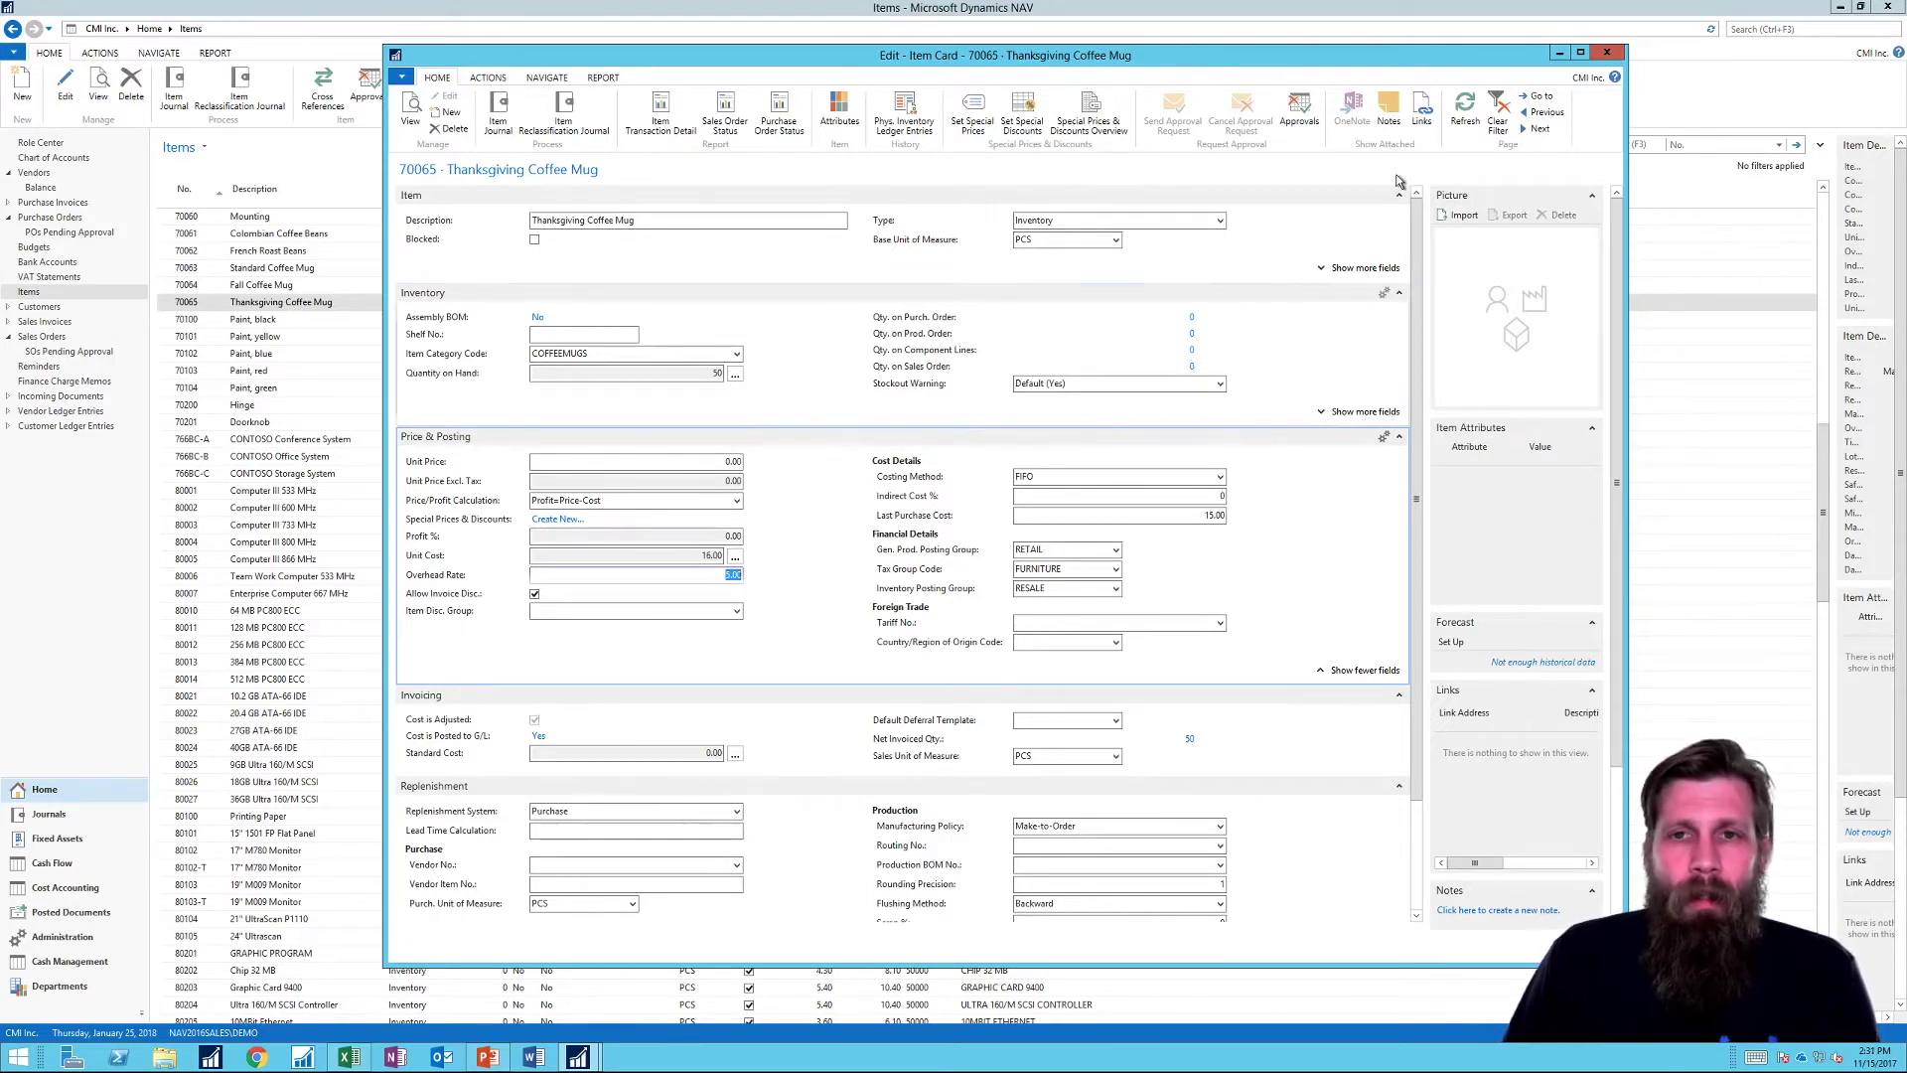
left_click(1607, 52)
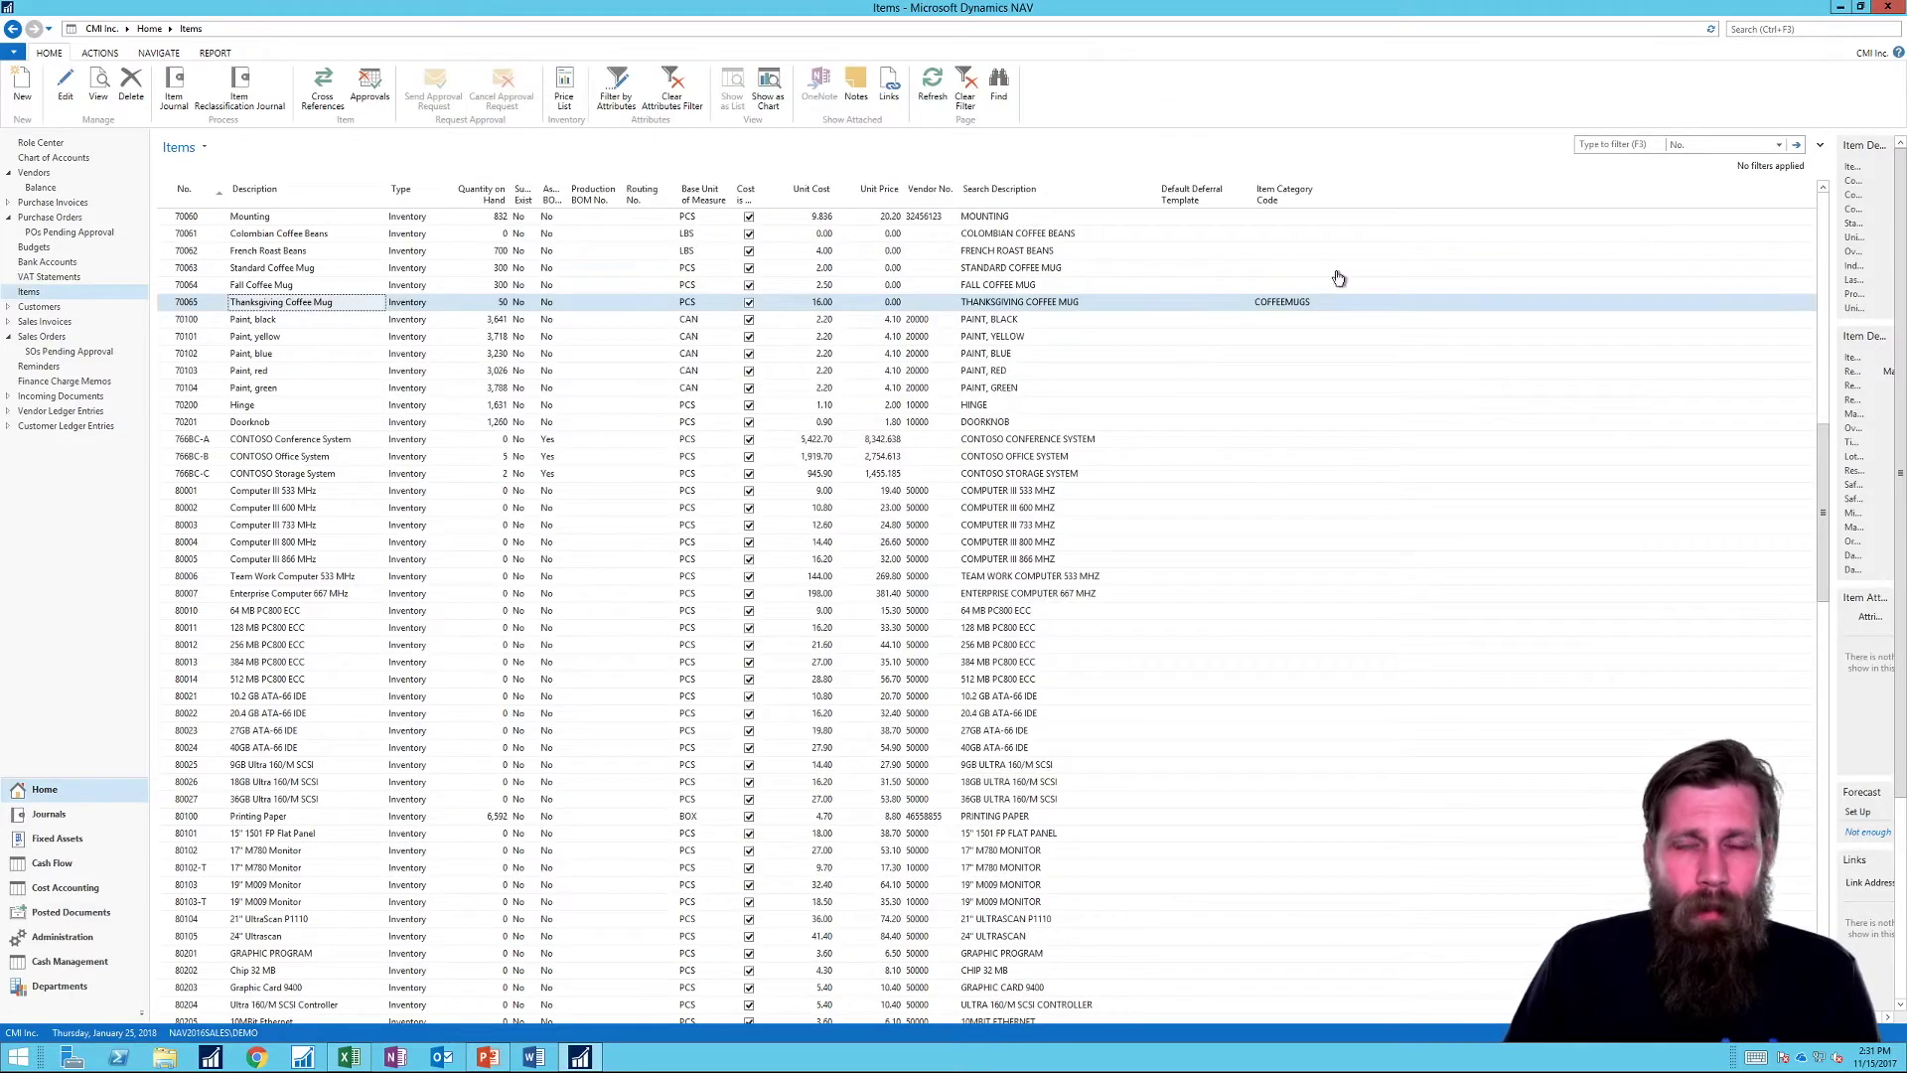
Step: Open the Purchase Orders list via search and start a new blank purchase order
left_click(1755, 28)
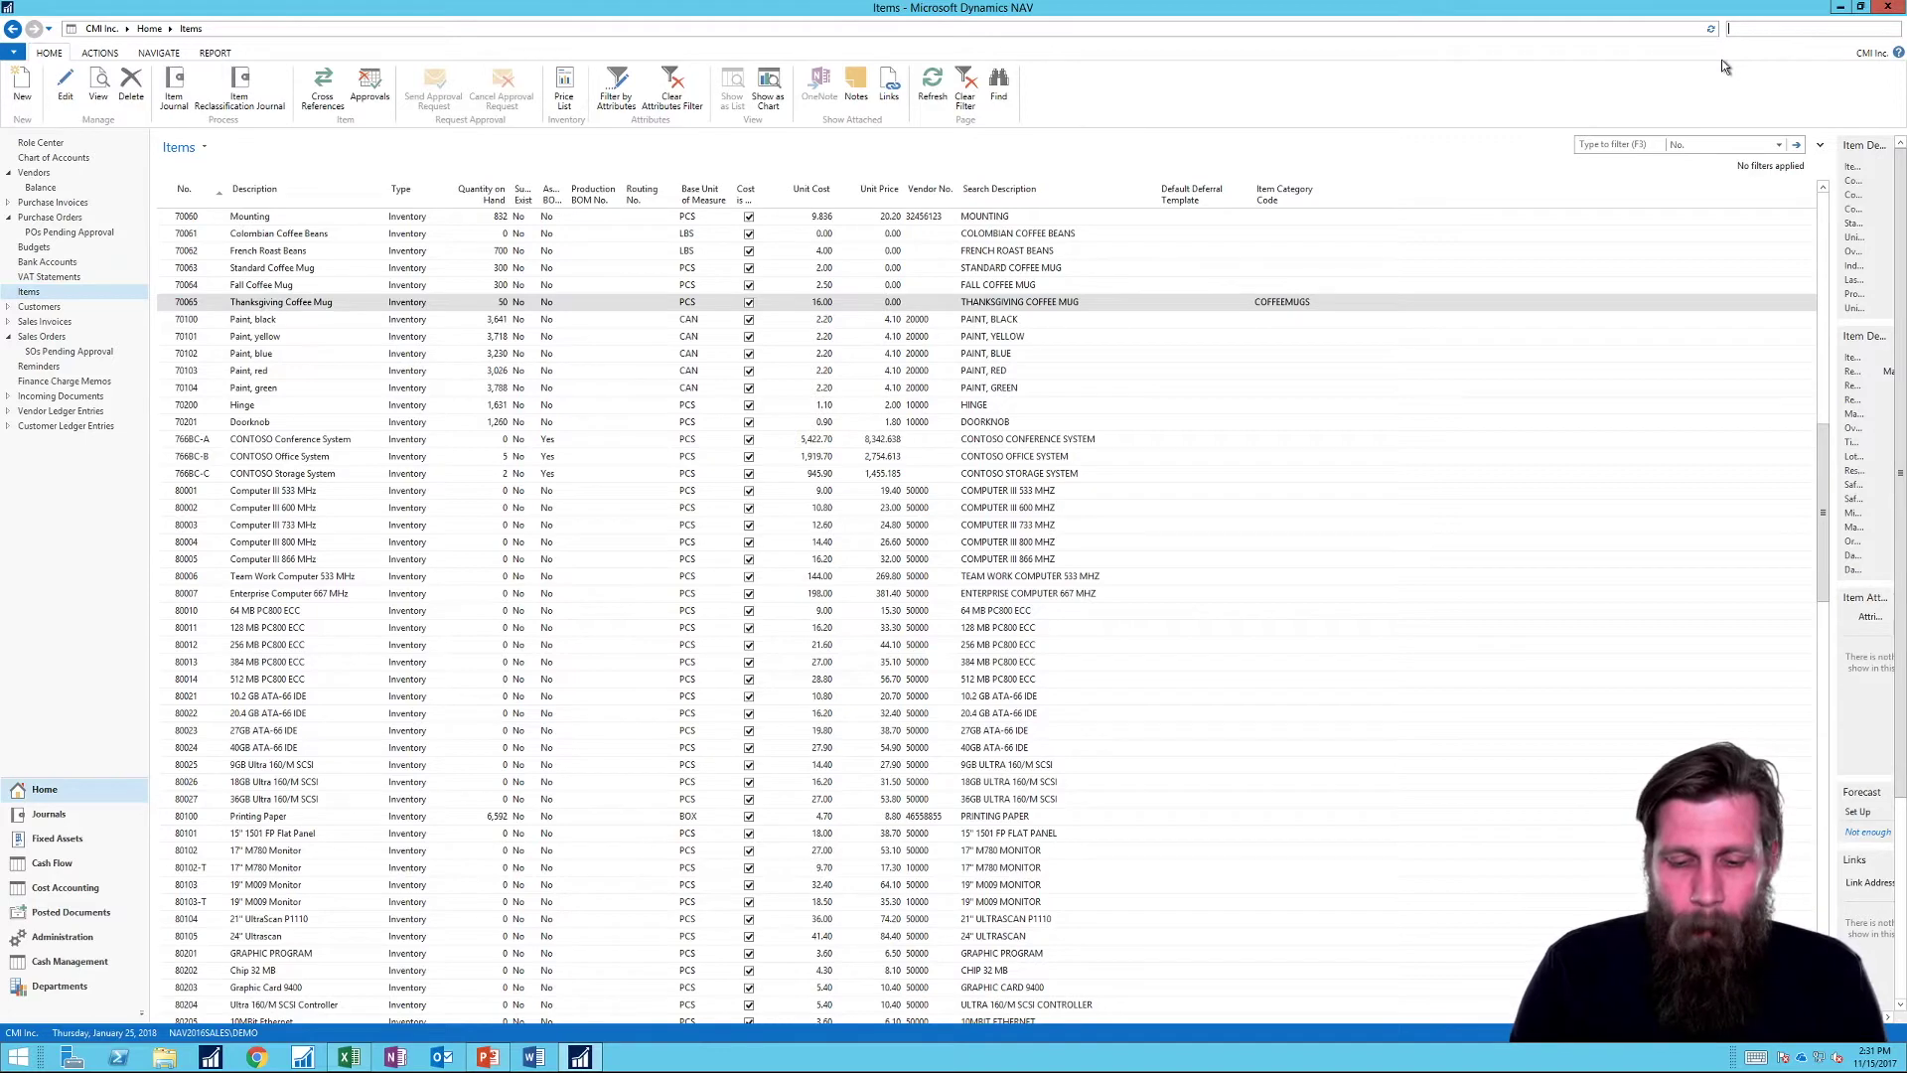
type("purc")
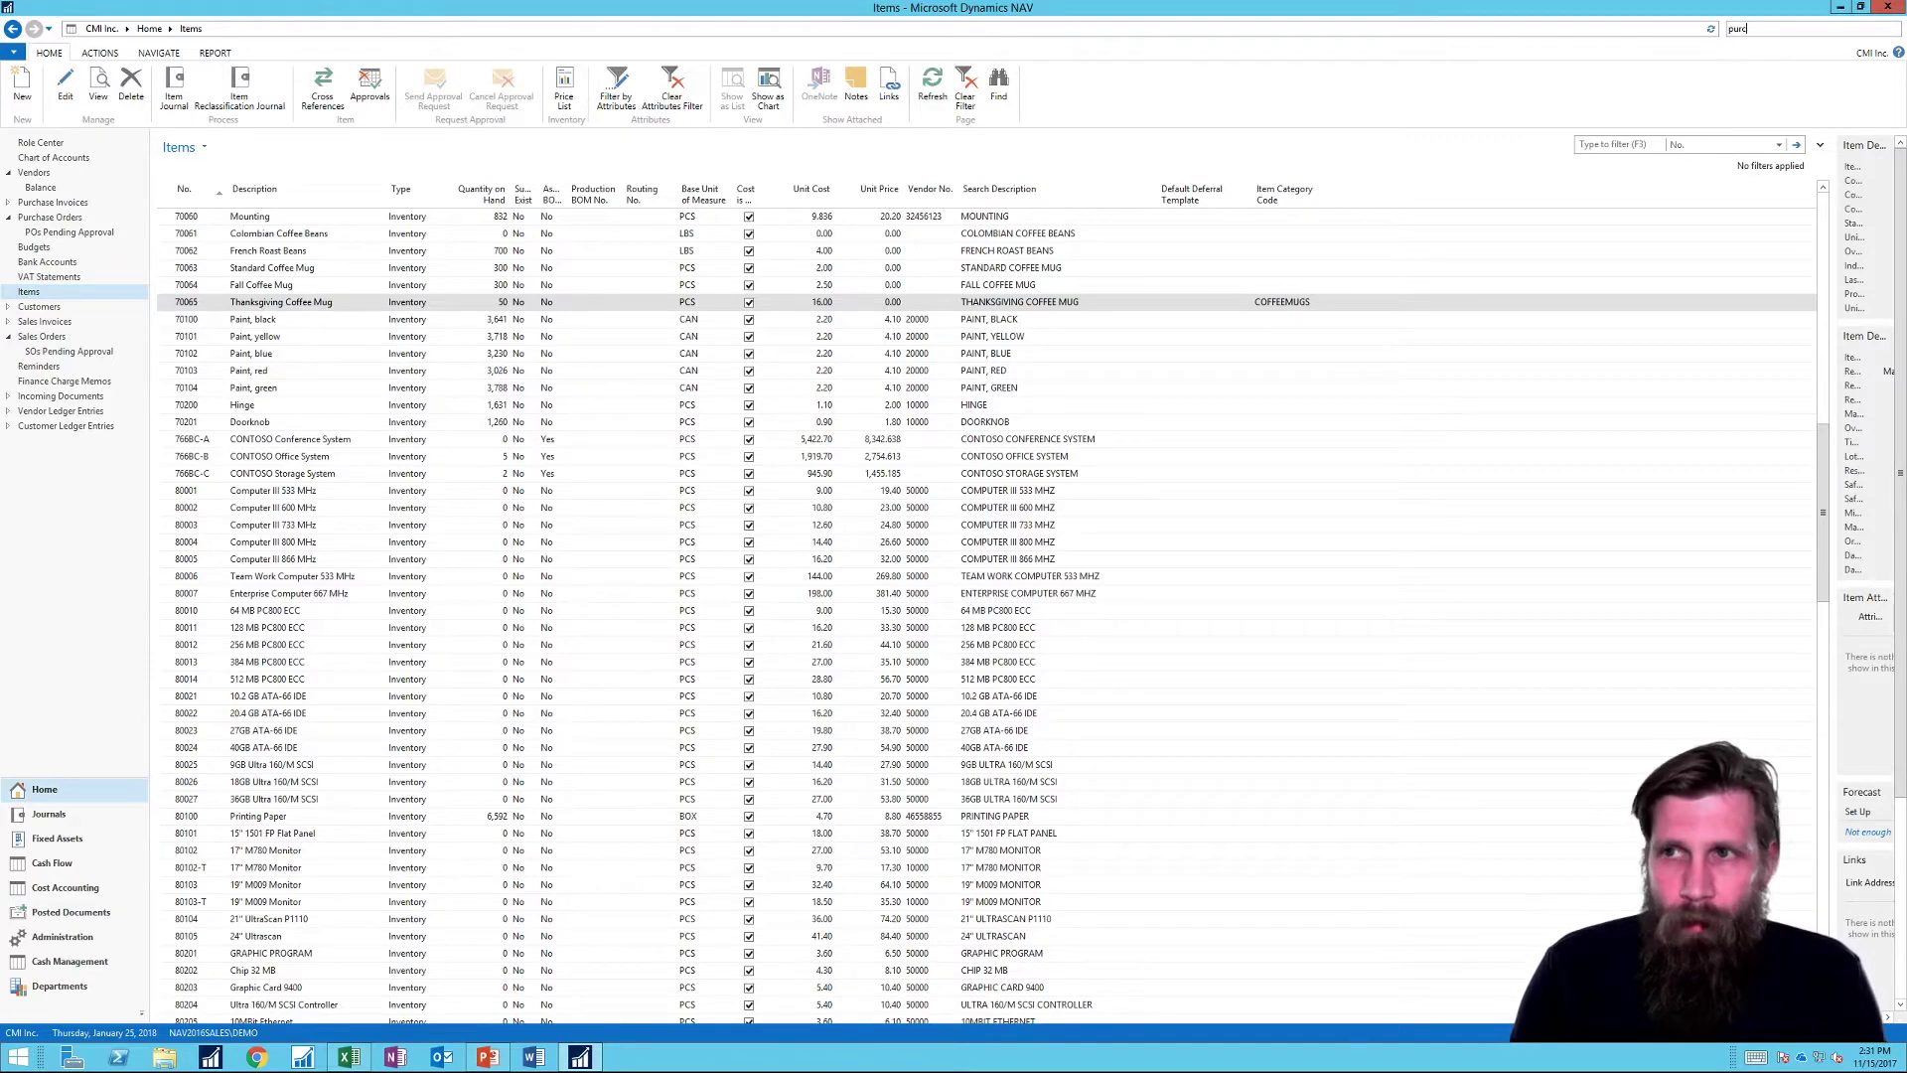
type("hase order")
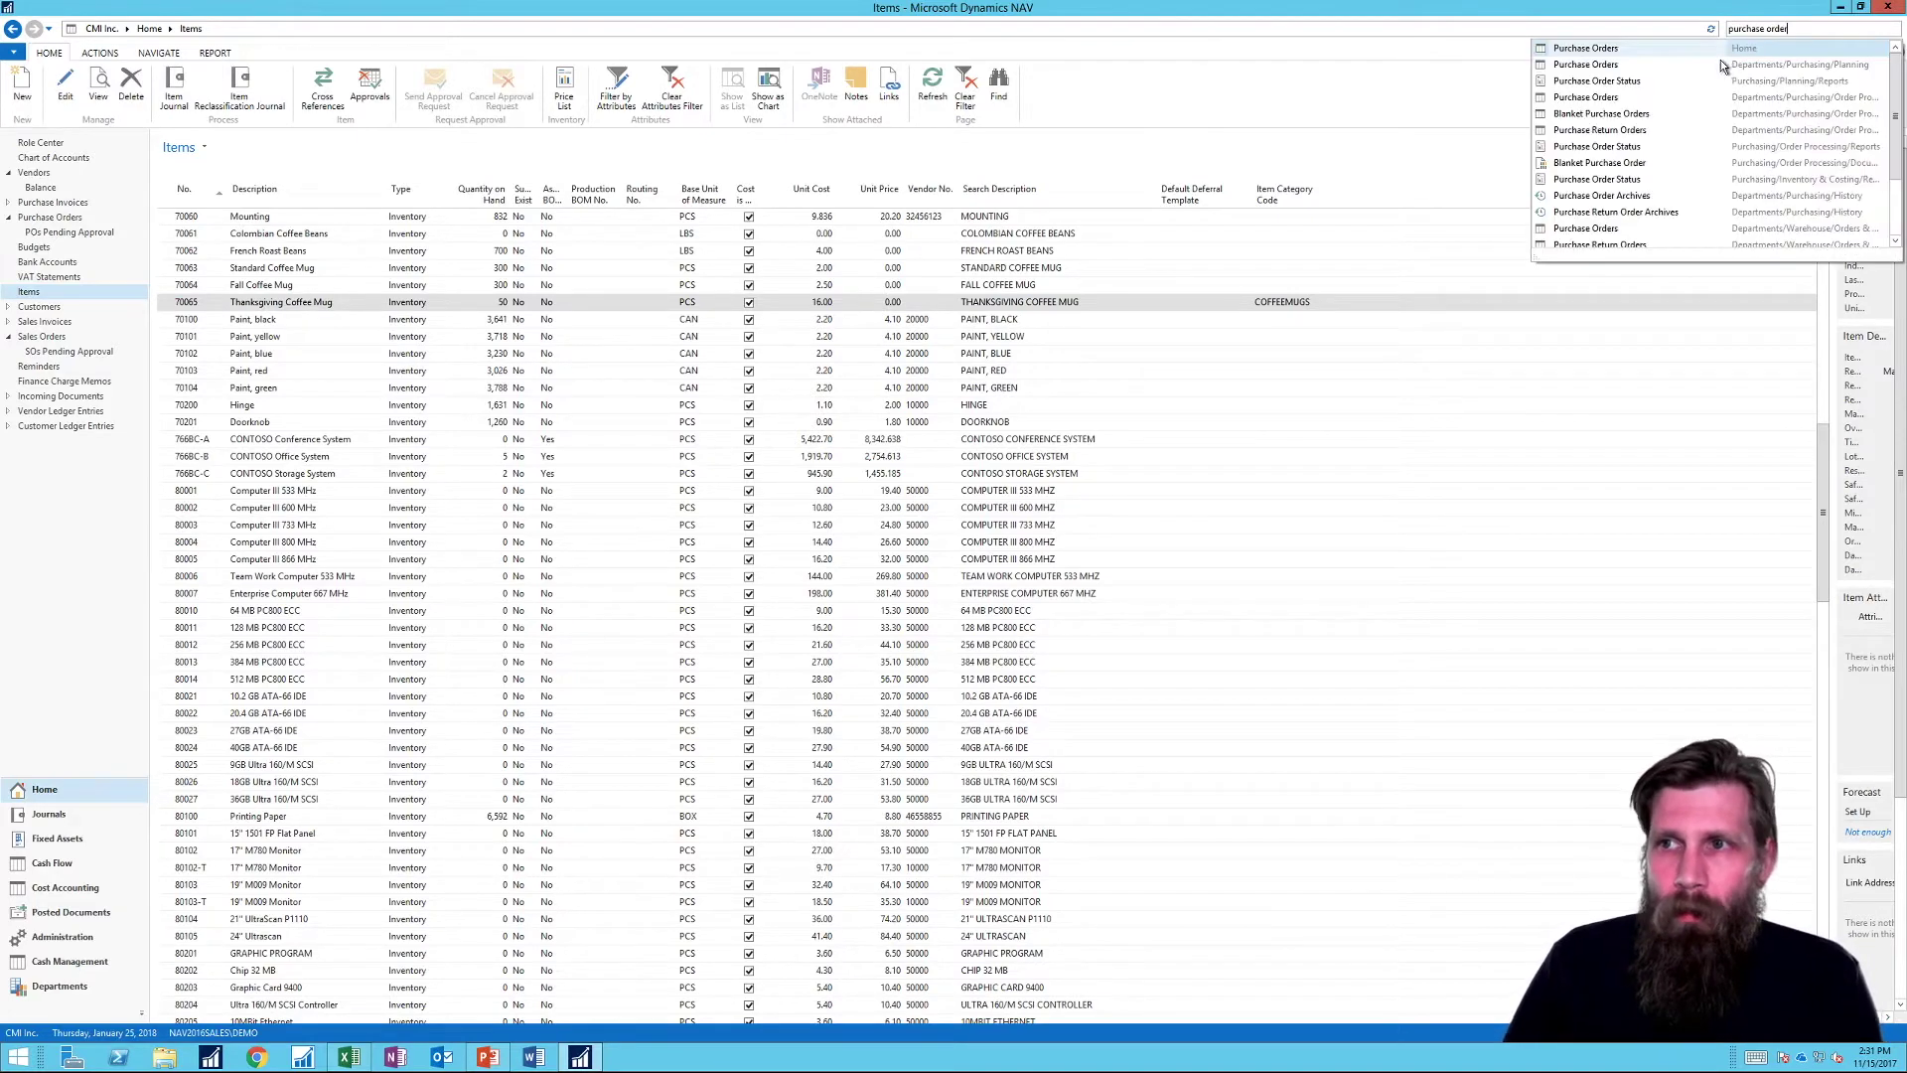
left_click(1601, 53)
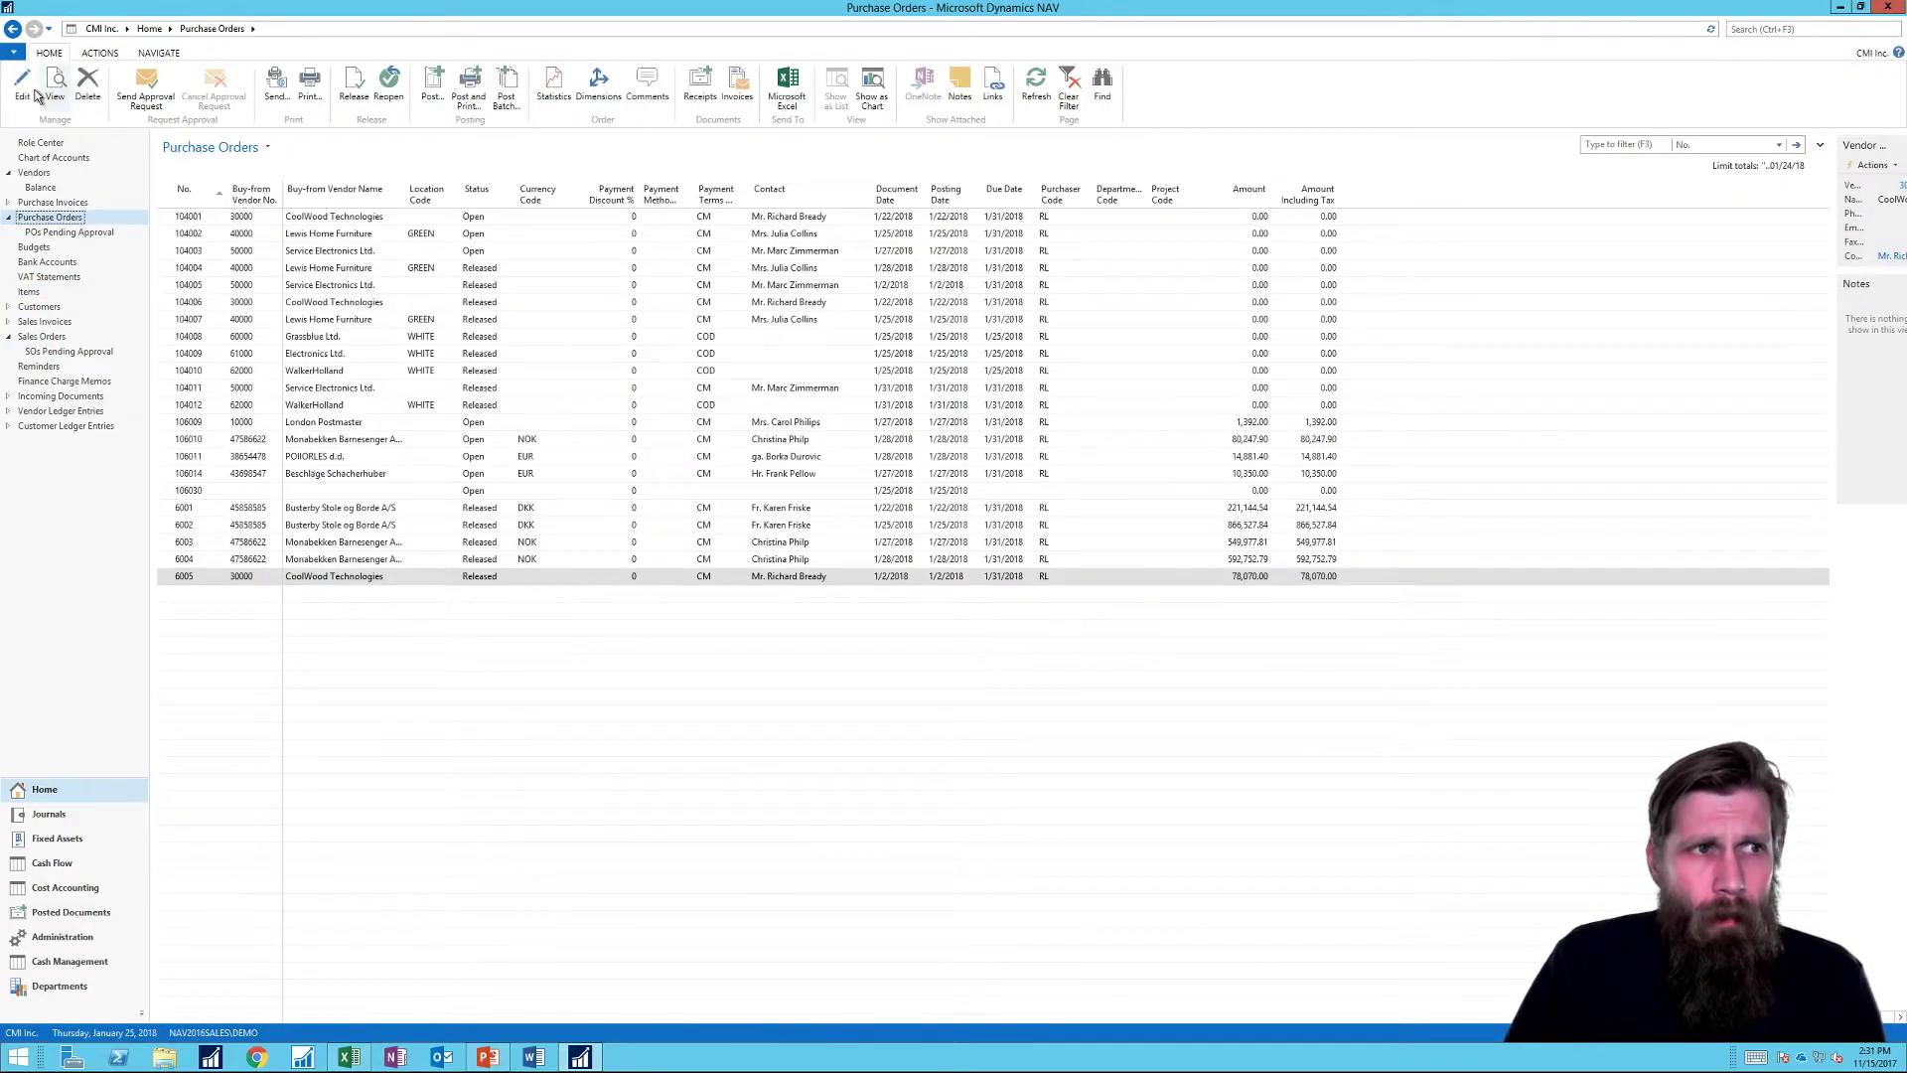
left_click(22, 85)
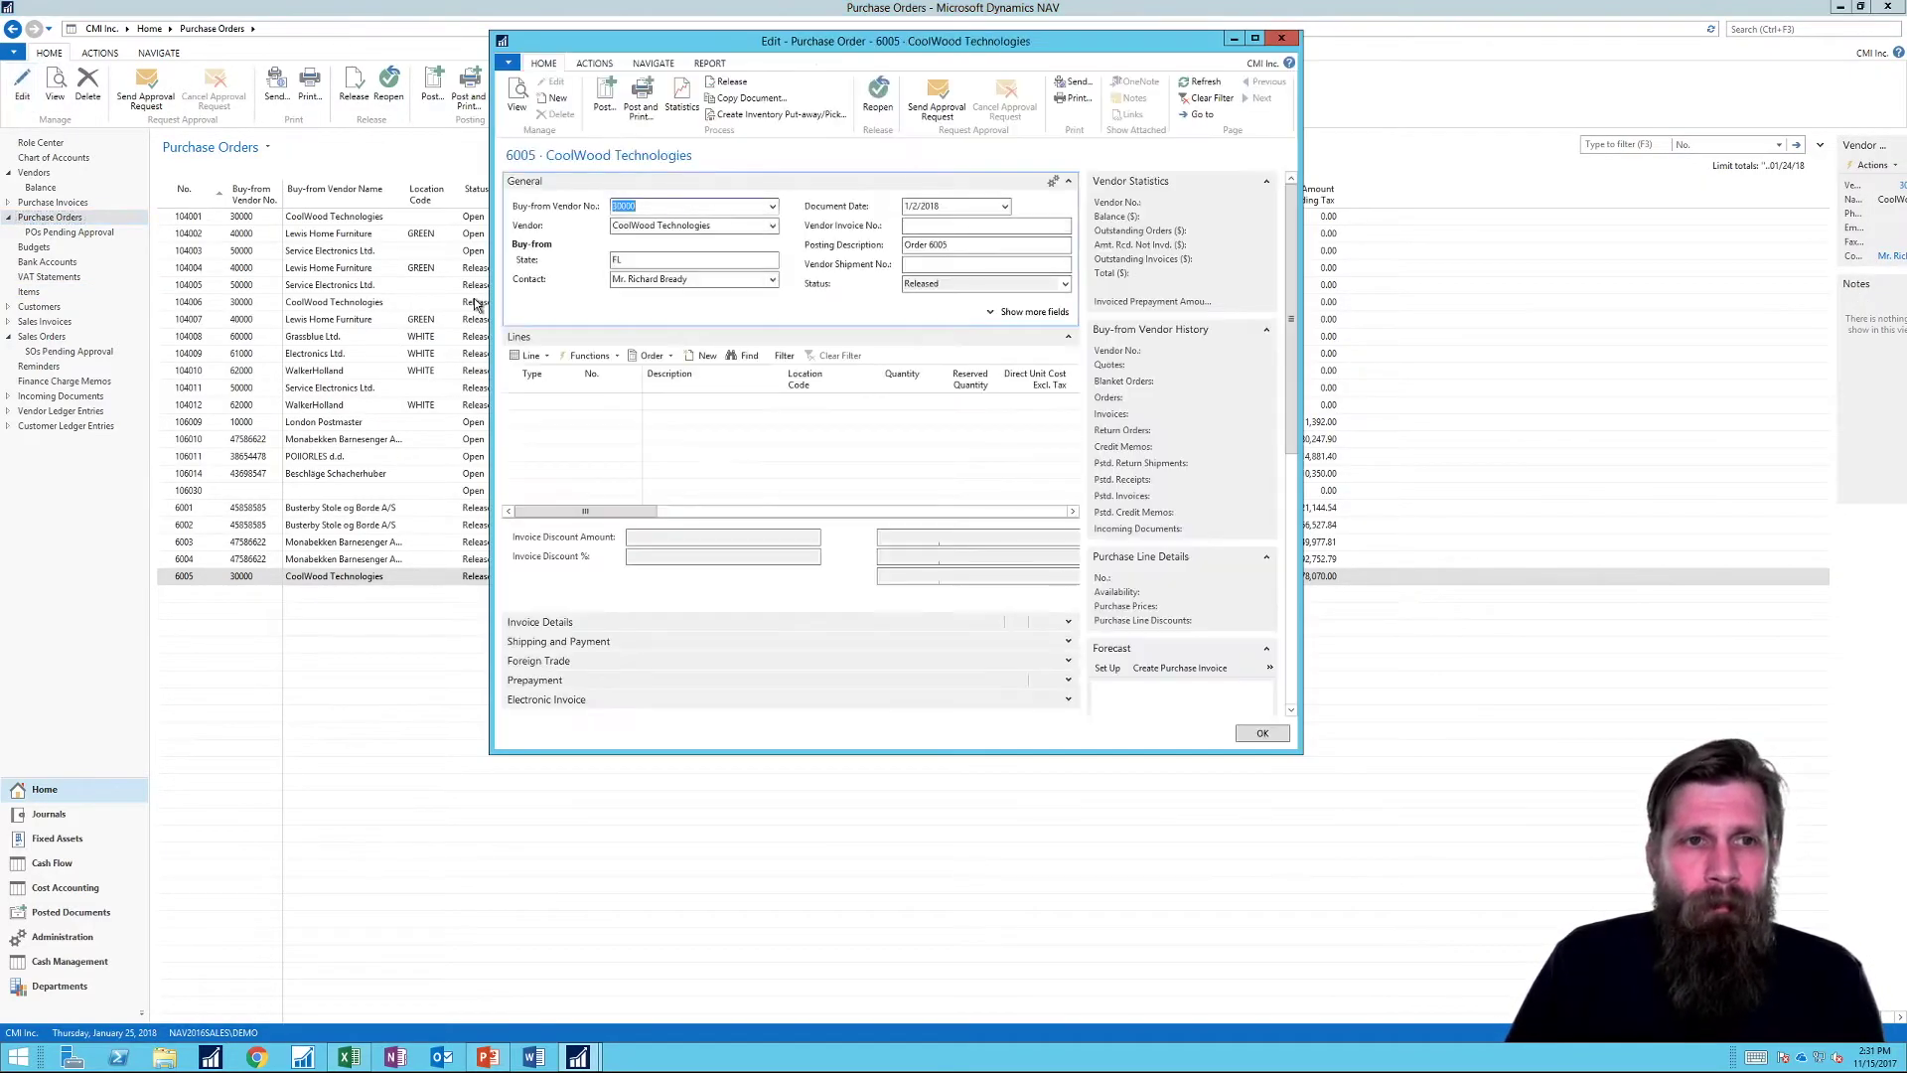
left_click(556, 100)
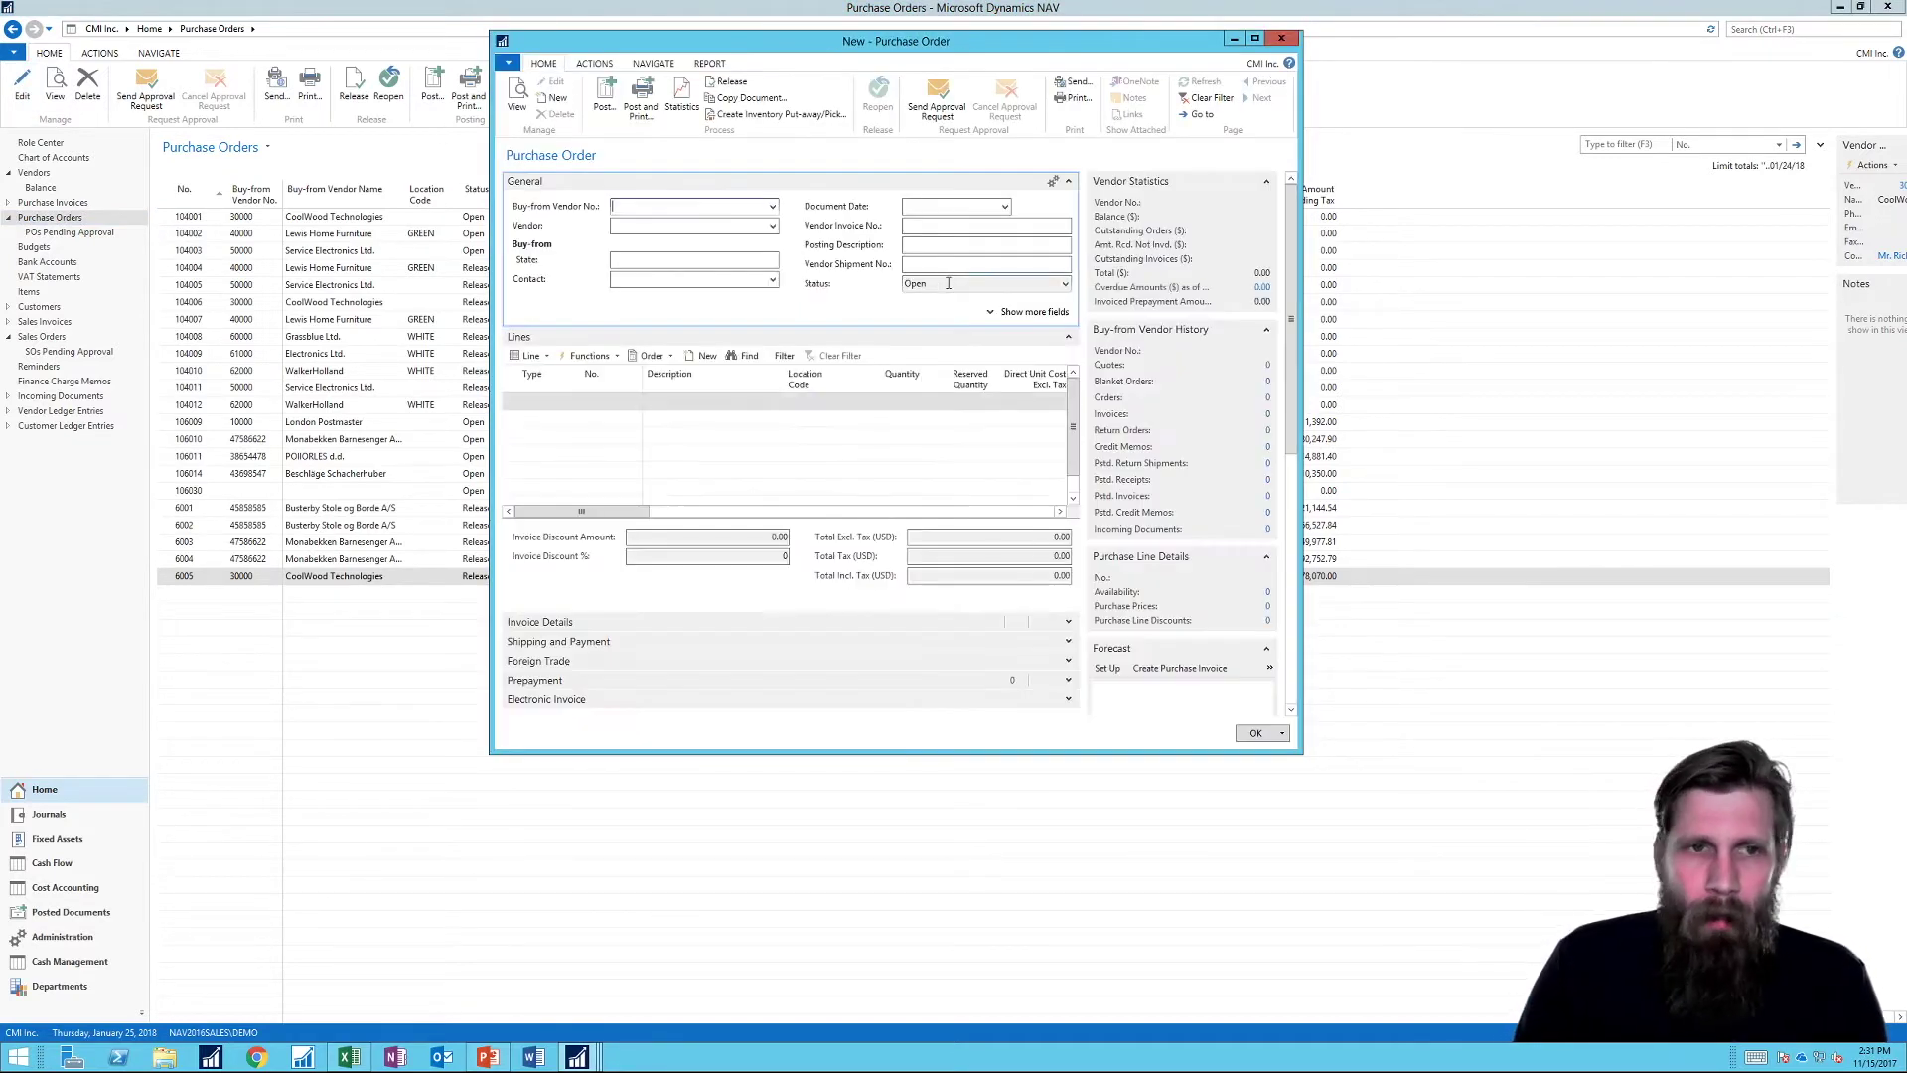
Step: Choose American Wood Exports as the vendor and show all order header fields
type("amer")
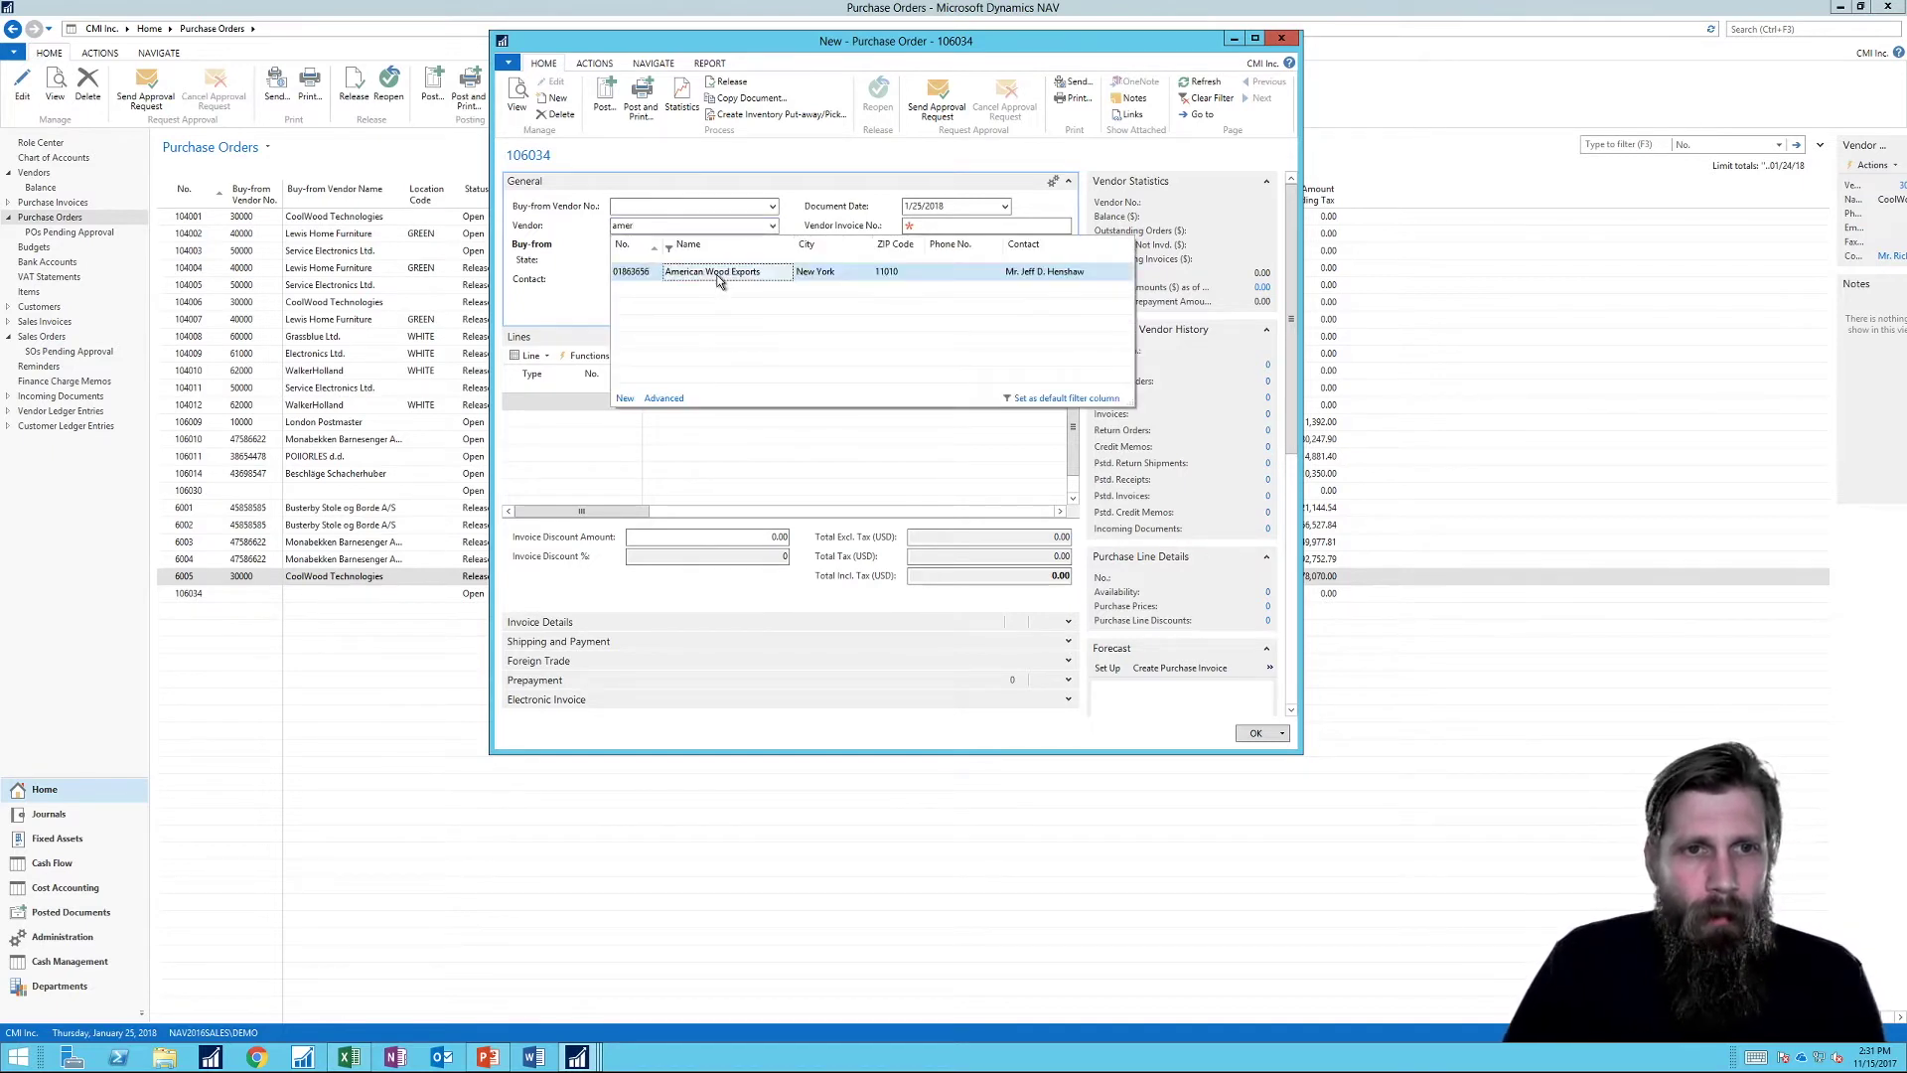
left_click(719, 279)
key("Tab")
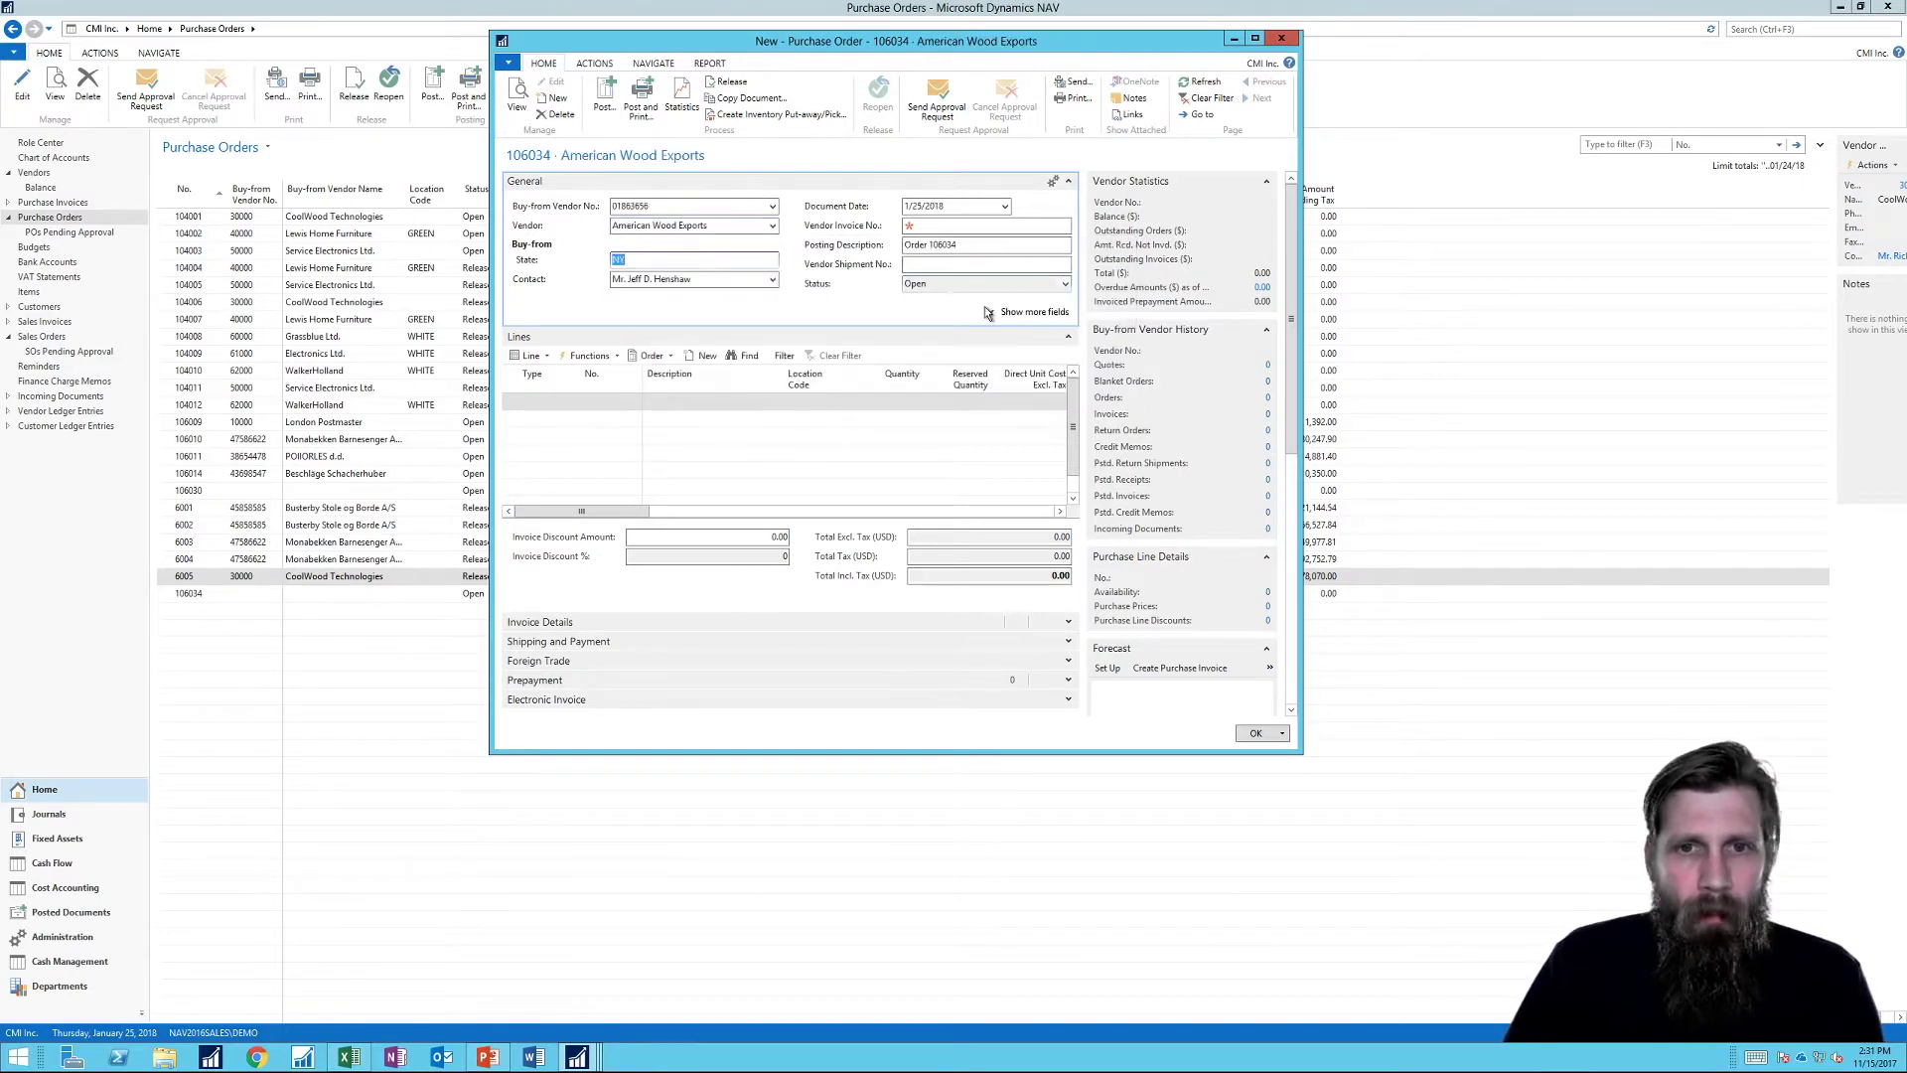
left_click(988, 313)
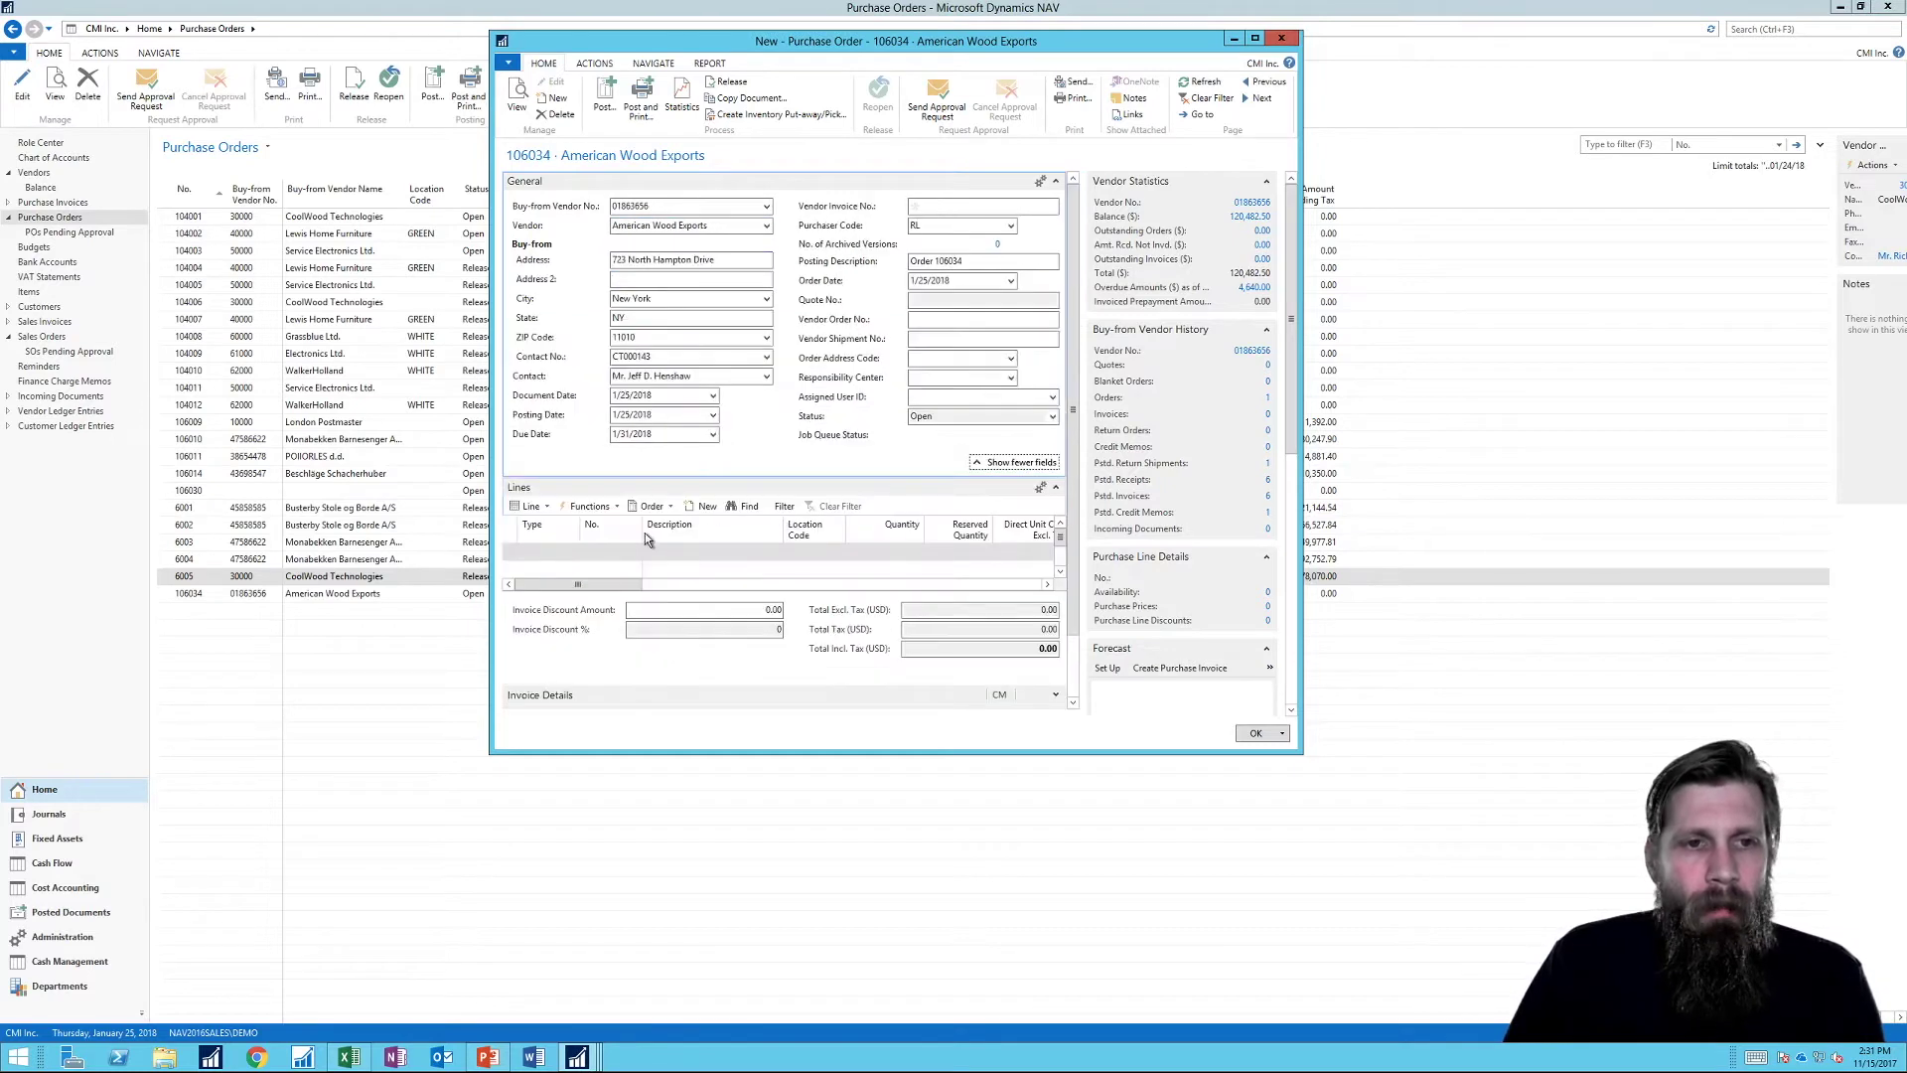
Step: Set the posting date to 11/11/2018 and enter the vendor invoice number
left_click(657, 415)
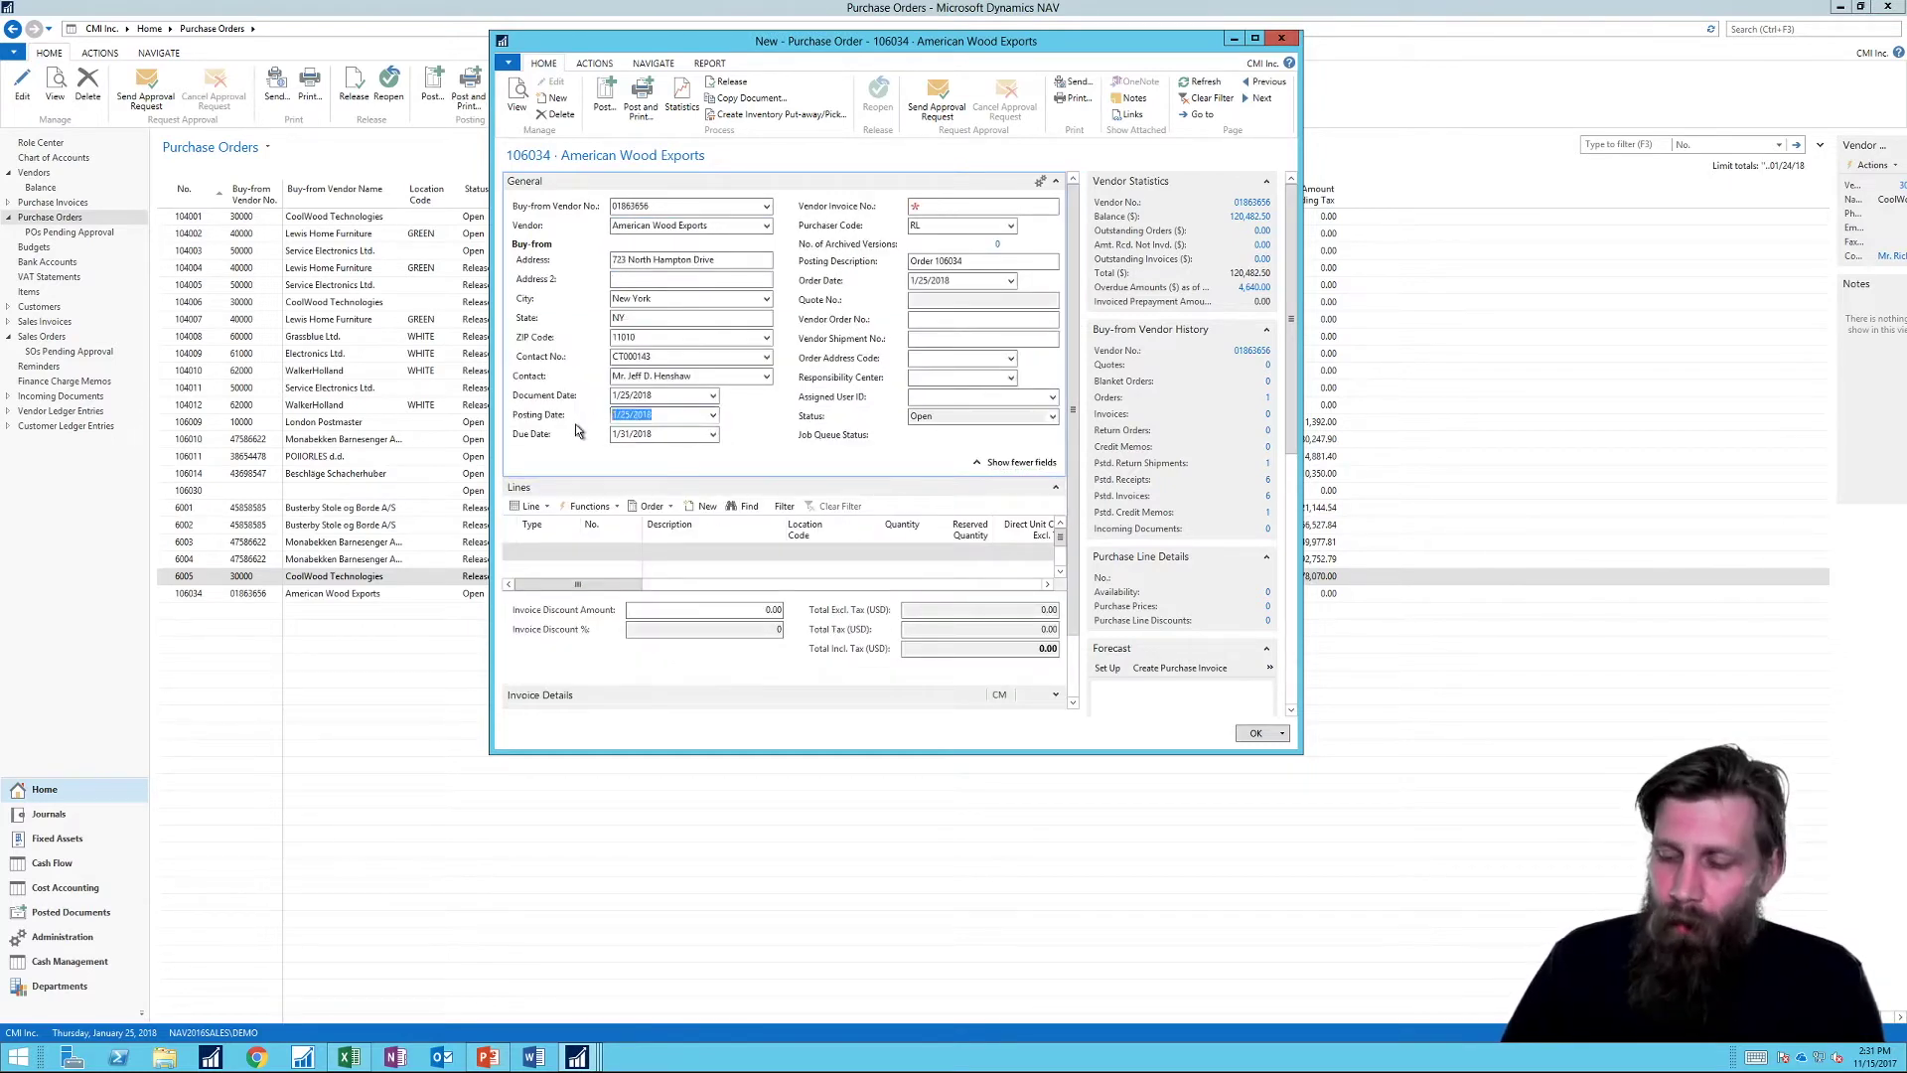
type("11/")
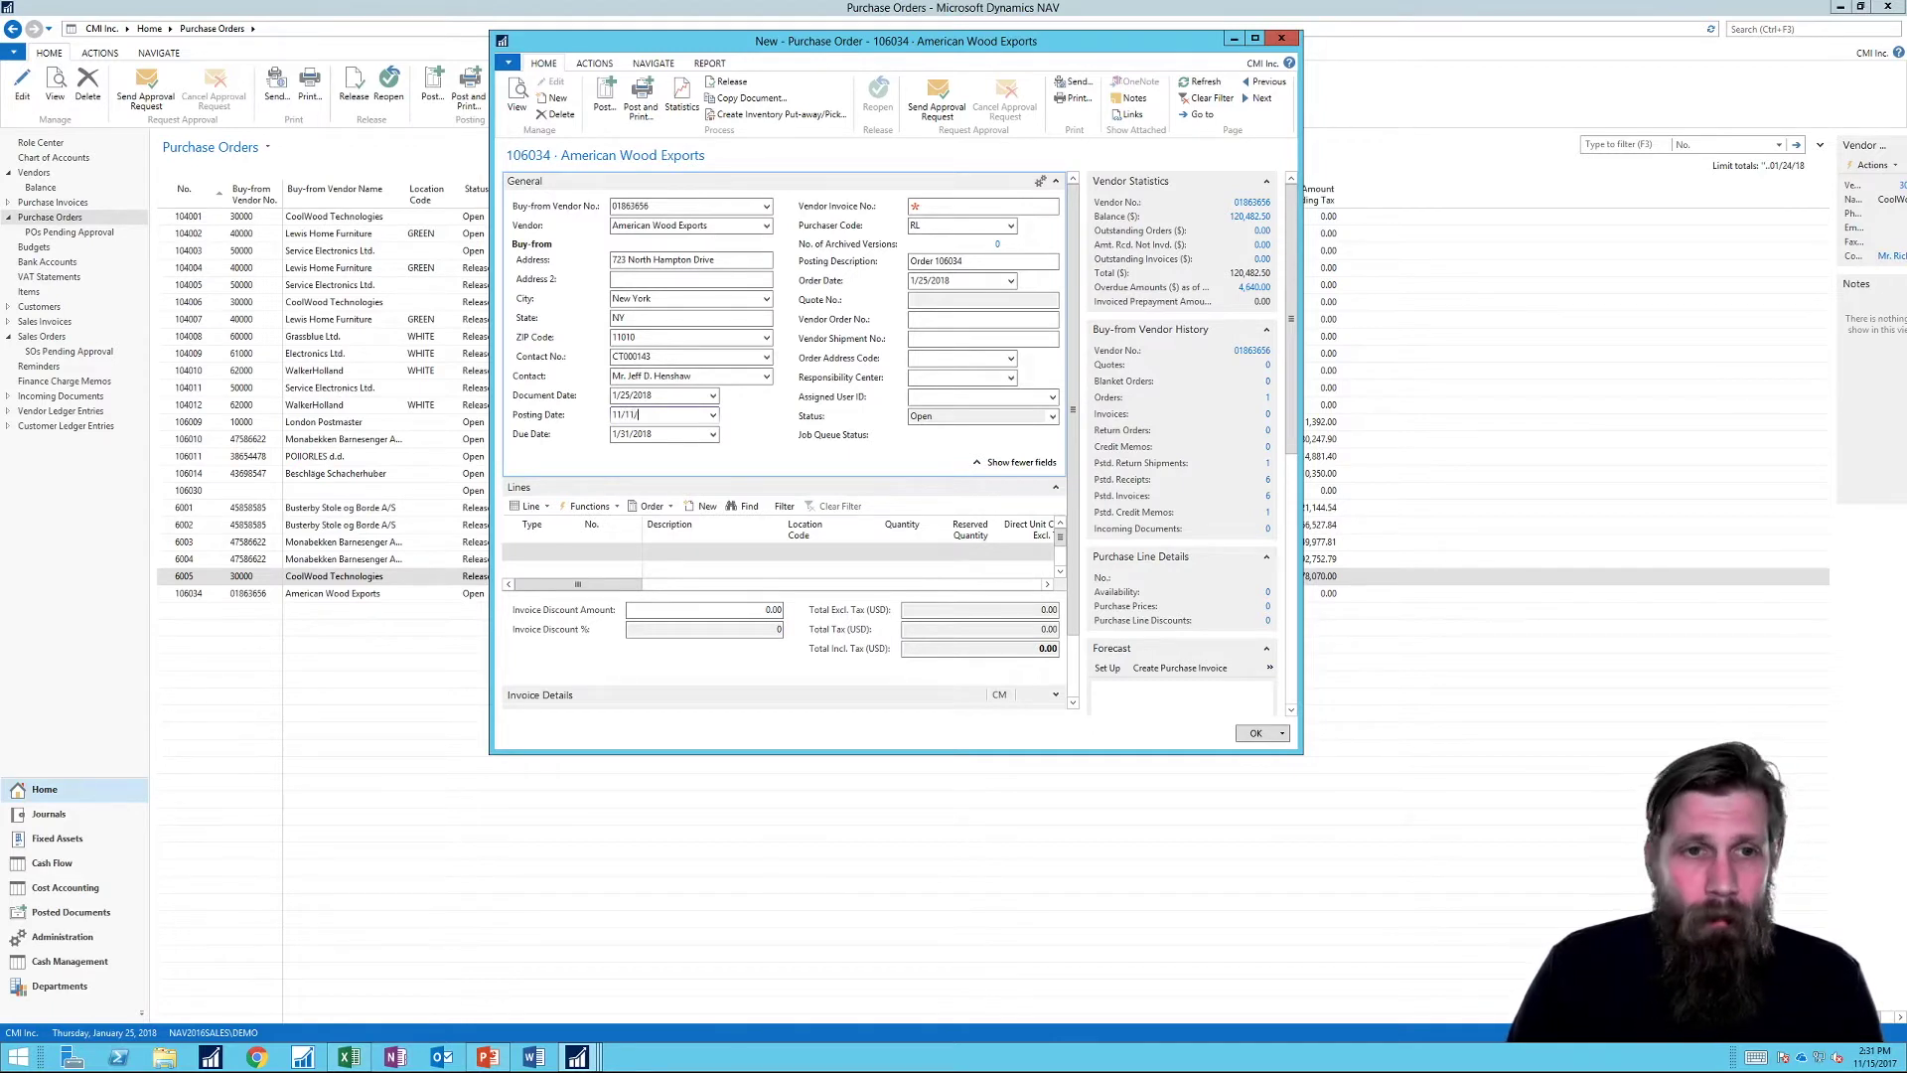
key("Tab")
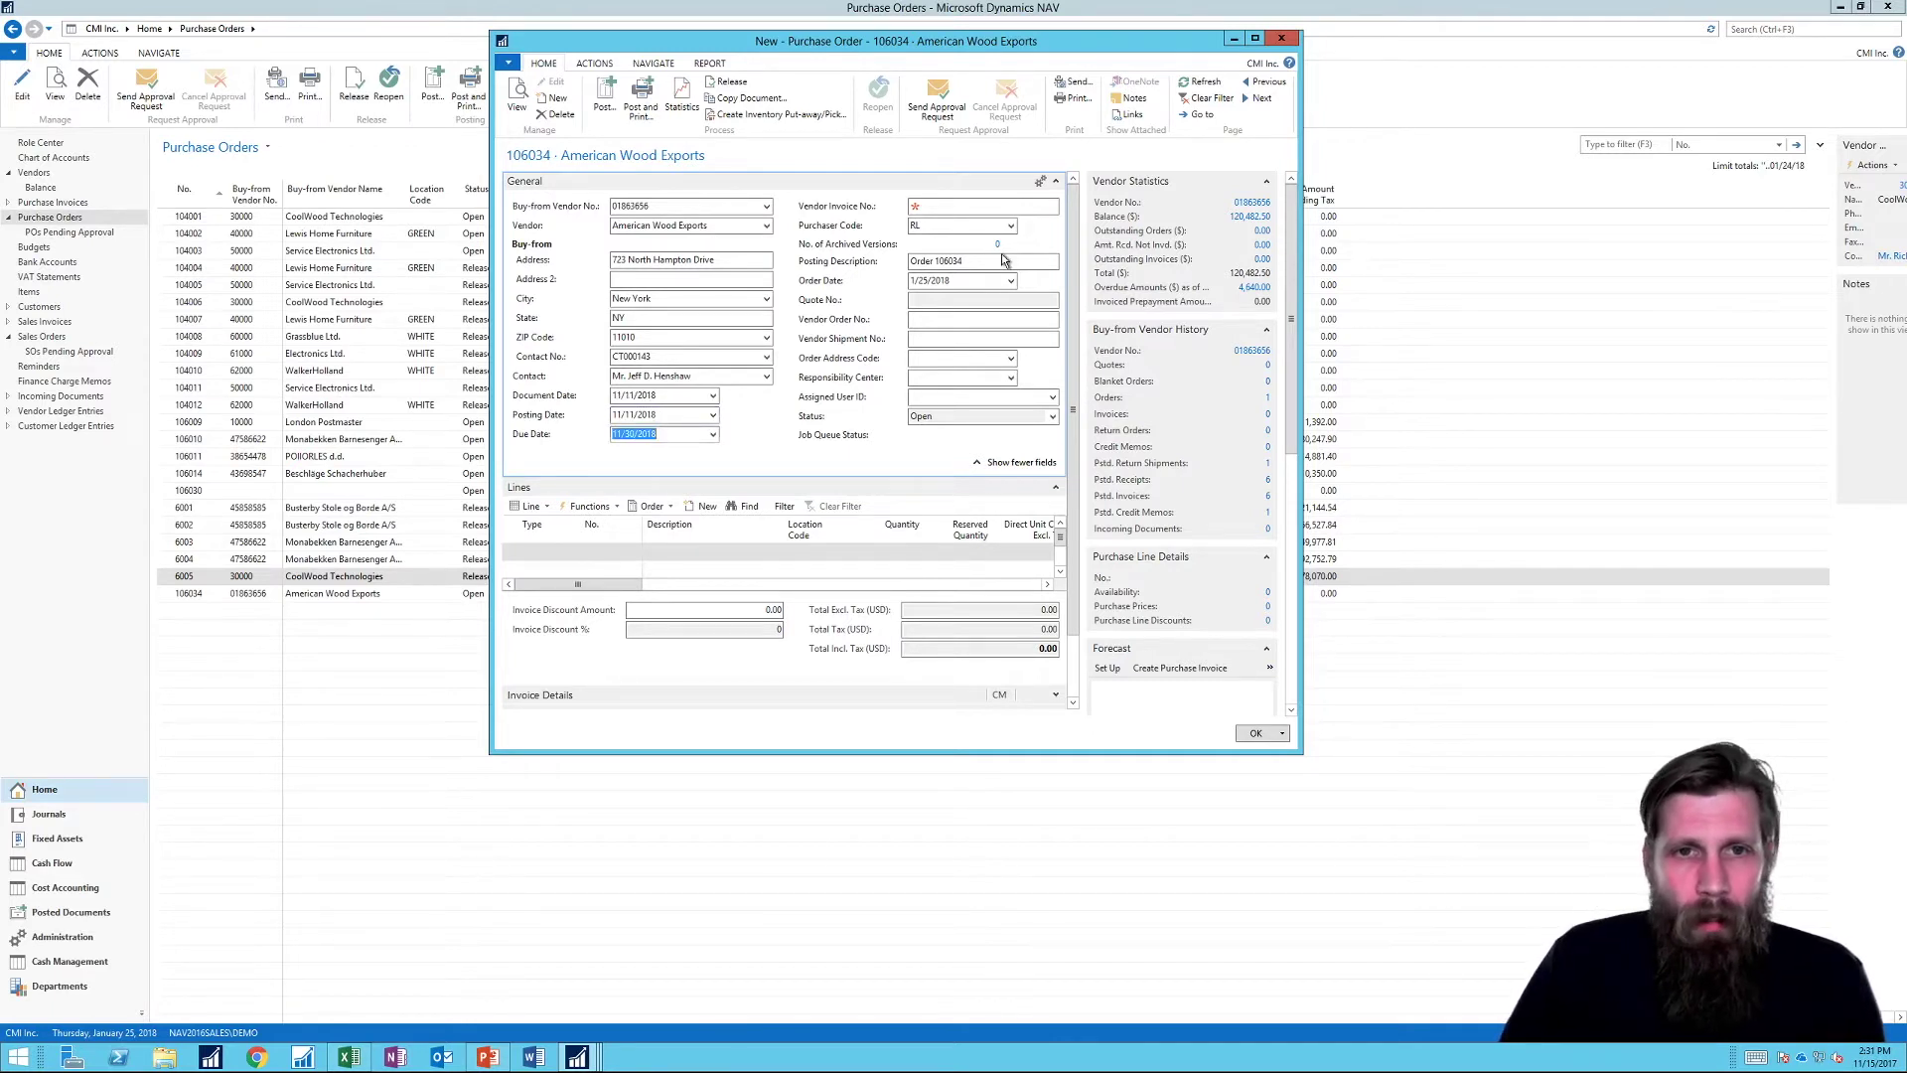
left_click(950, 204)
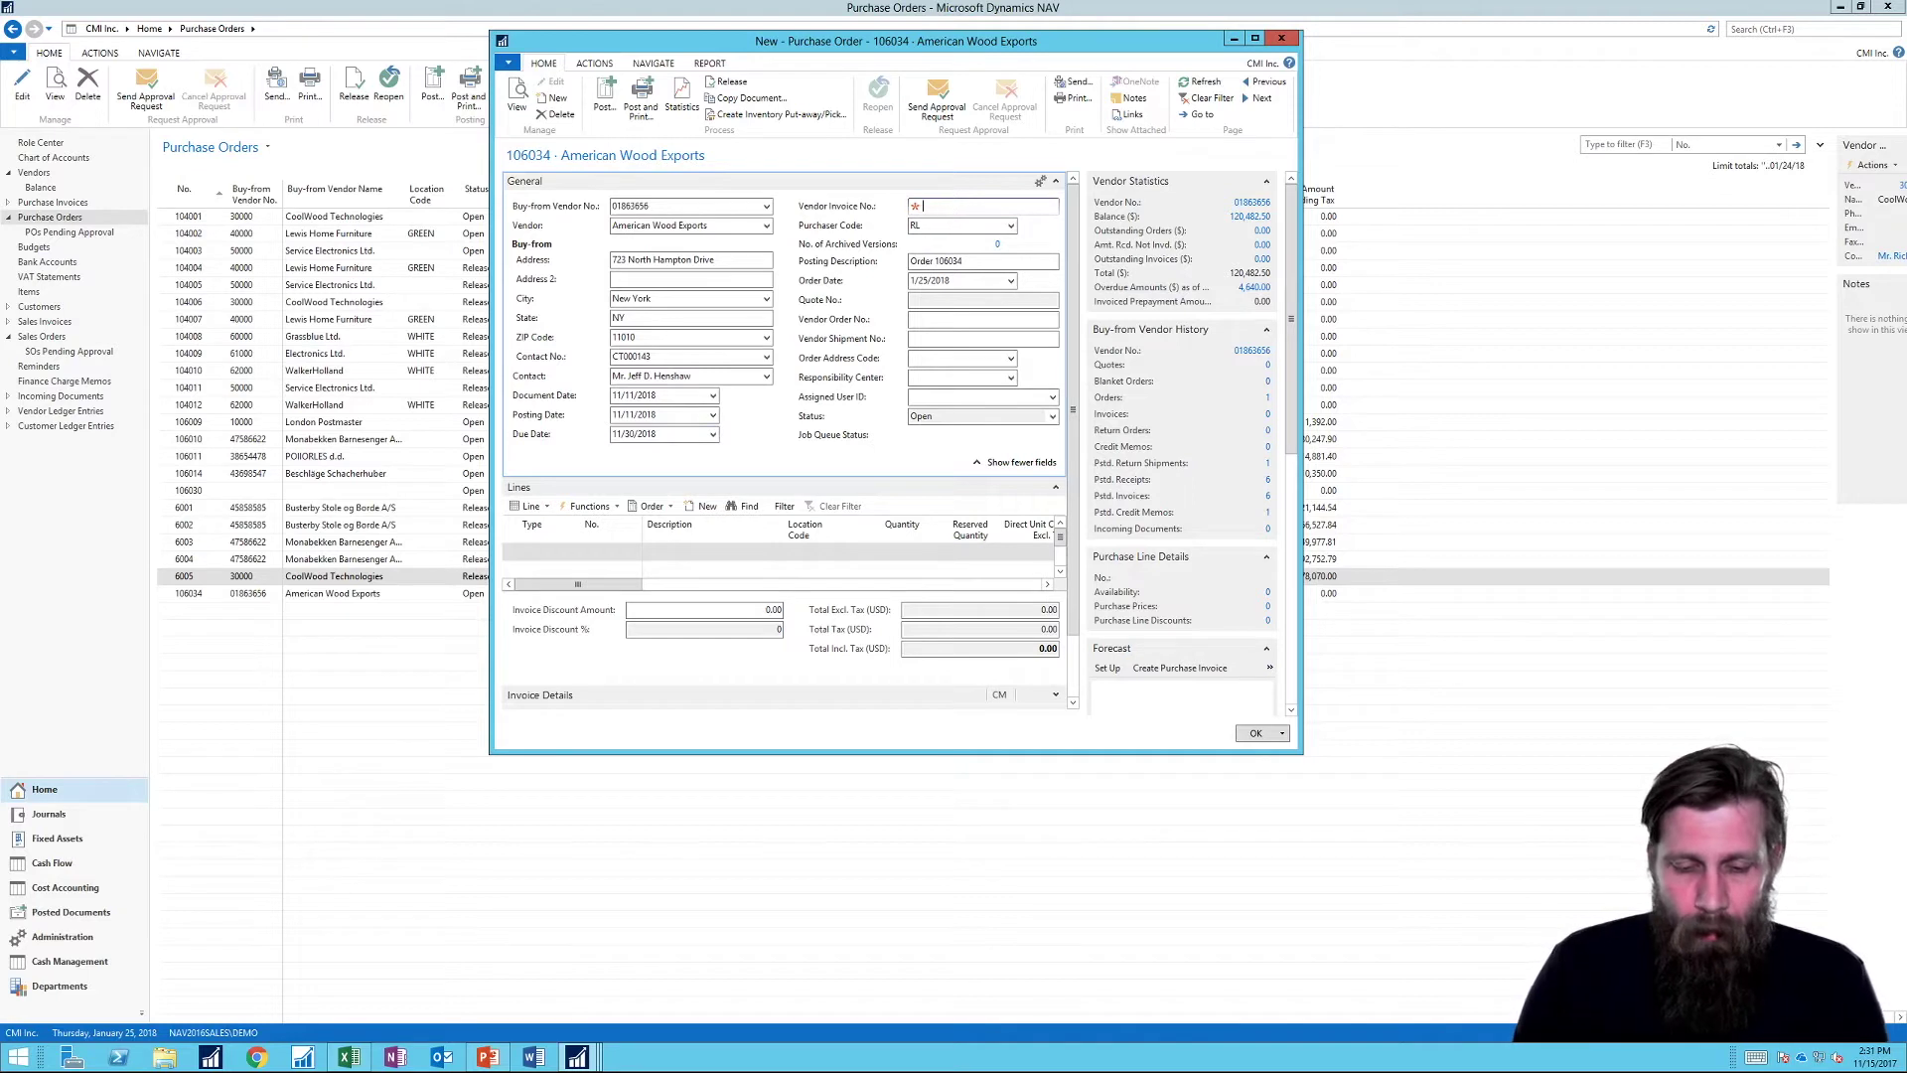
type("ABC887766")
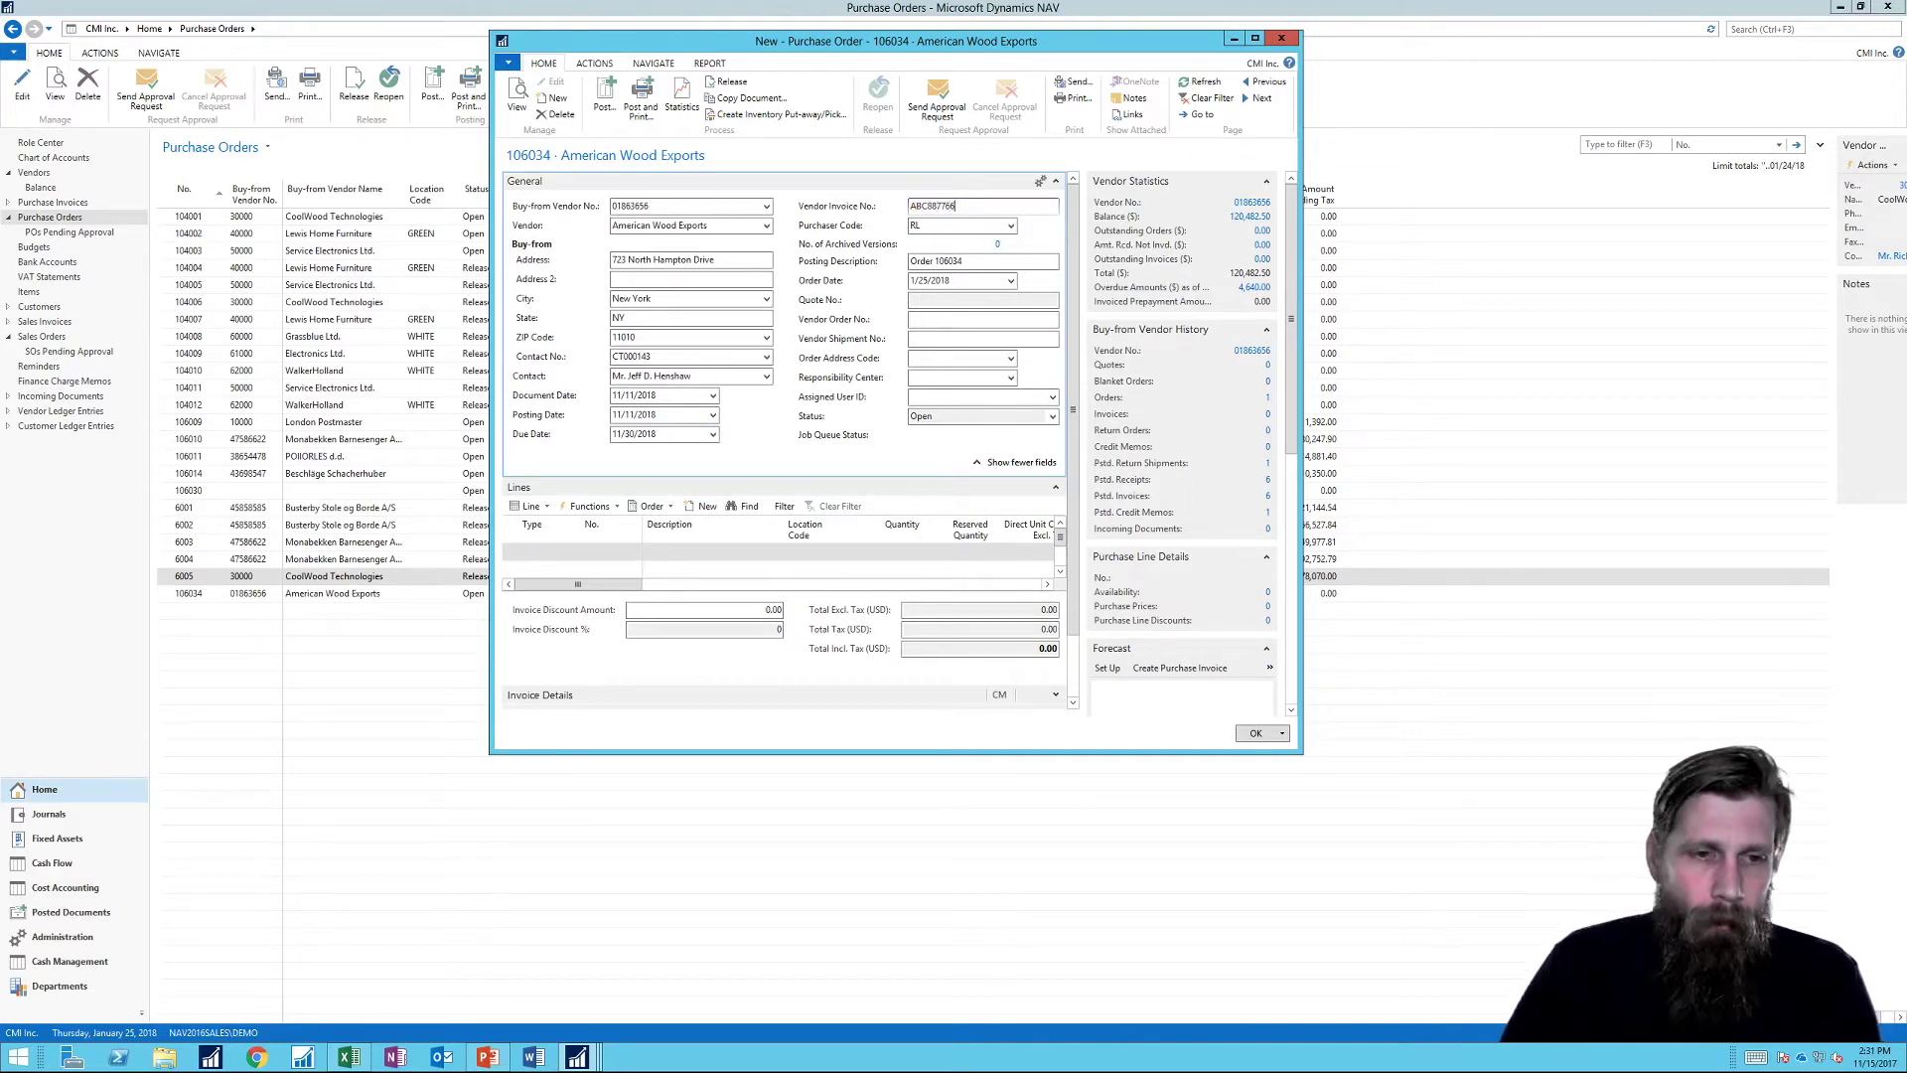
left_click(574, 558)
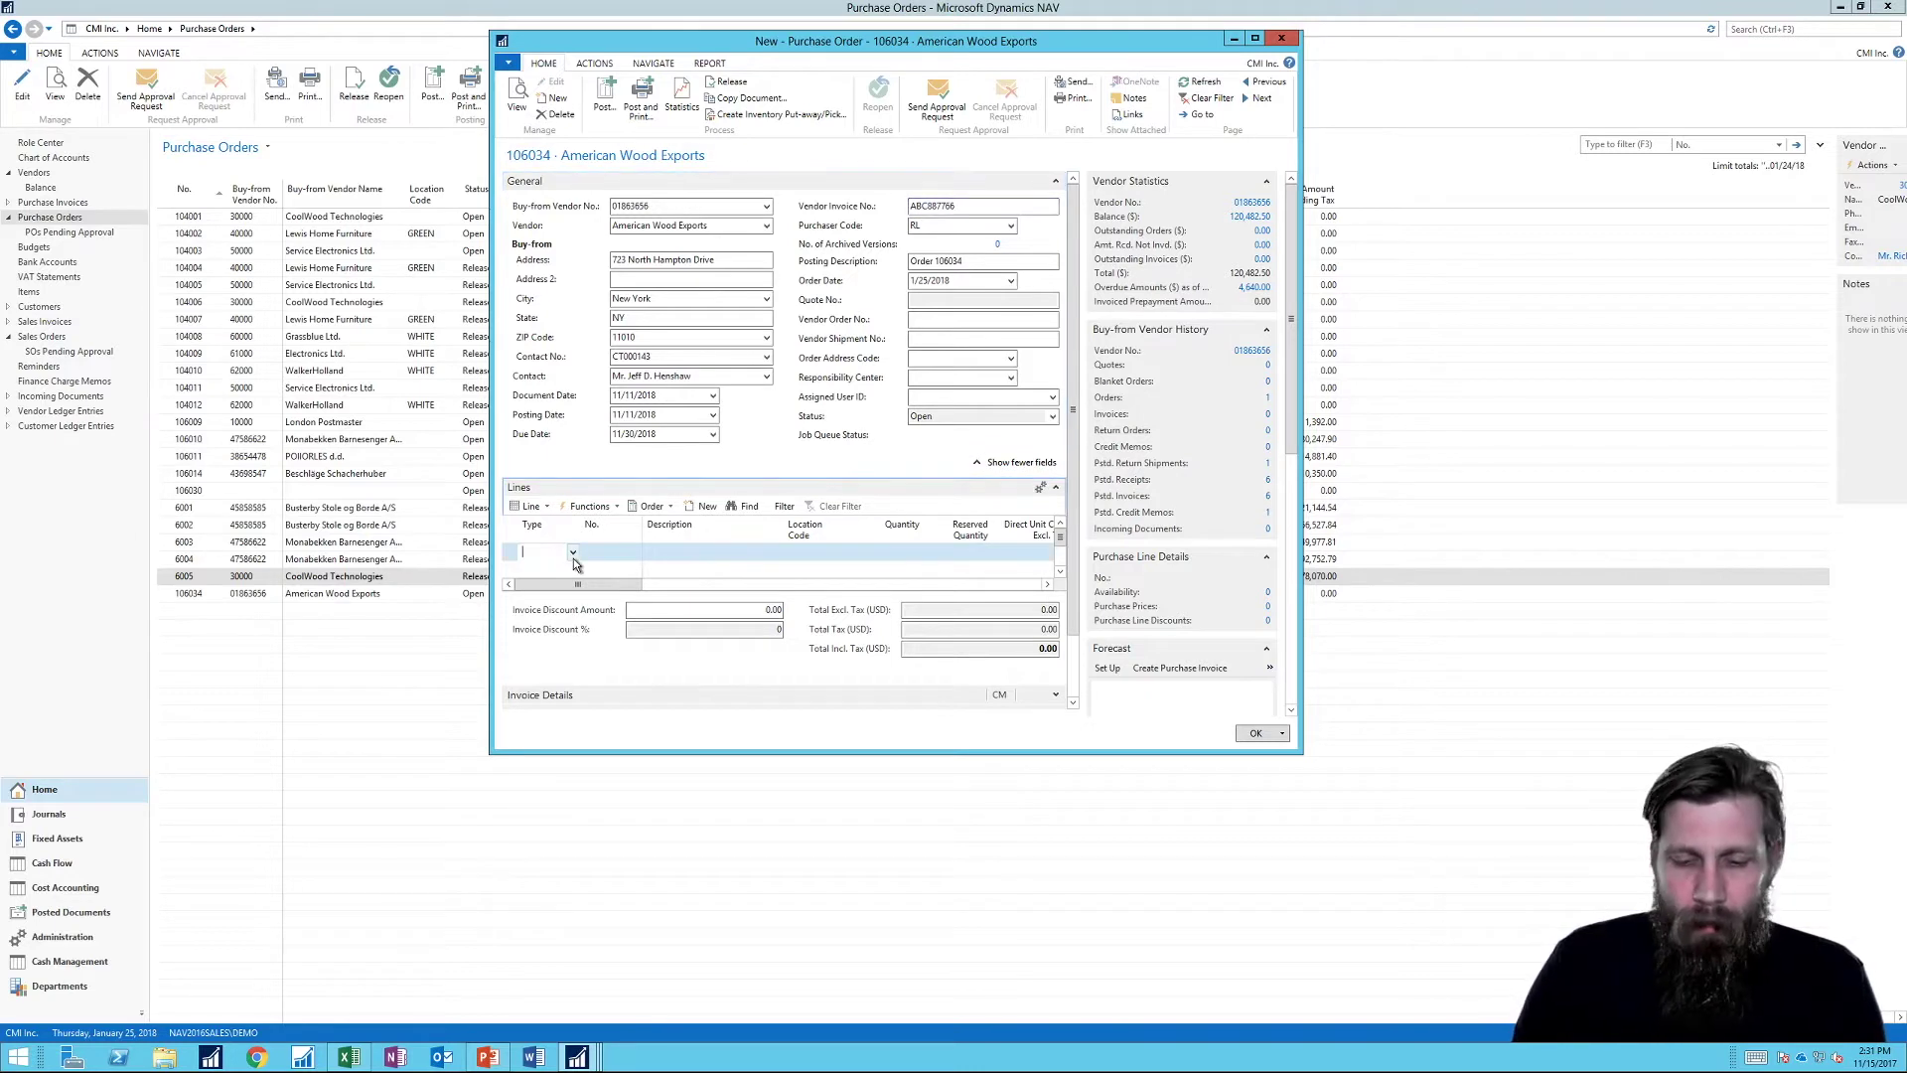
Step: Add an Item line for 70065 Thanksgiving Coffee Mug, location BLUE, quantity 10 at 15.00
type("i")
key("Tab")
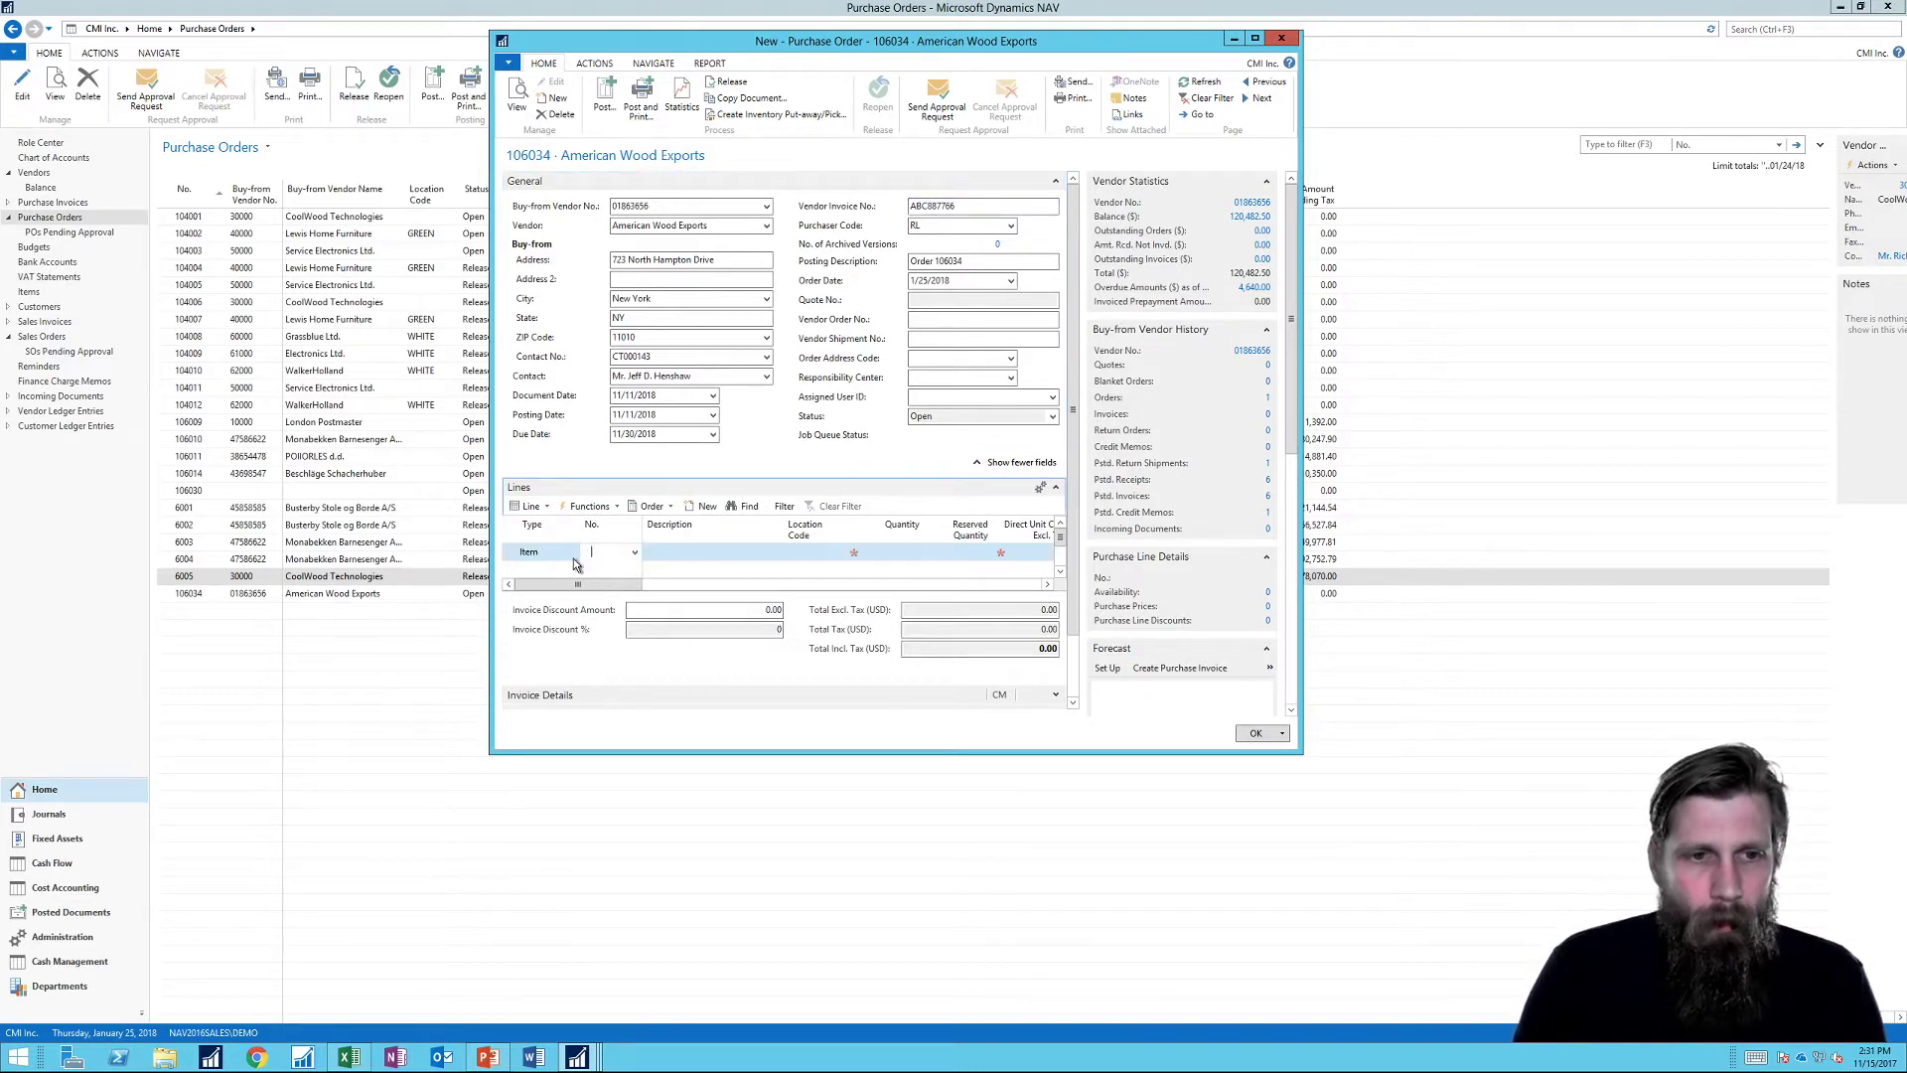
type("thank")
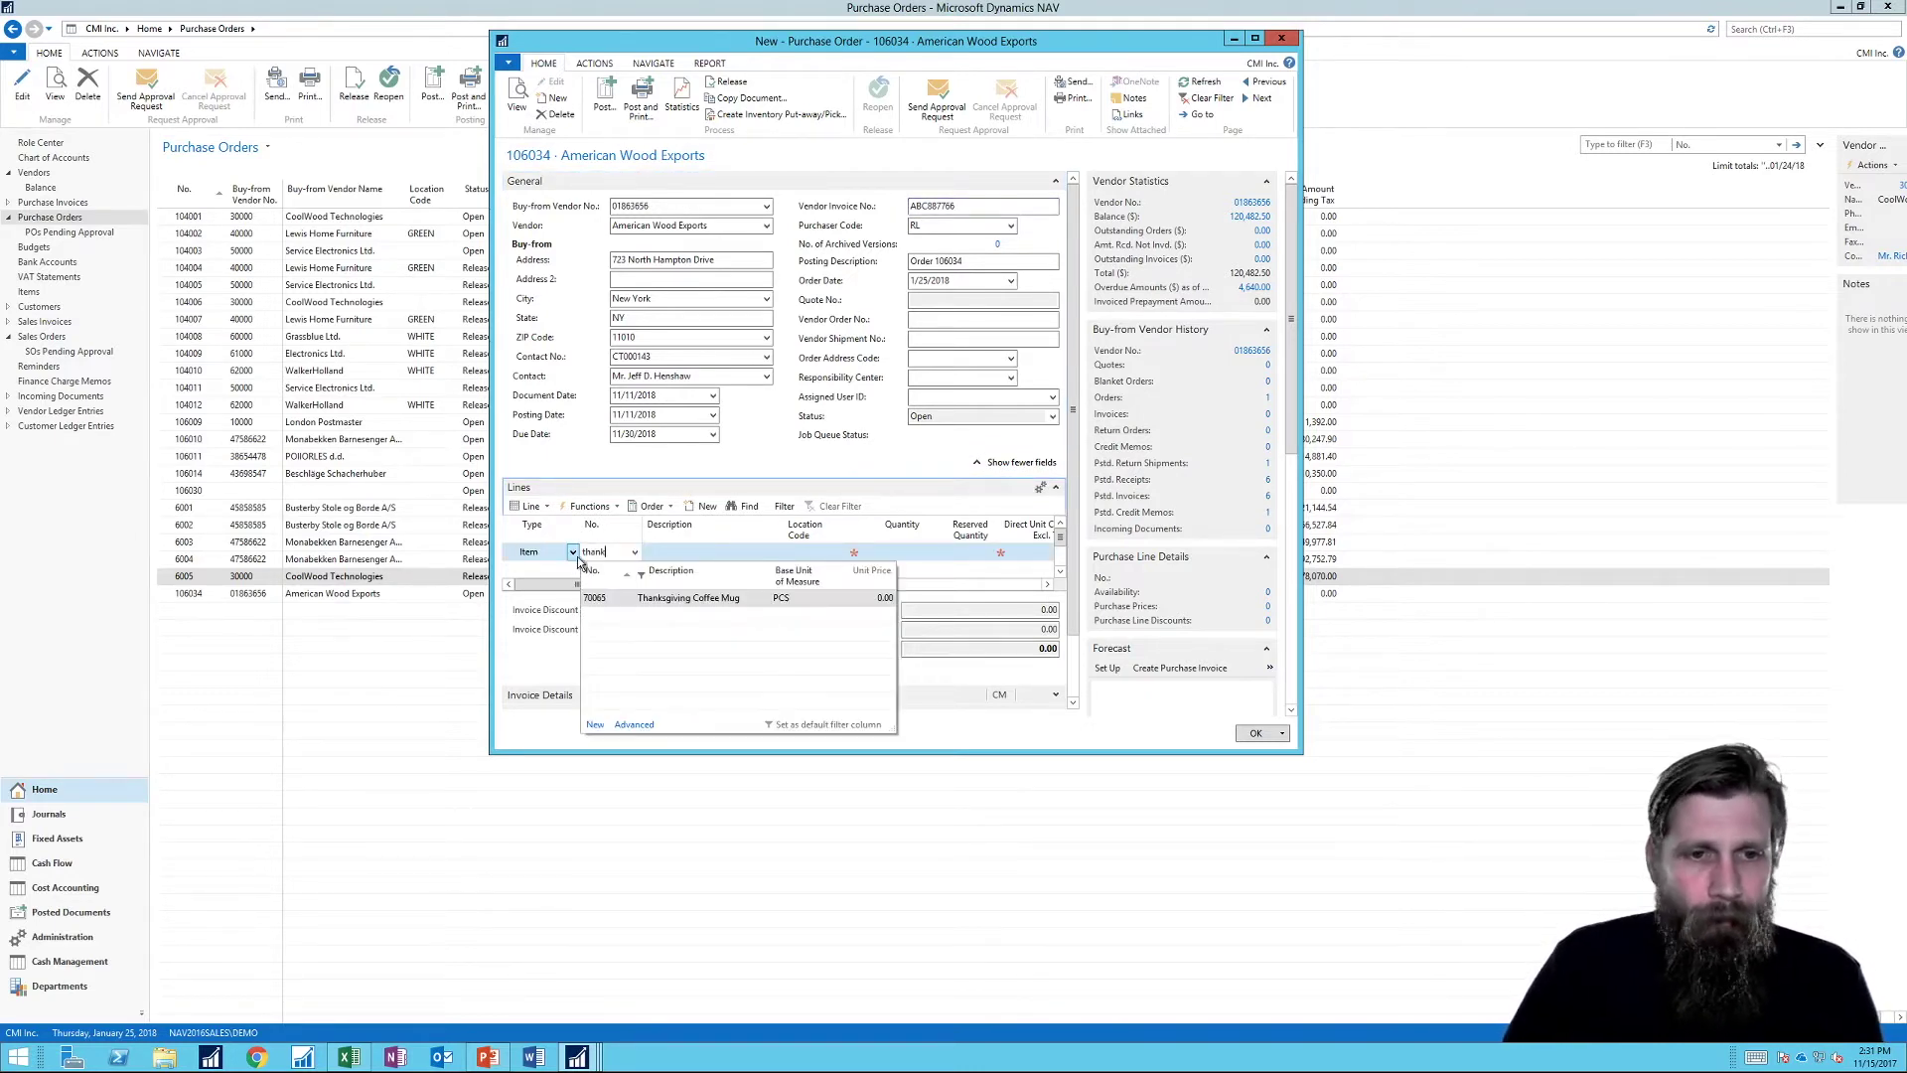
left_click(713, 609)
key("Tab")
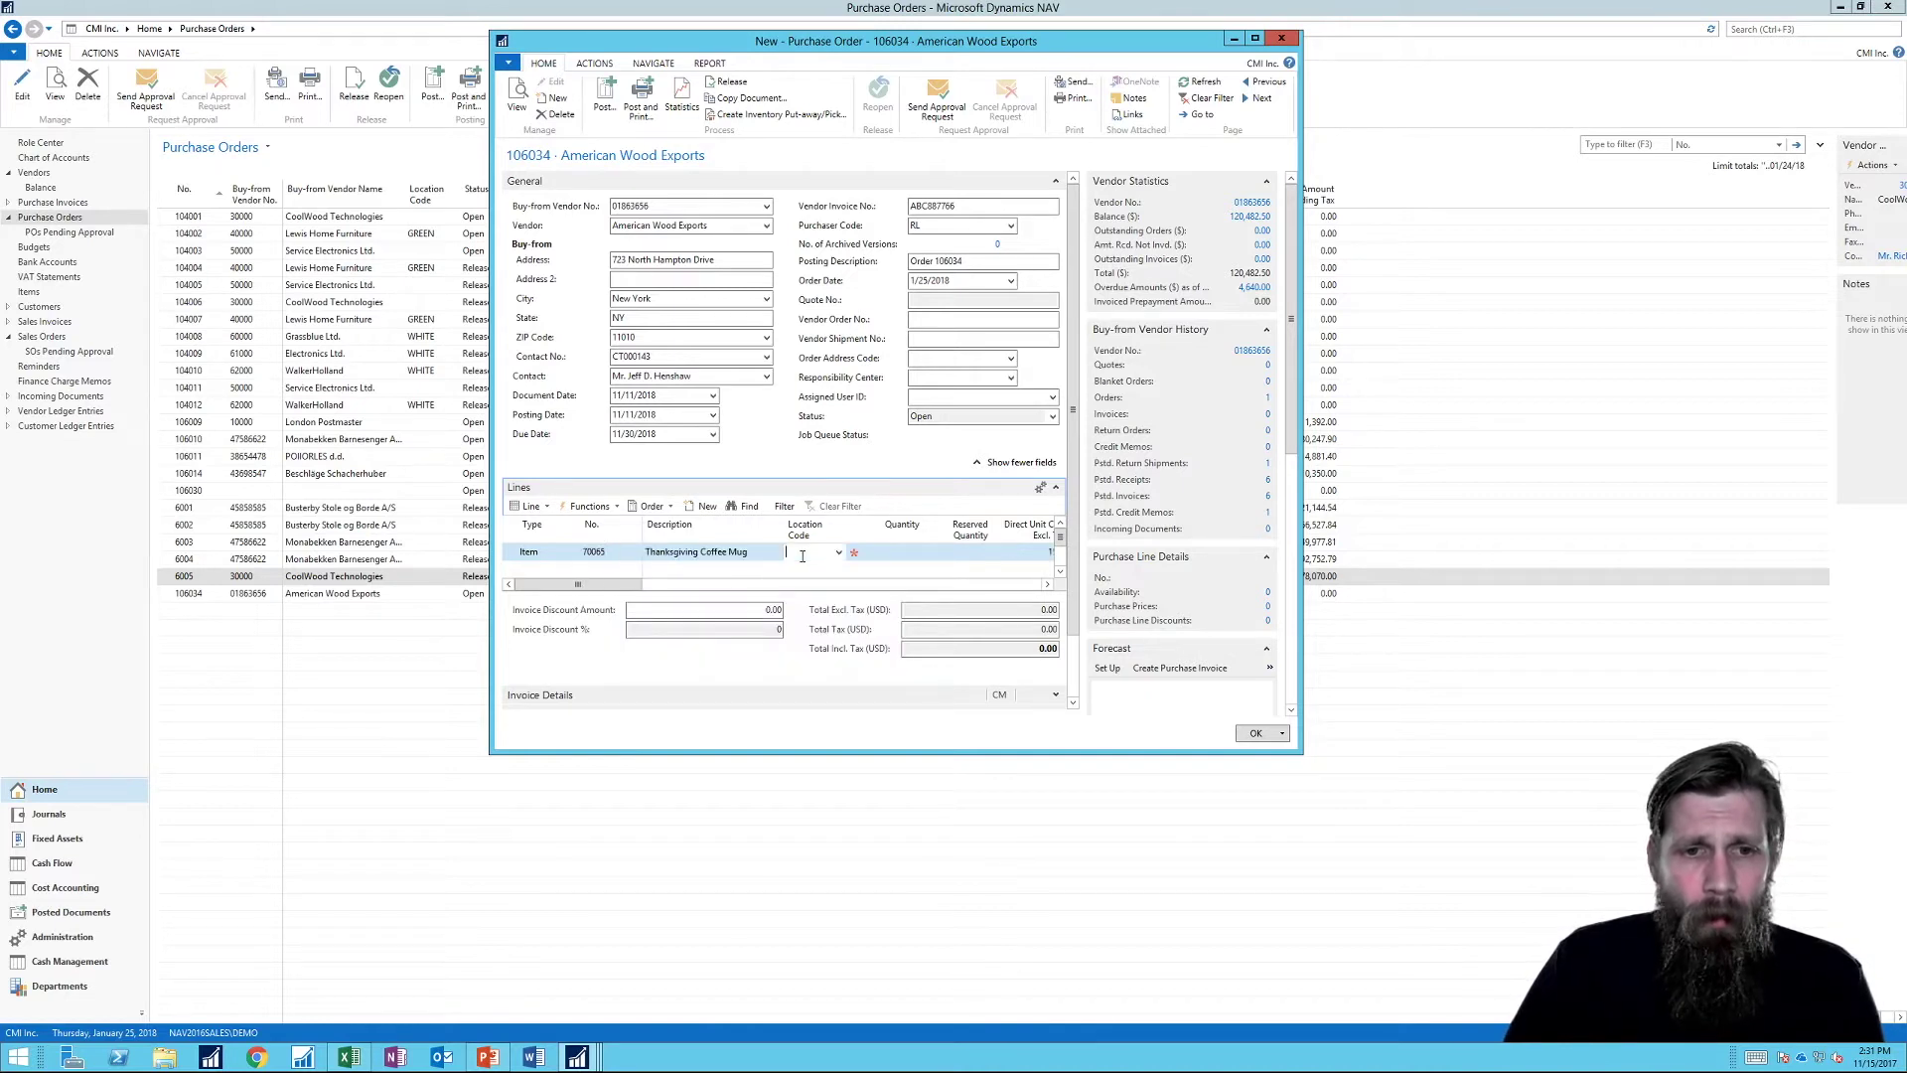
type("blu")
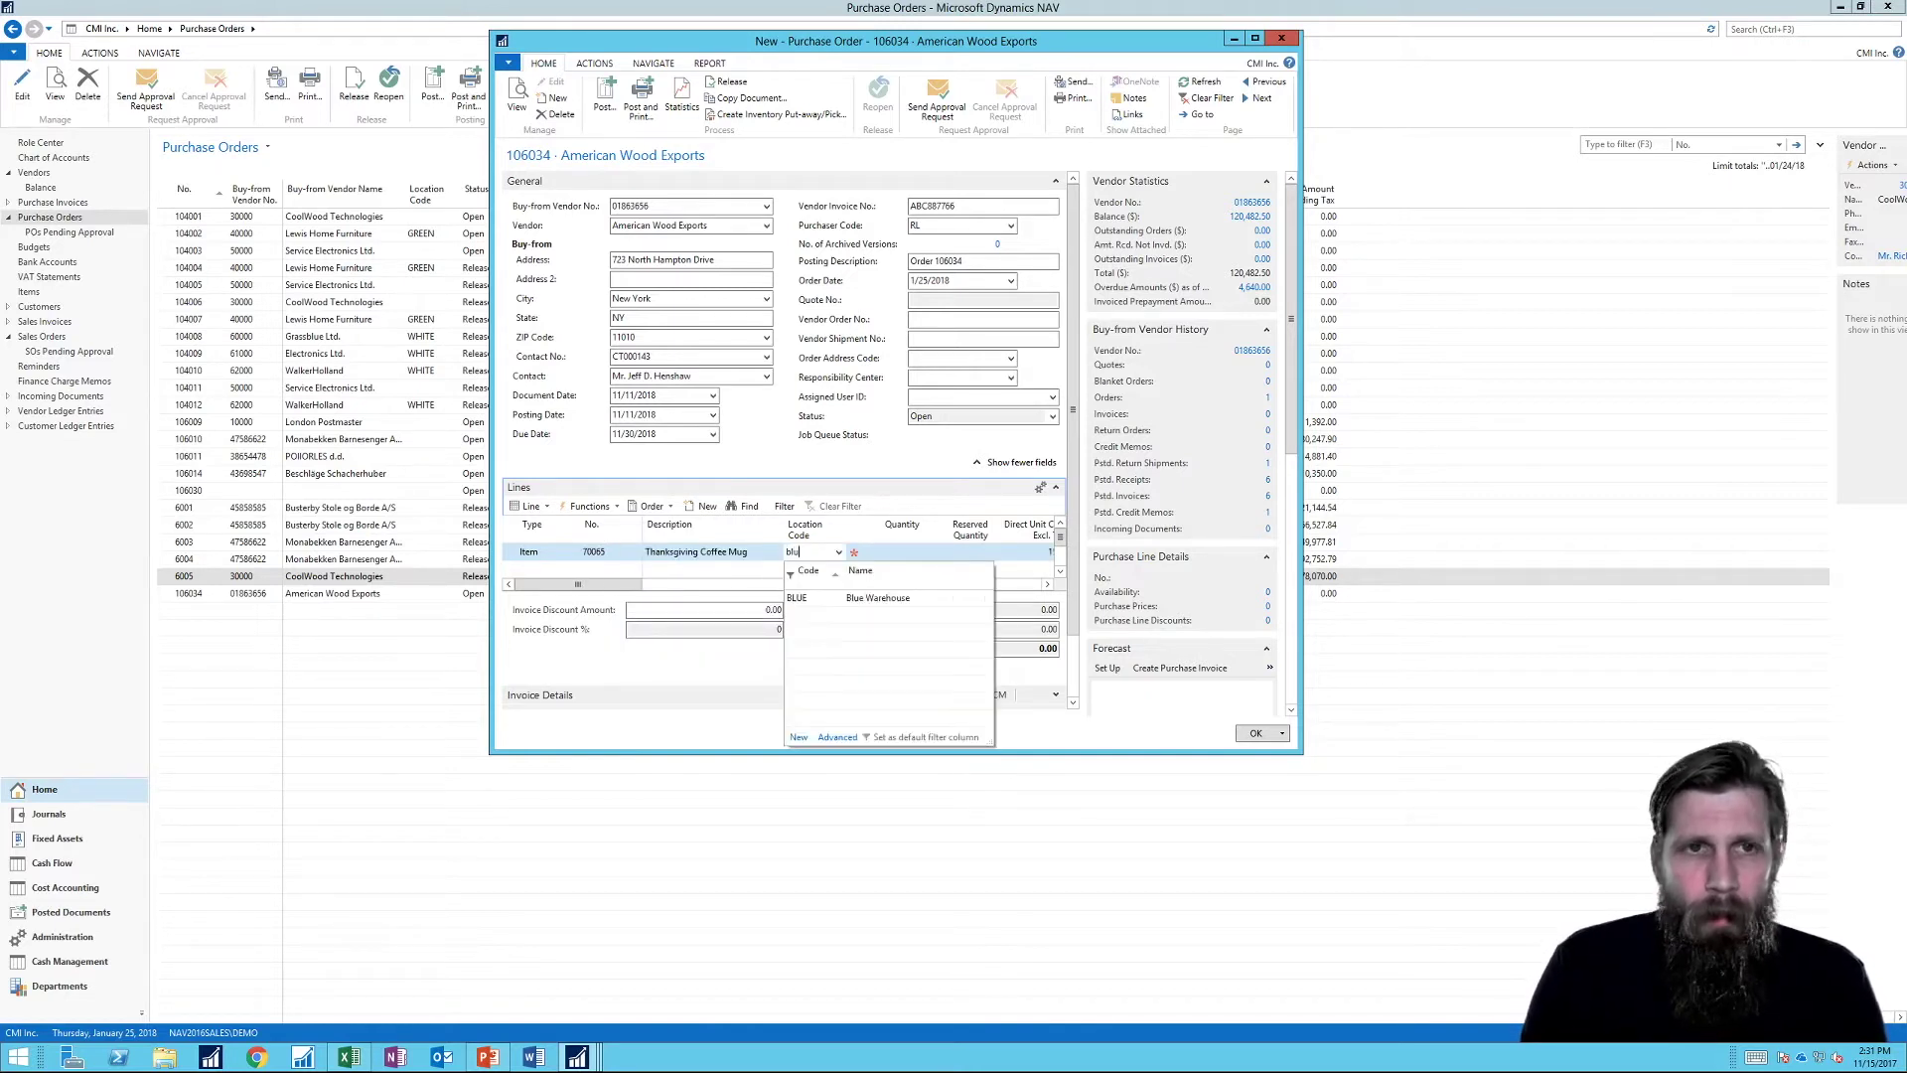
key("Tab")
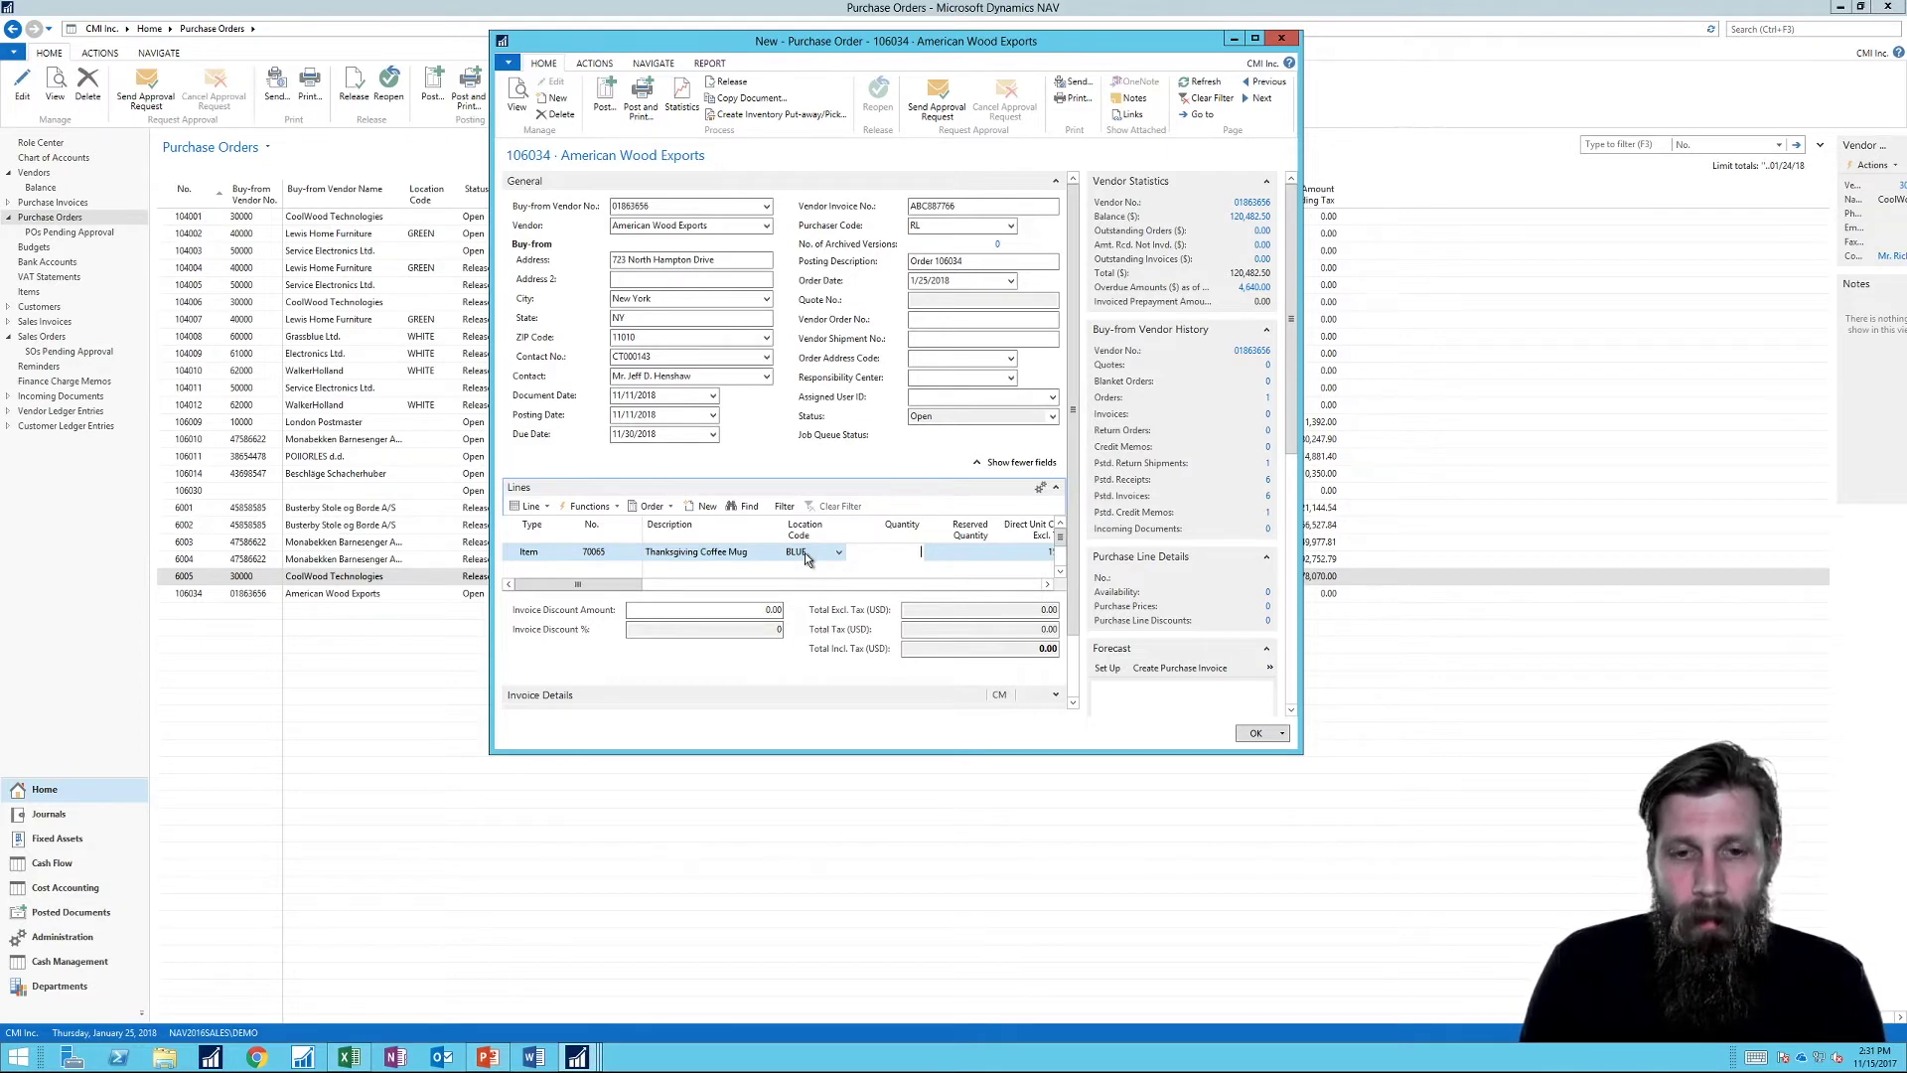
key("Tab")
type("10")
key("Tab")
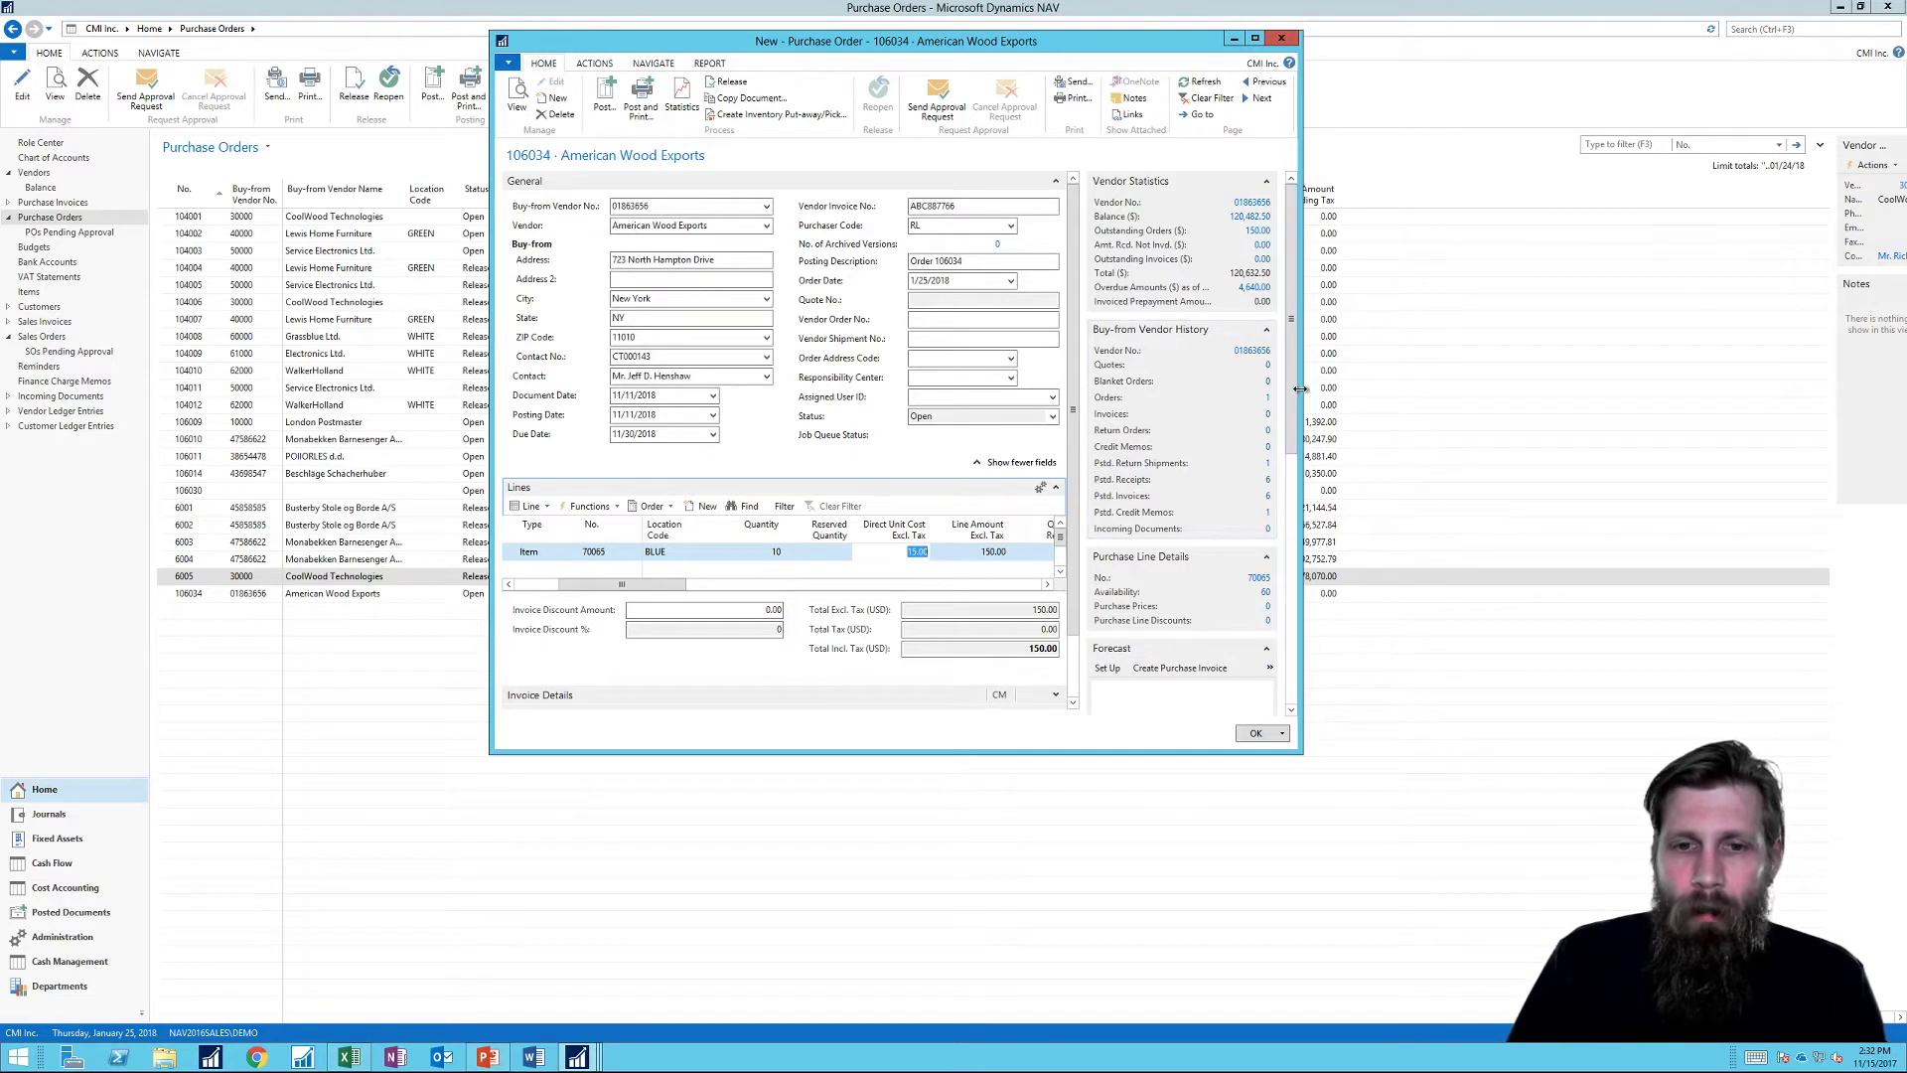
left_click_drag(1300, 390, 1487, 390)
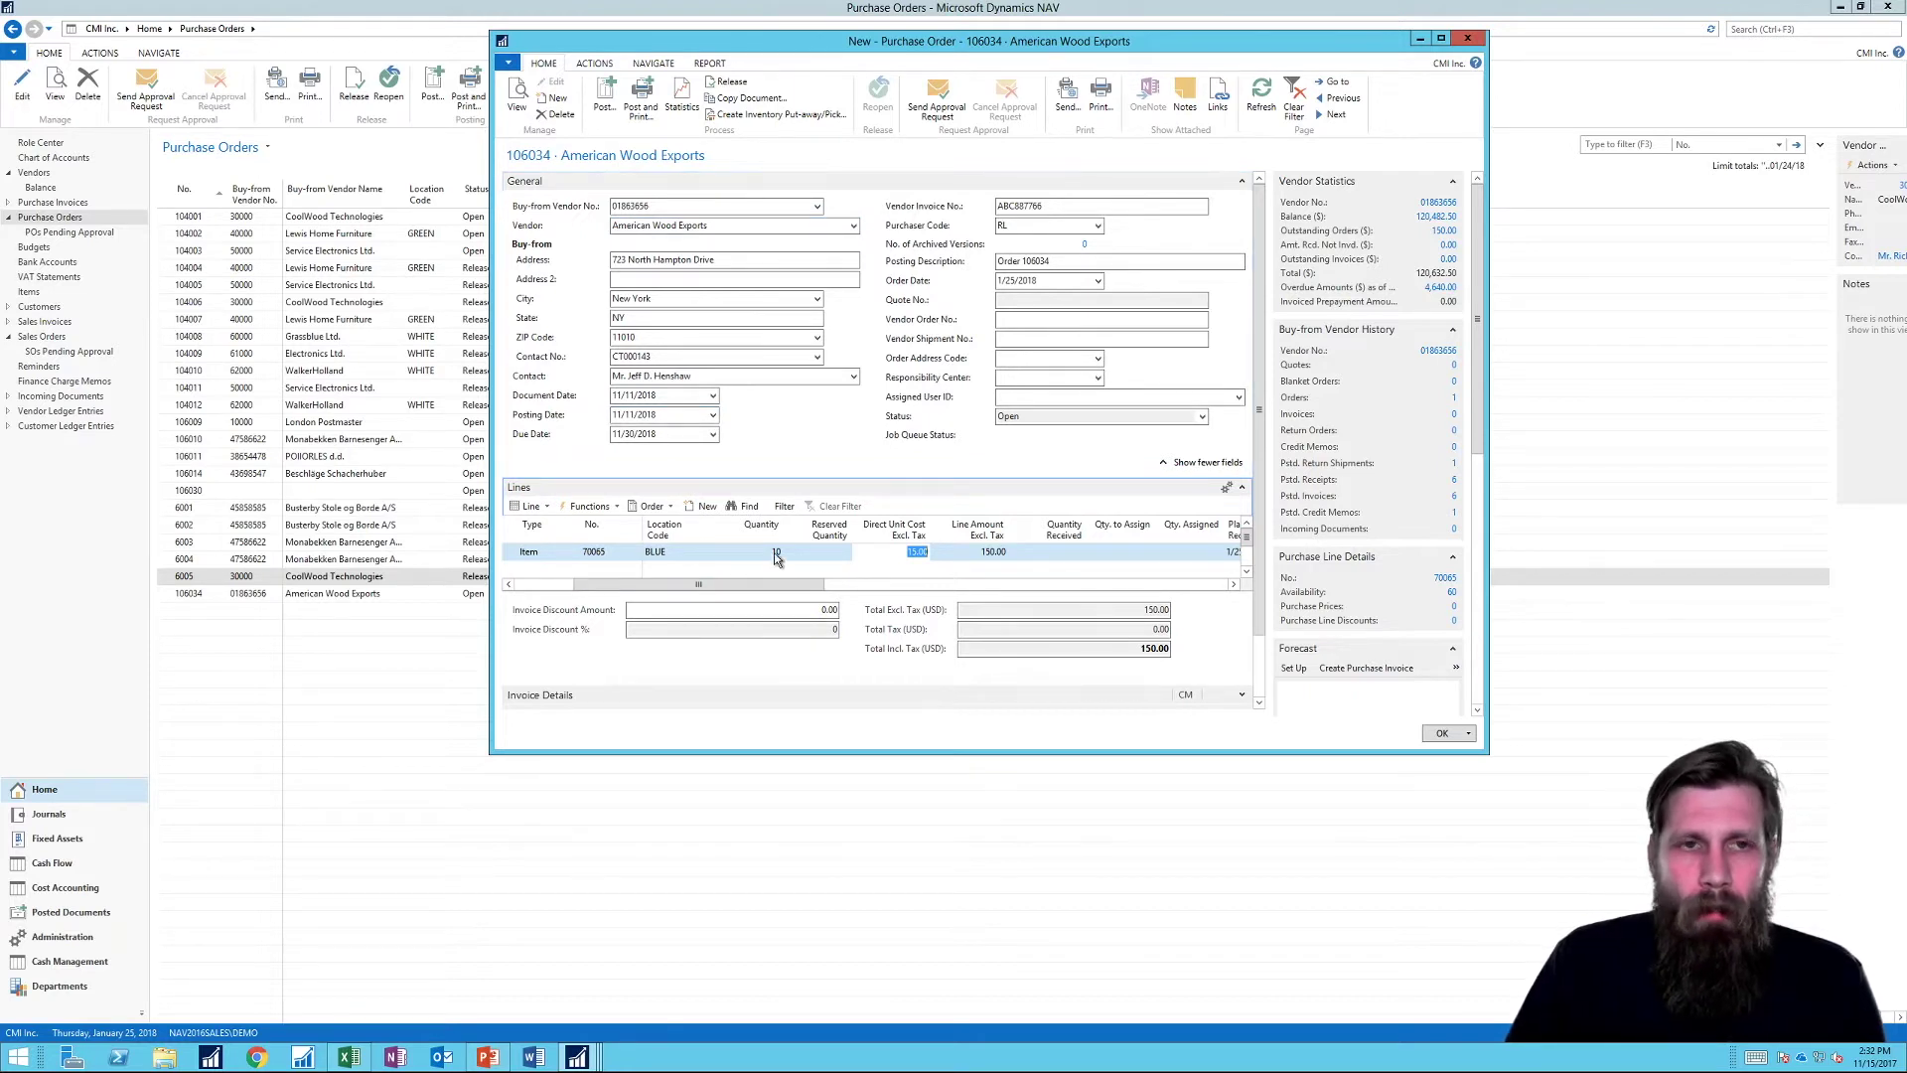
left_click(606, 117)
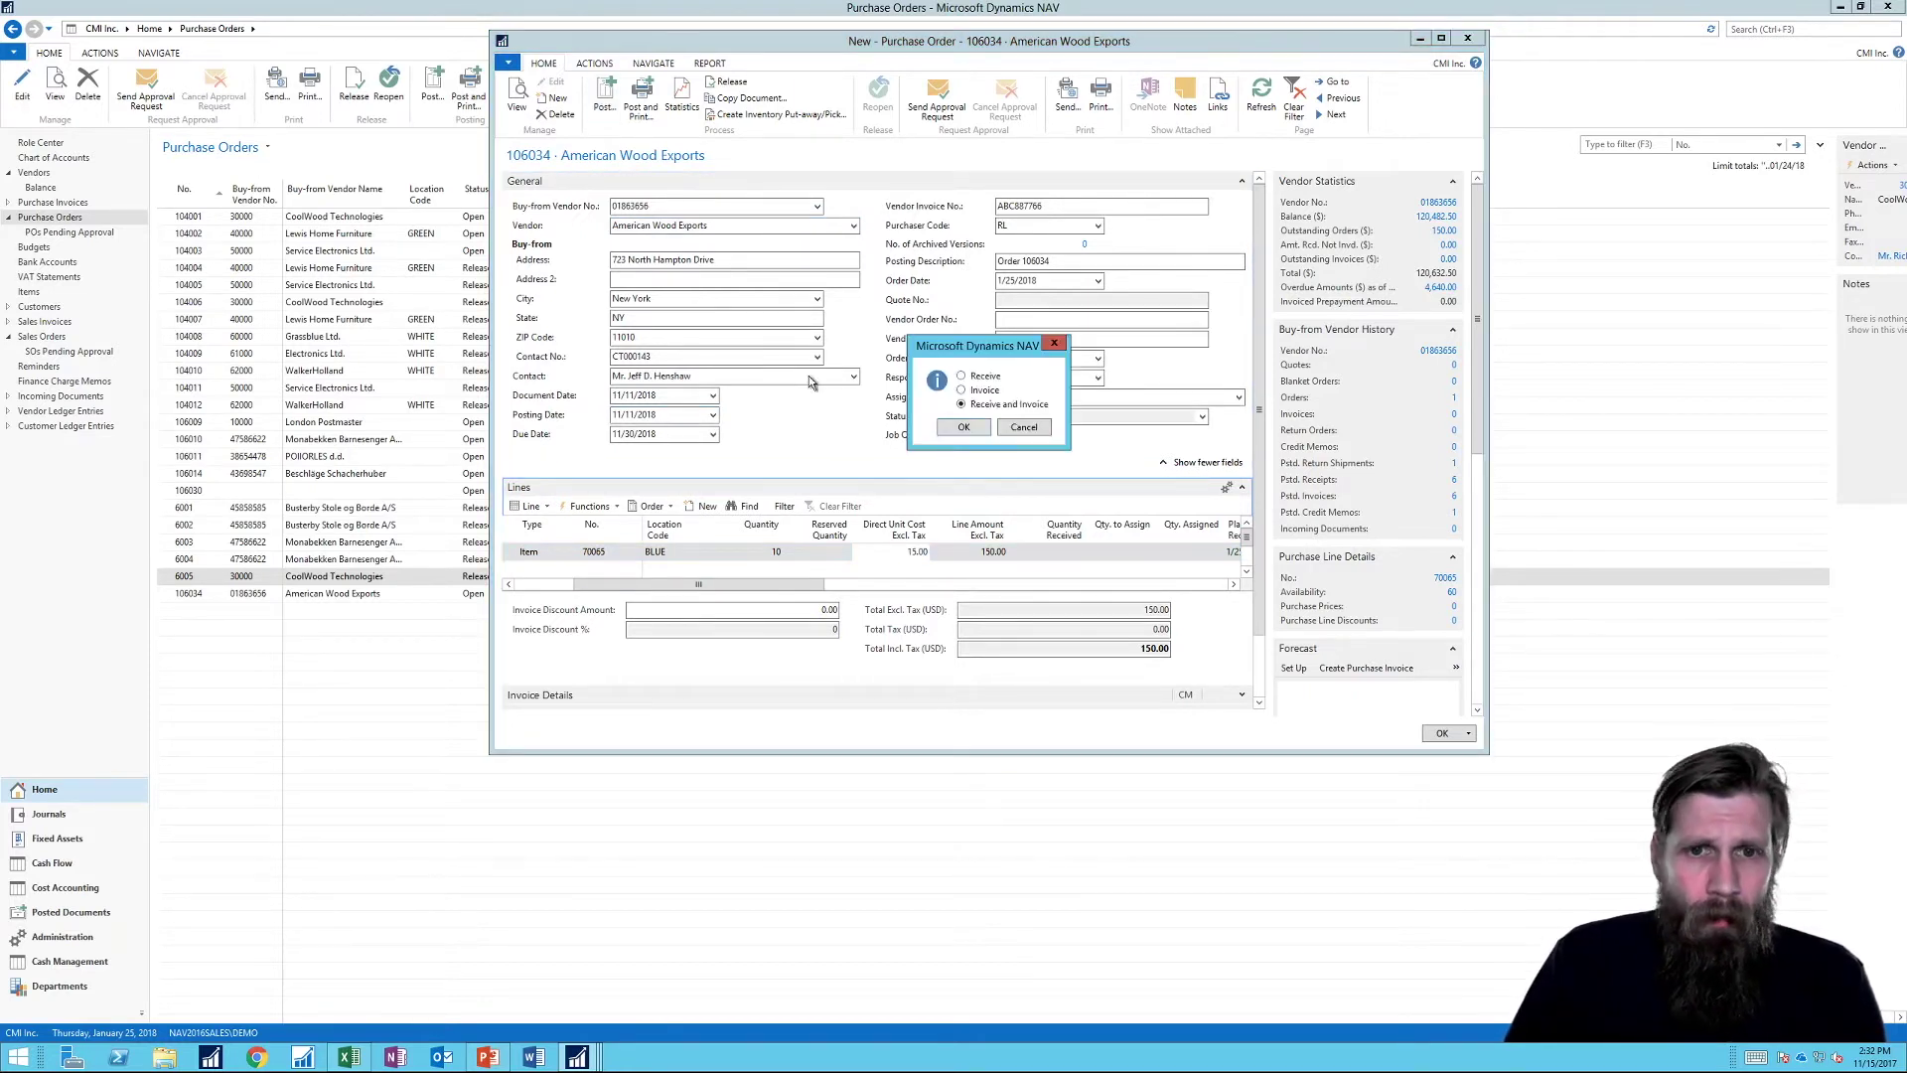
Step: Post order 106034 as Receive and Invoice, skip opening the posted invoice, and close the order
left_click(963, 429)
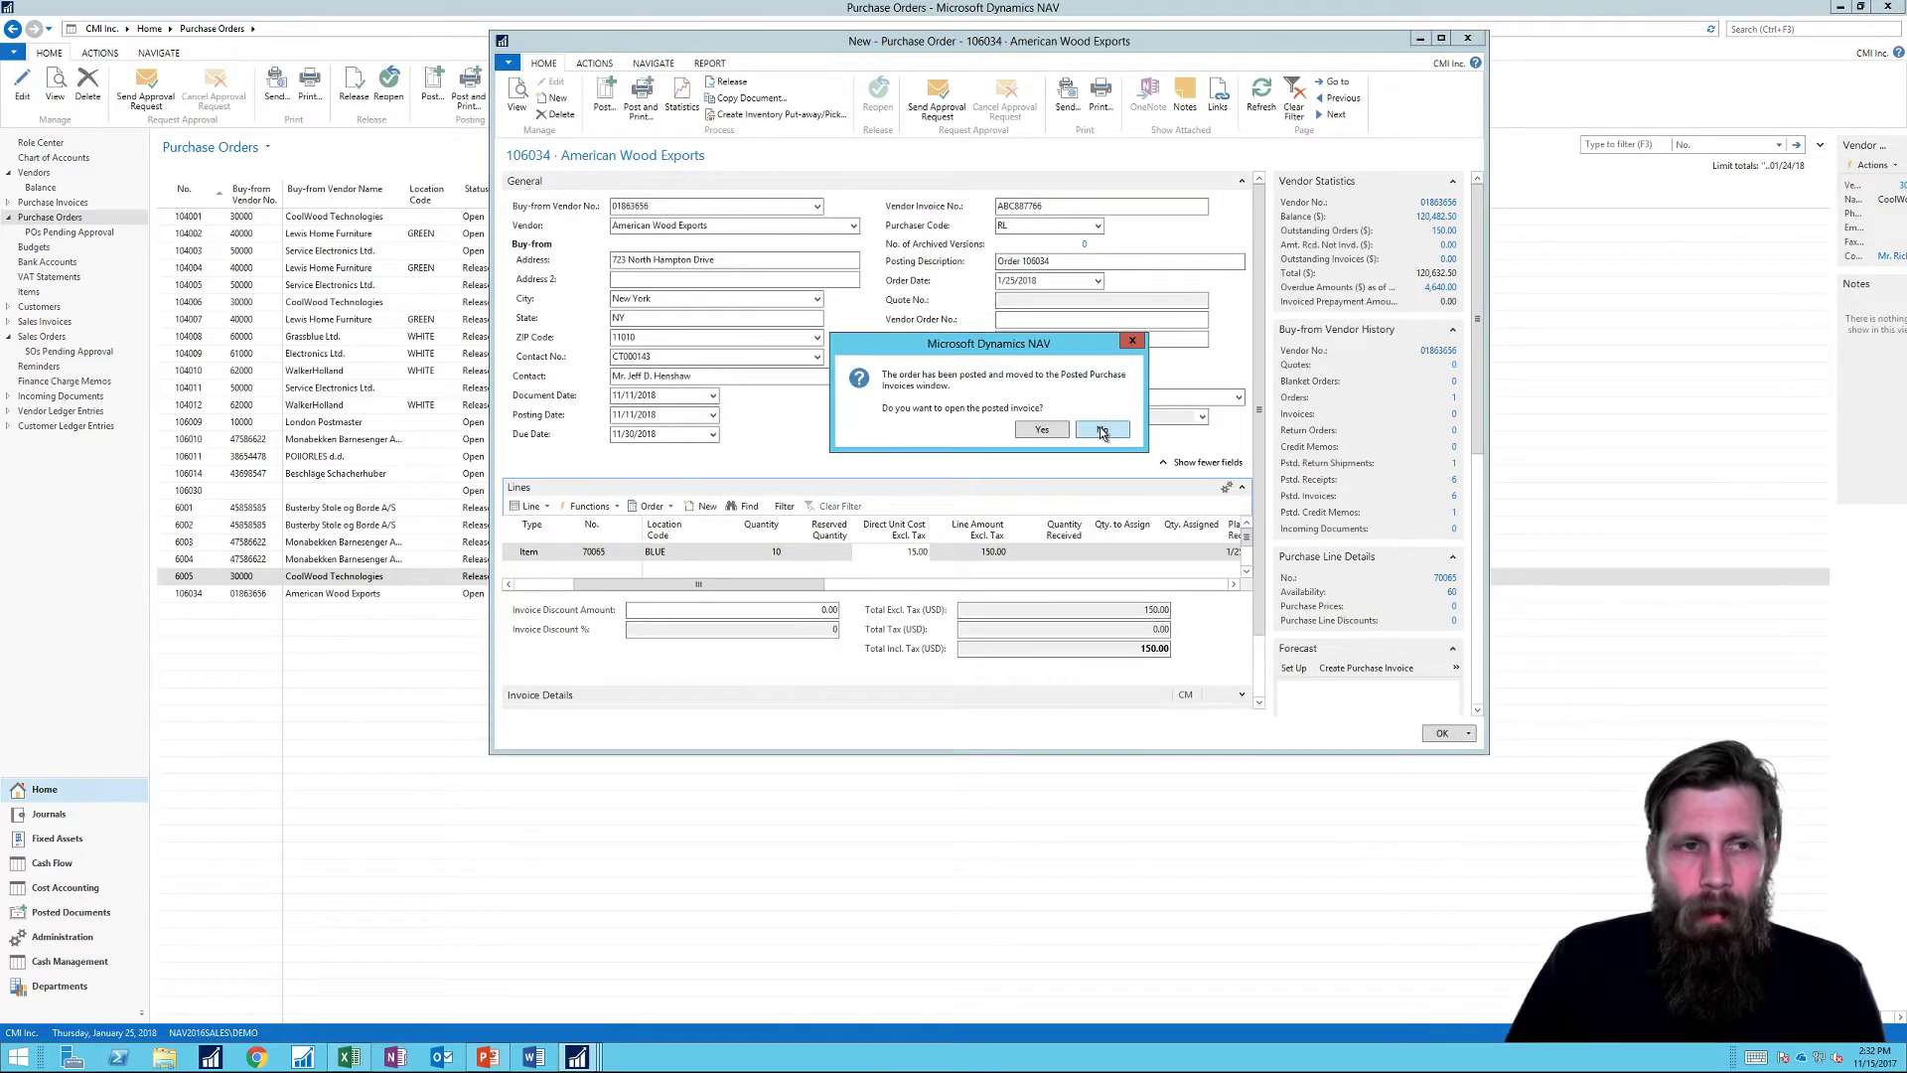
left_click(1102, 430)
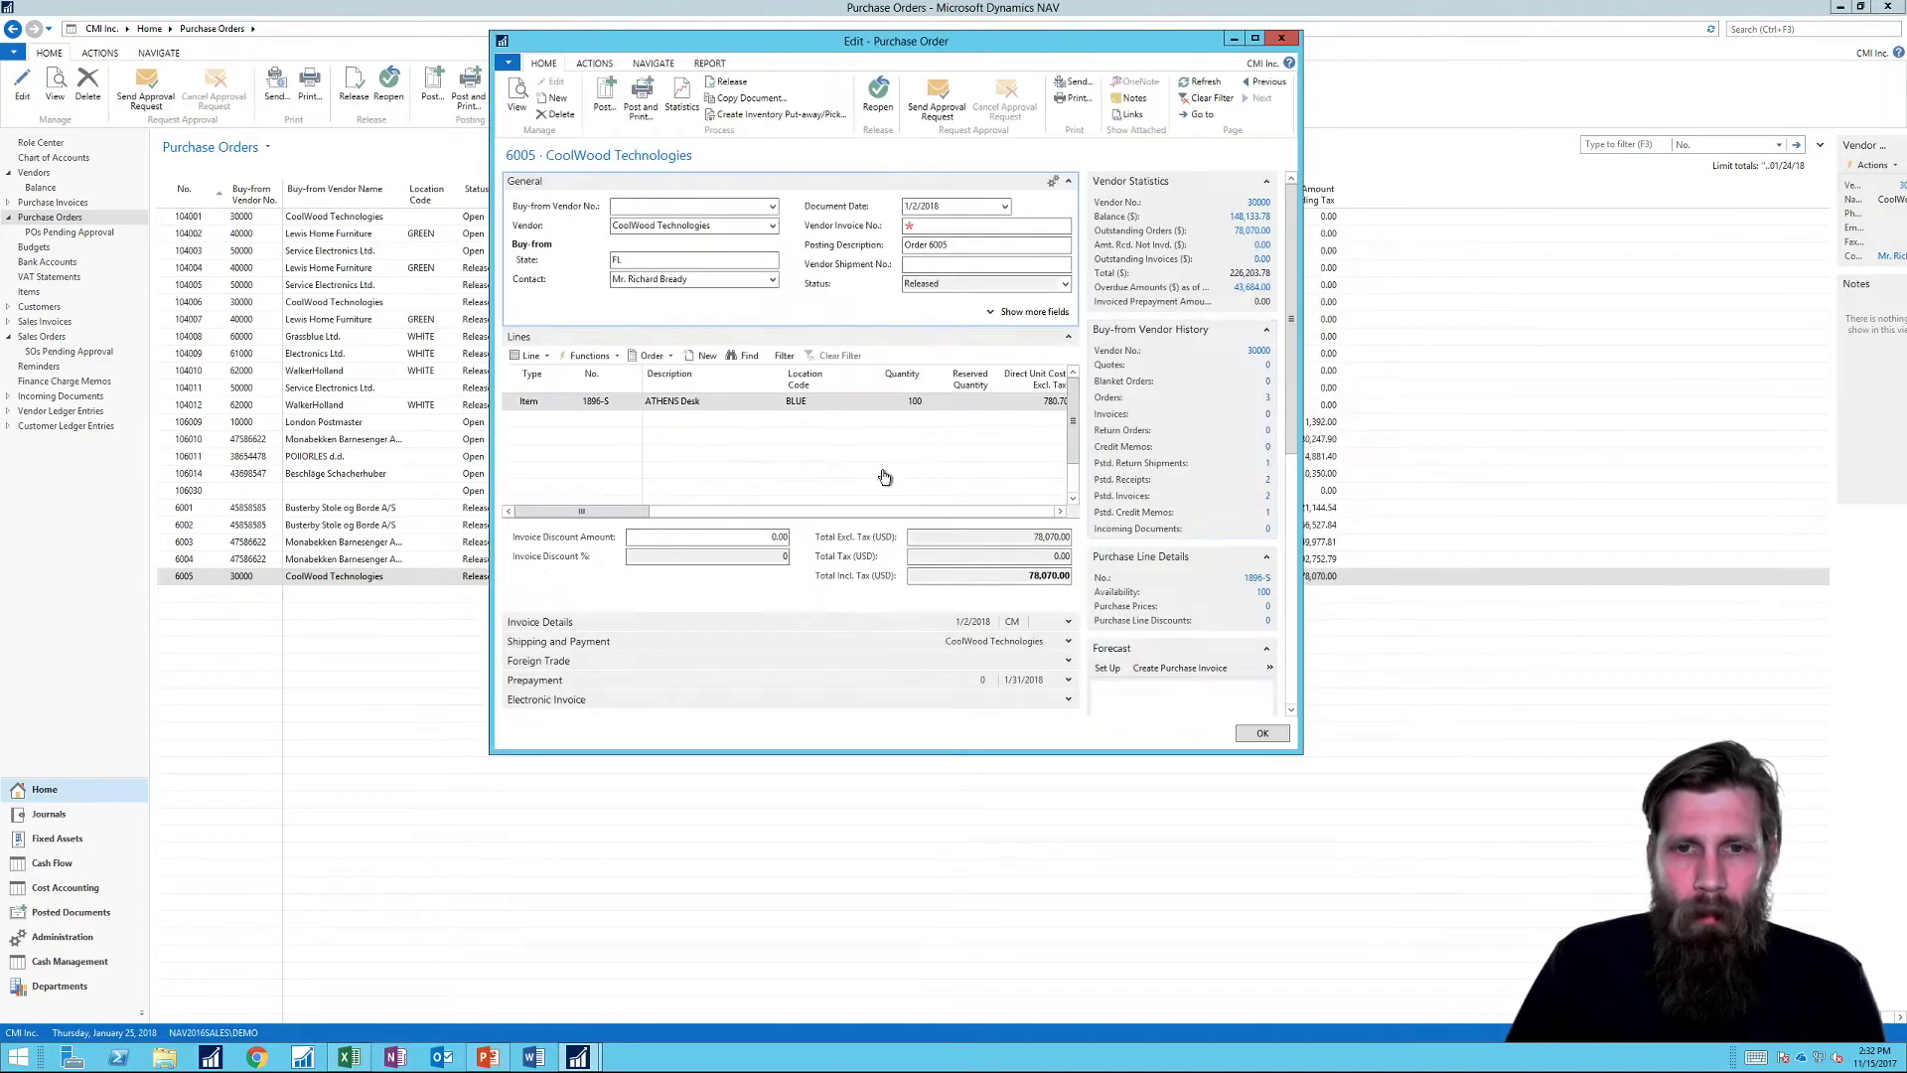
left_click(1282, 39)
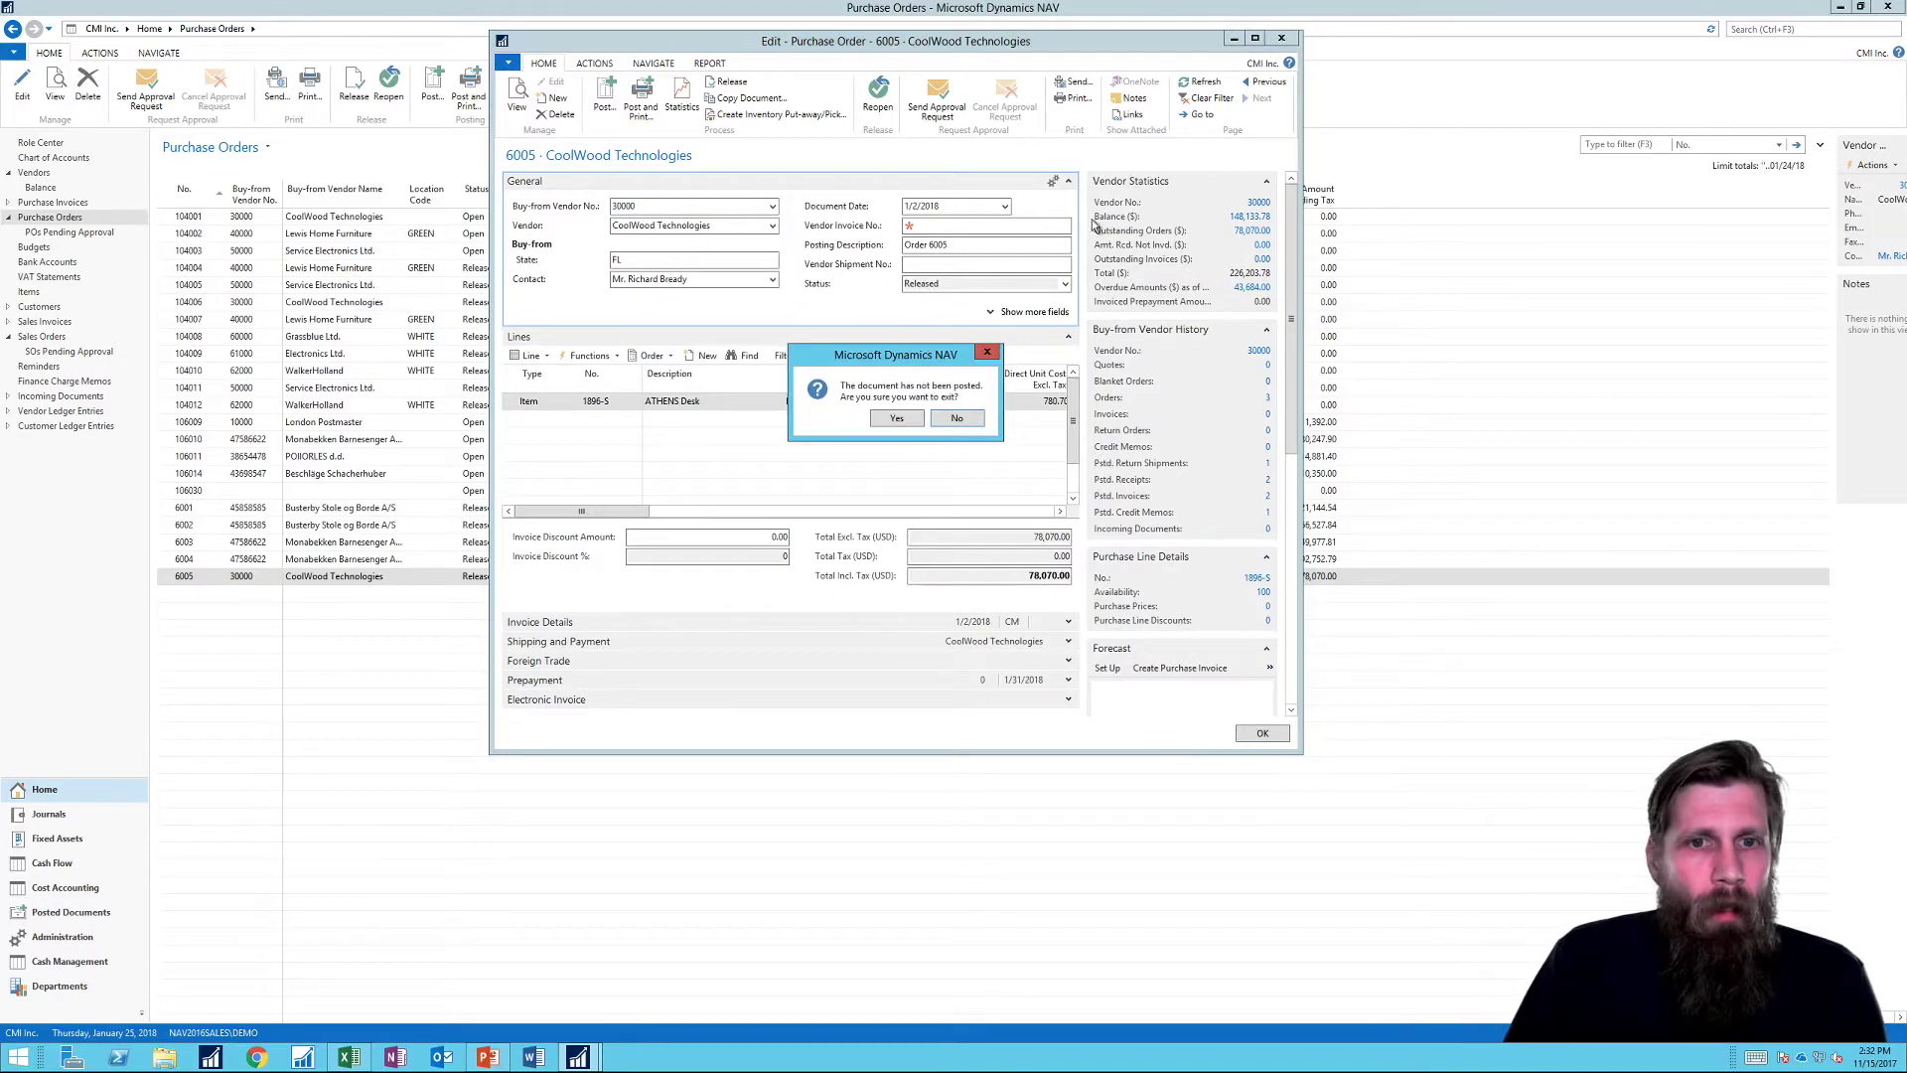
left_click(906, 418)
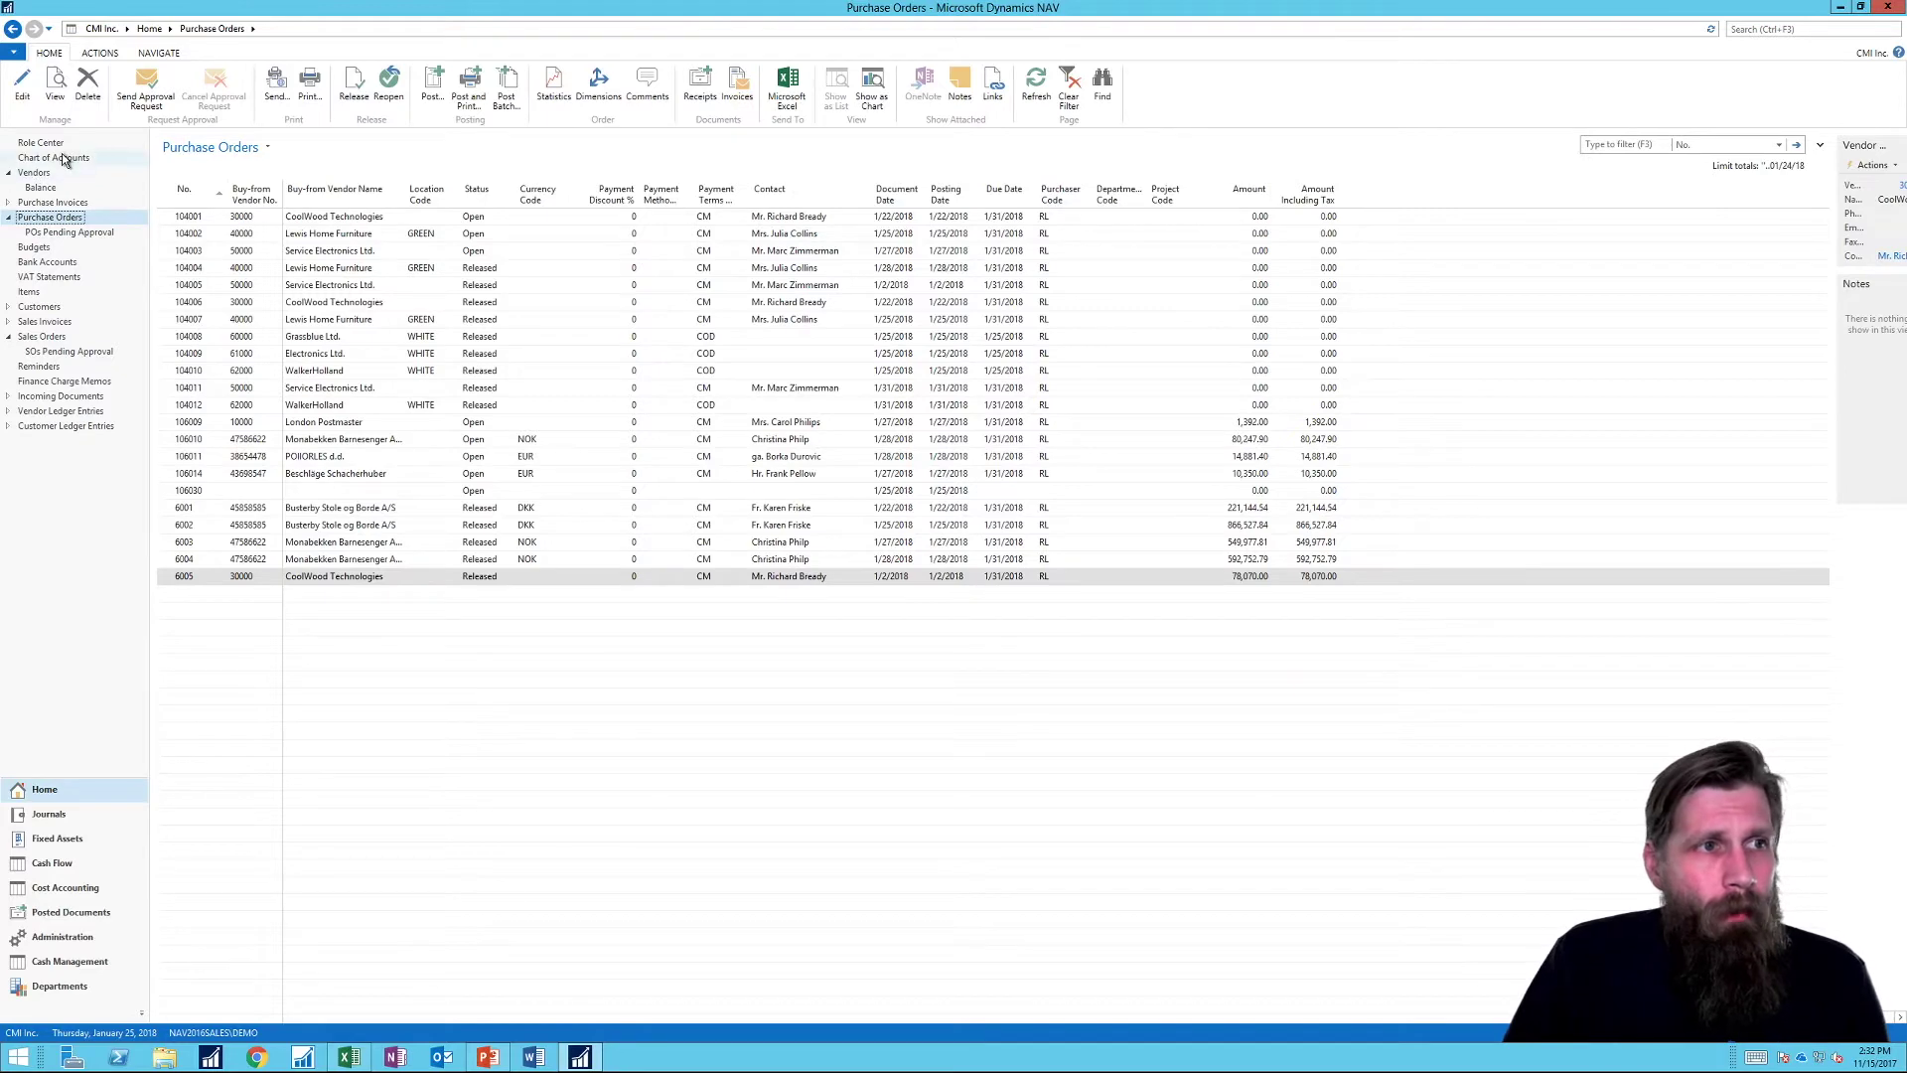
left_click(99, 158)
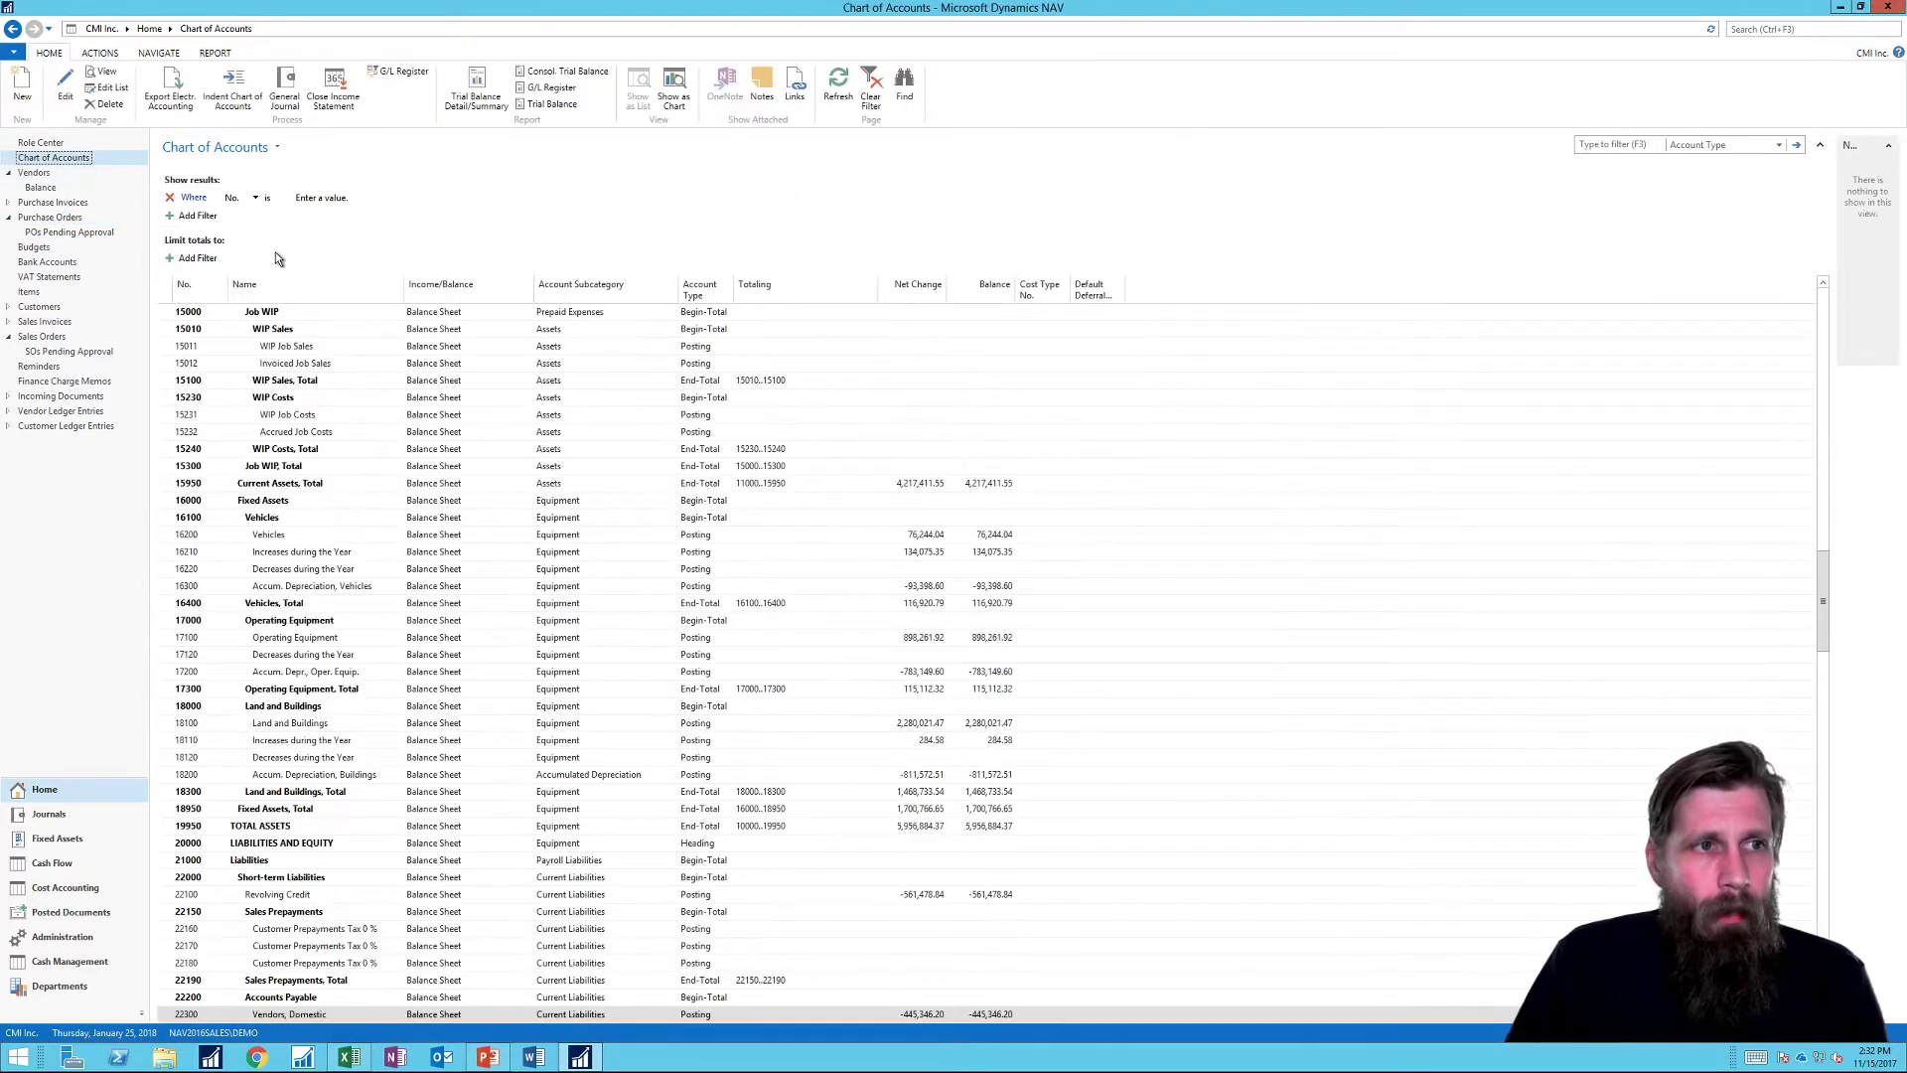
Step: Limit the Chart of Accounts totals with a Date Filter of 11/11/18
left_click(251, 202)
left_click(251, 202)
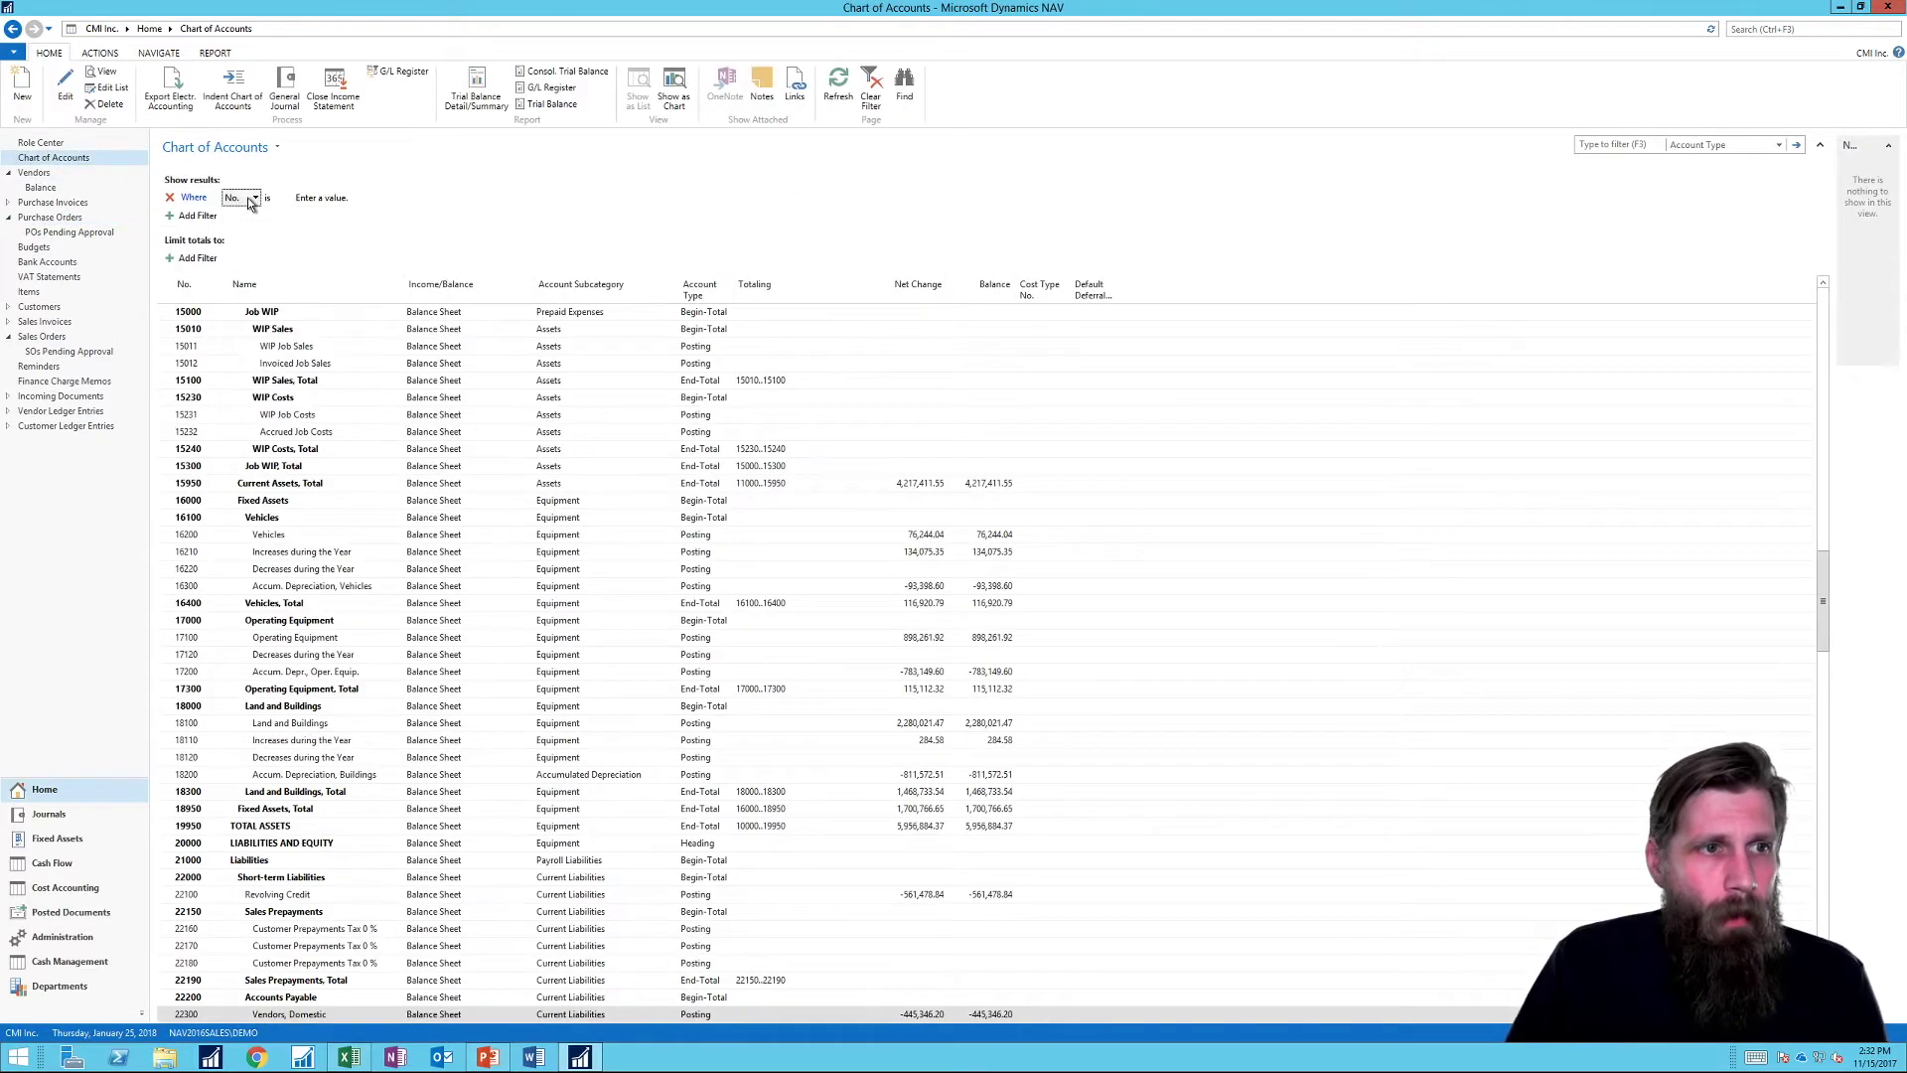
left_click(211, 259)
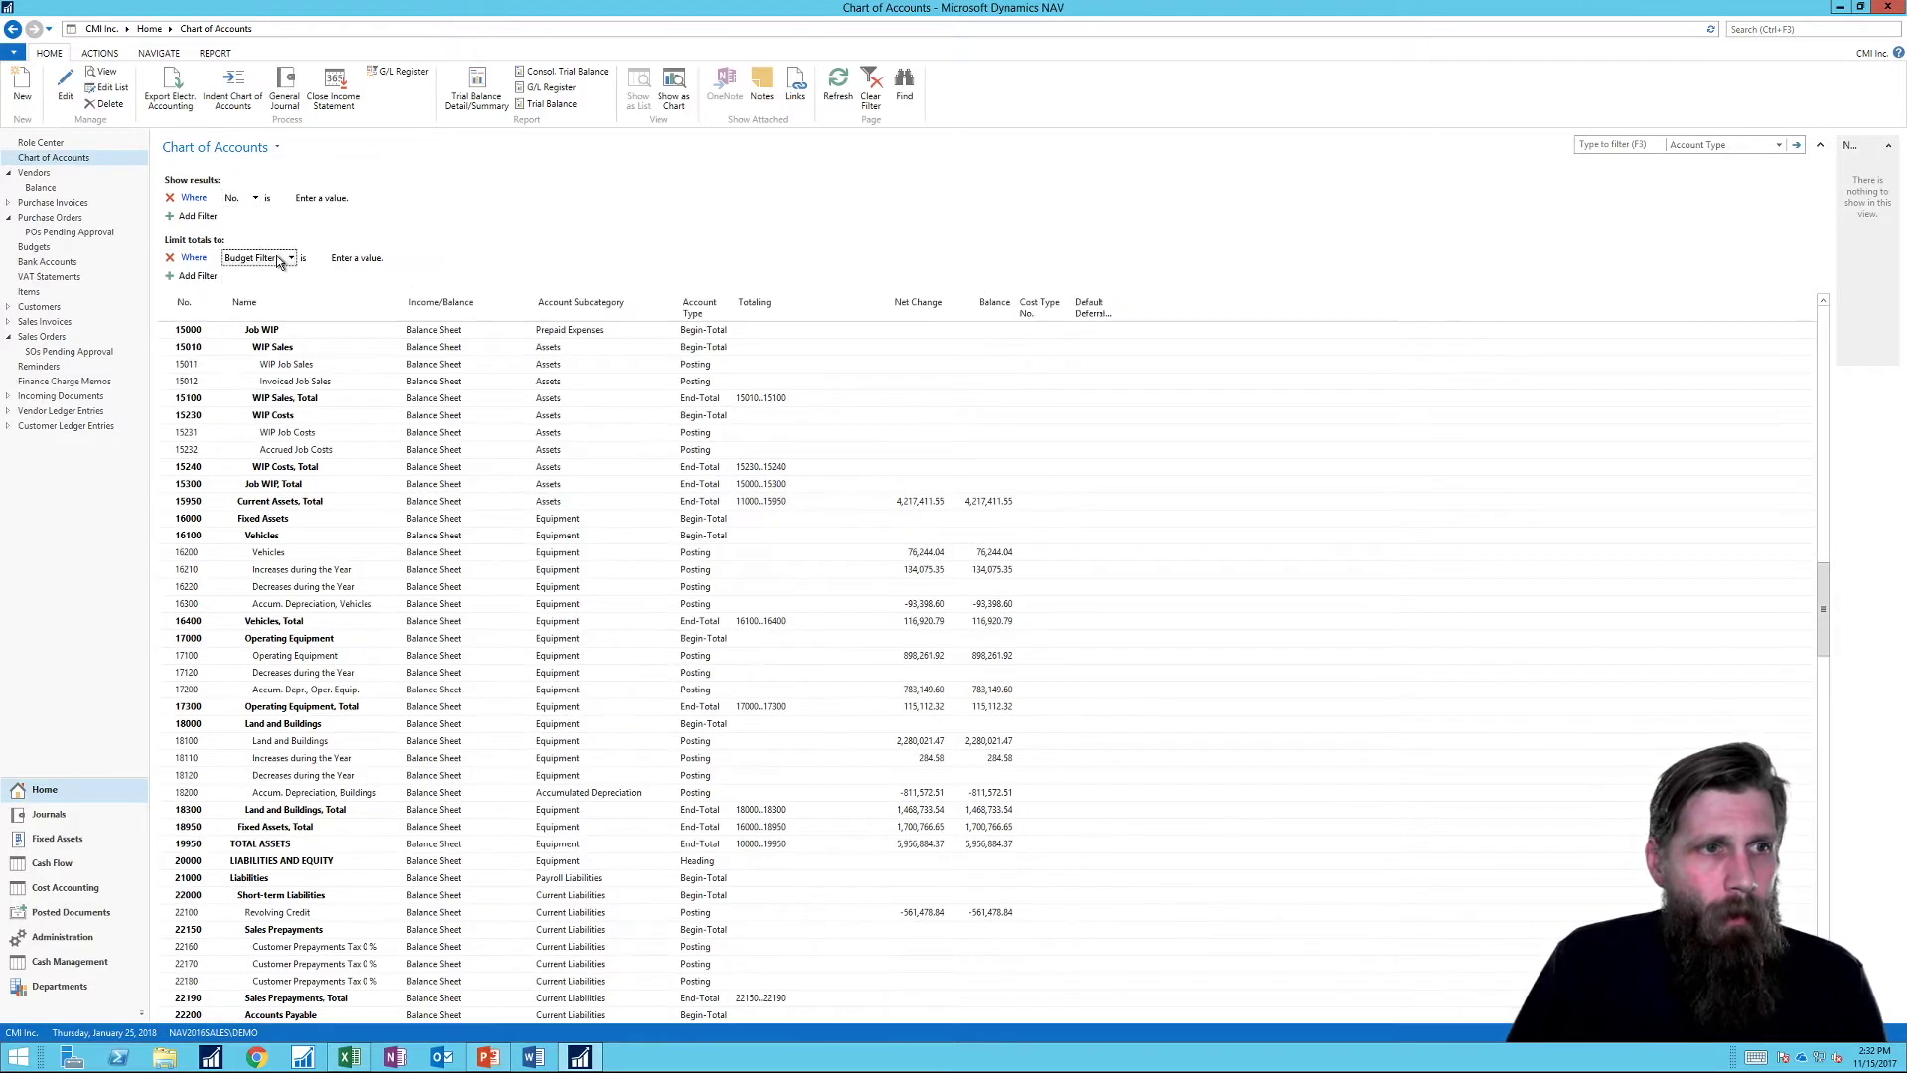
left_click(279, 259)
left_click(294, 311)
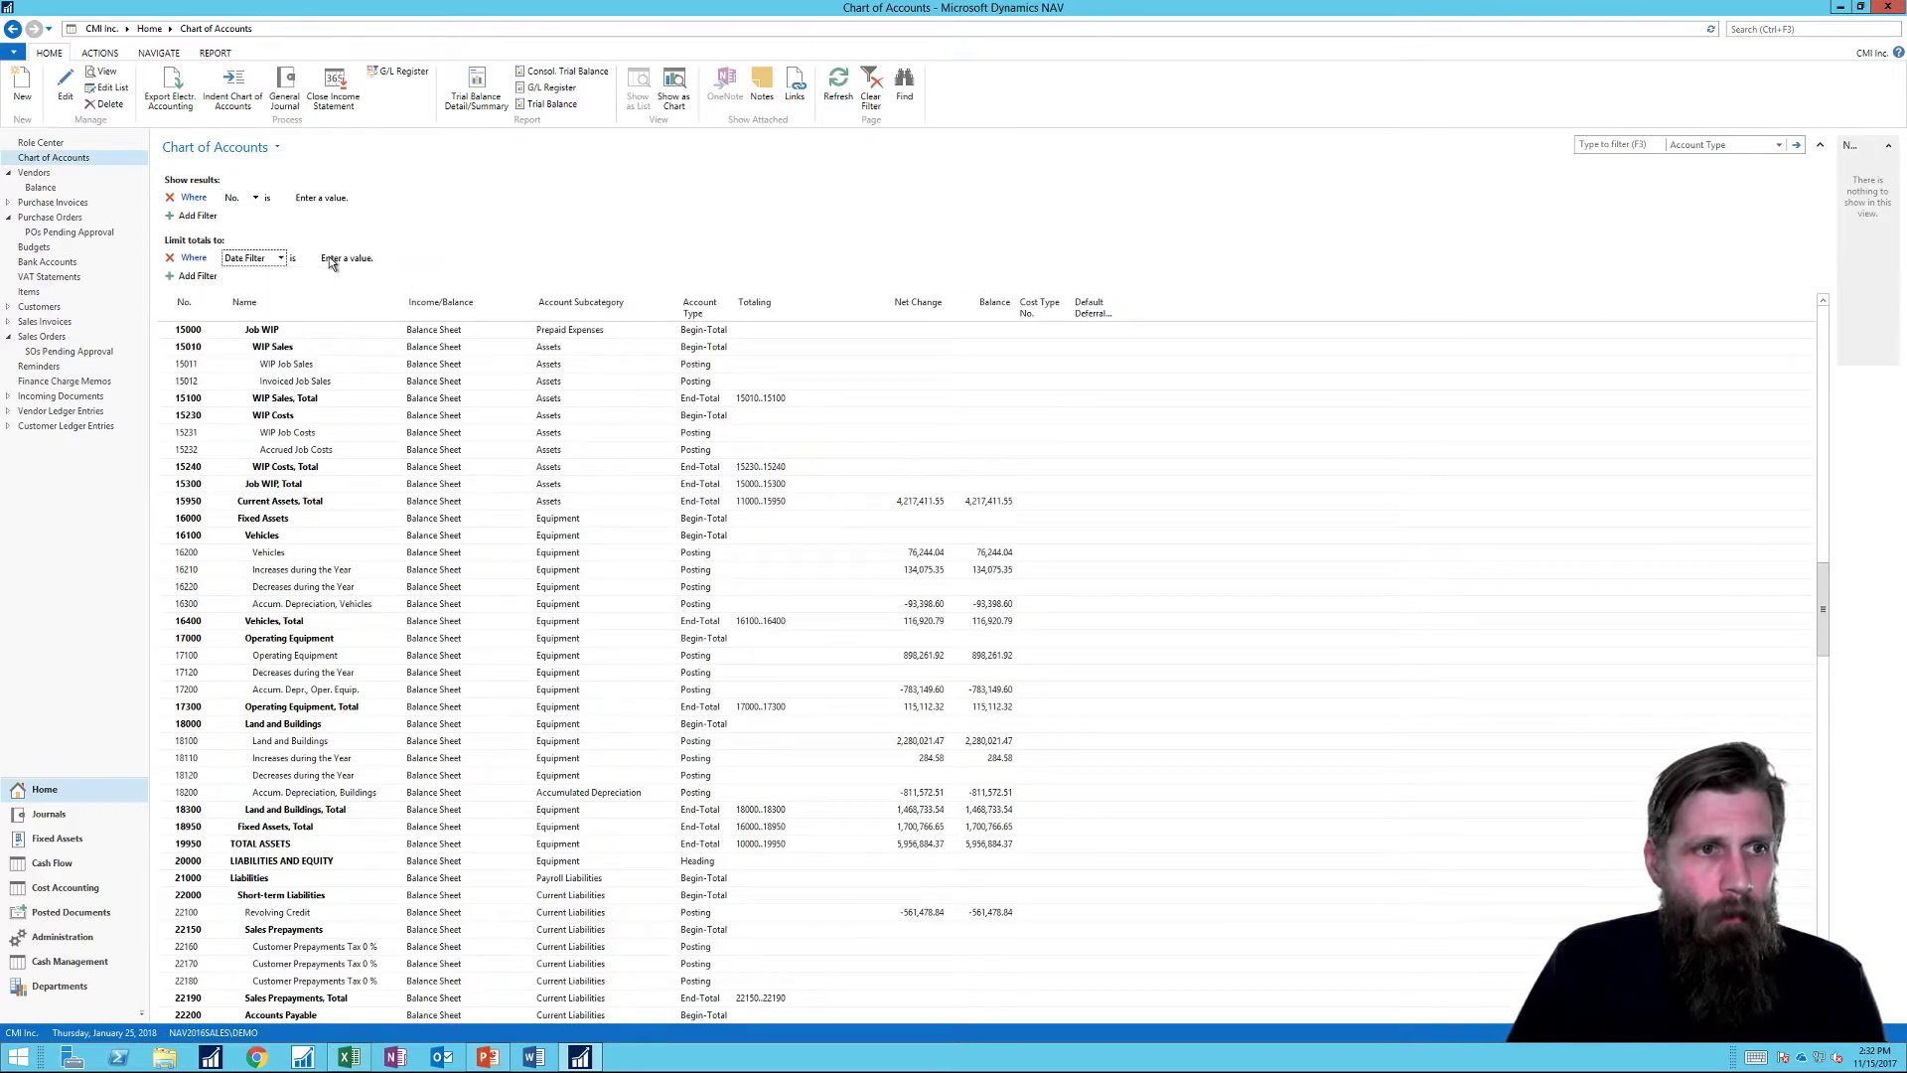
left_click(329, 257)
type("11/")
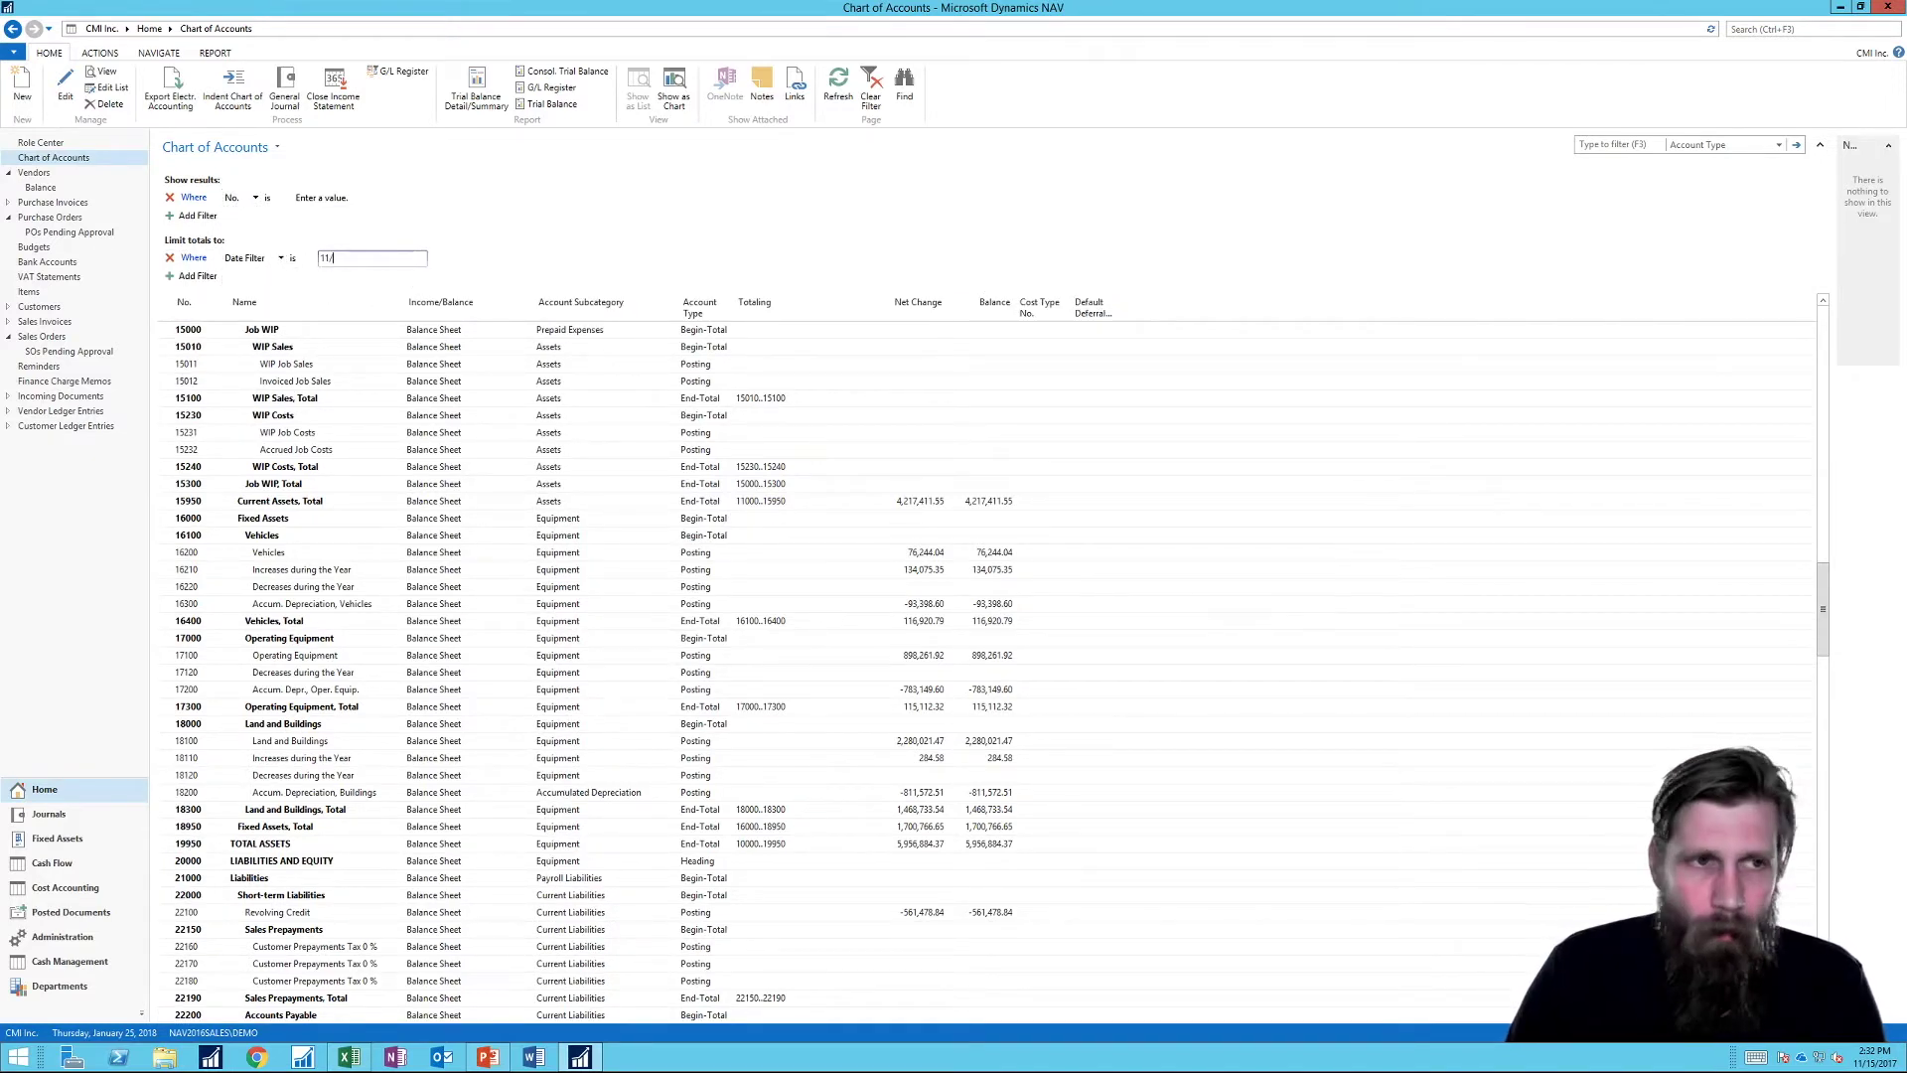
type("11/18")
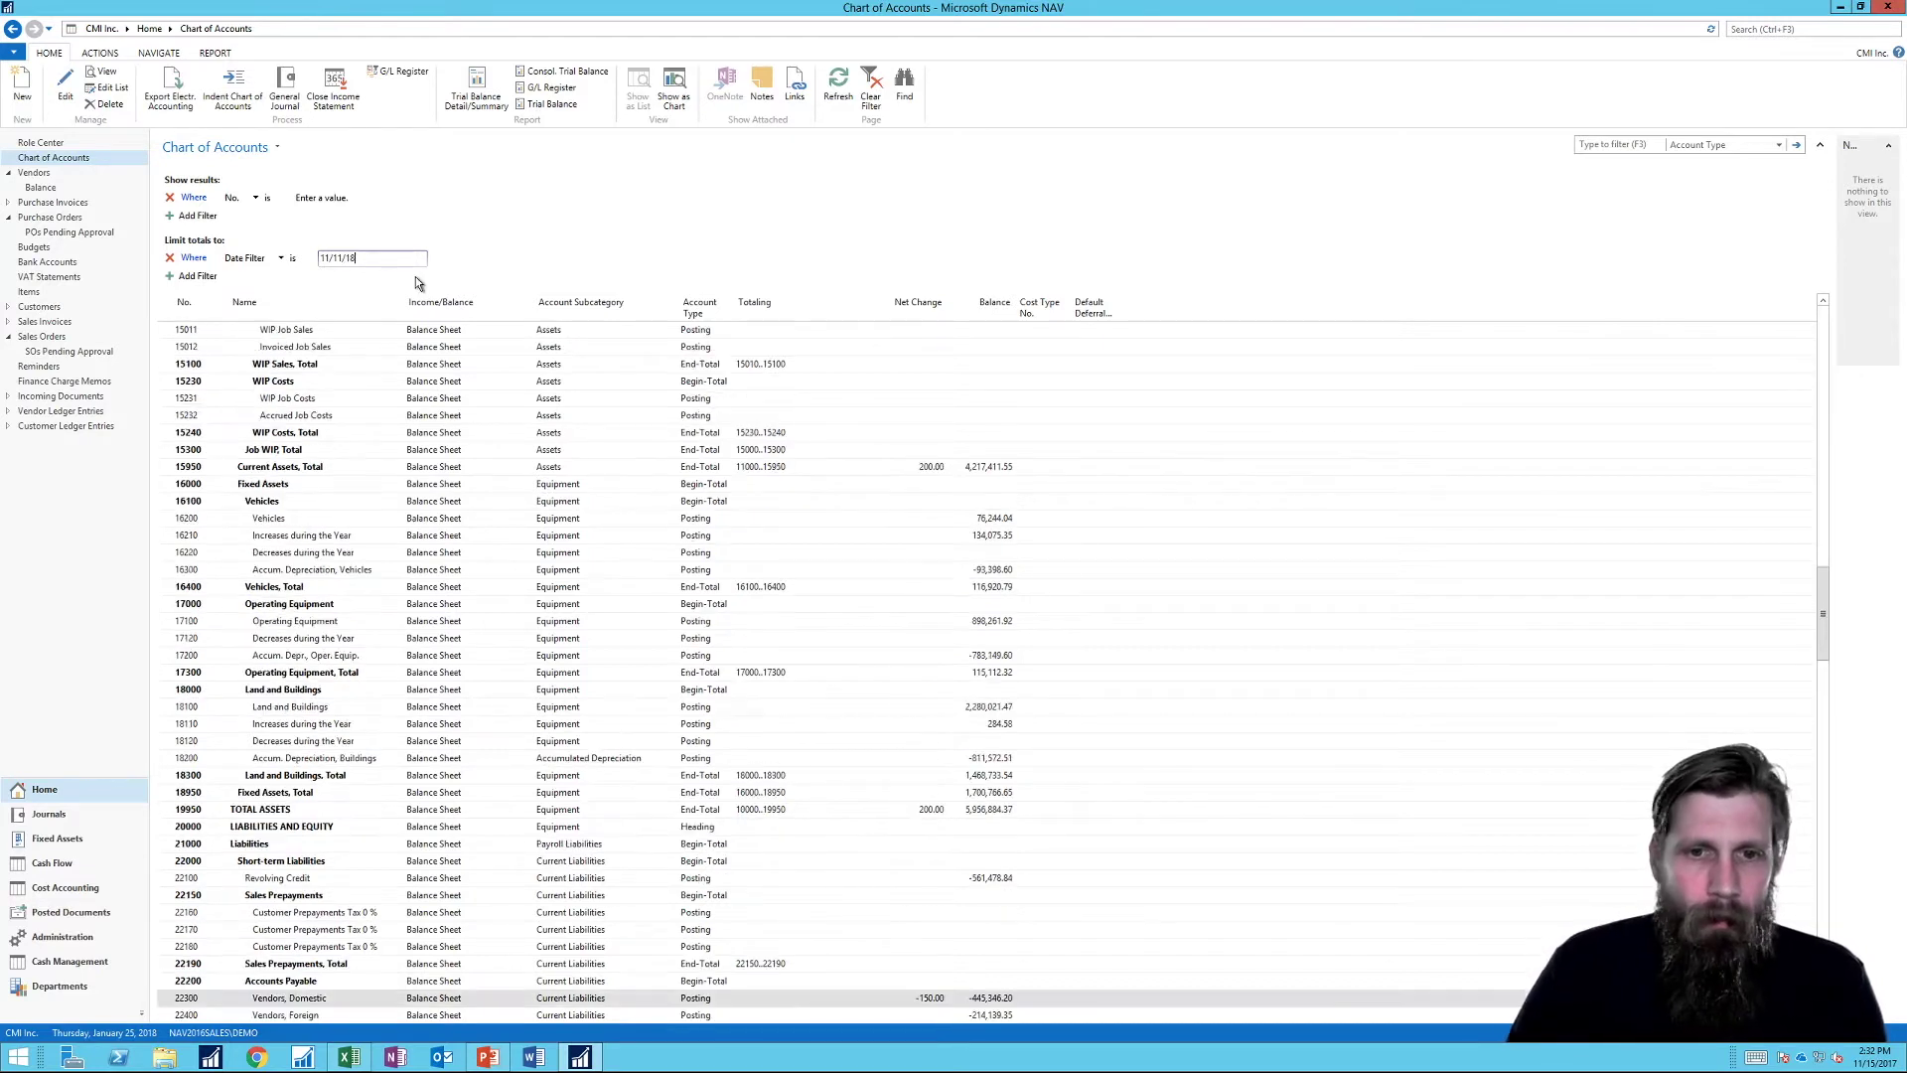
left_click(332, 198)
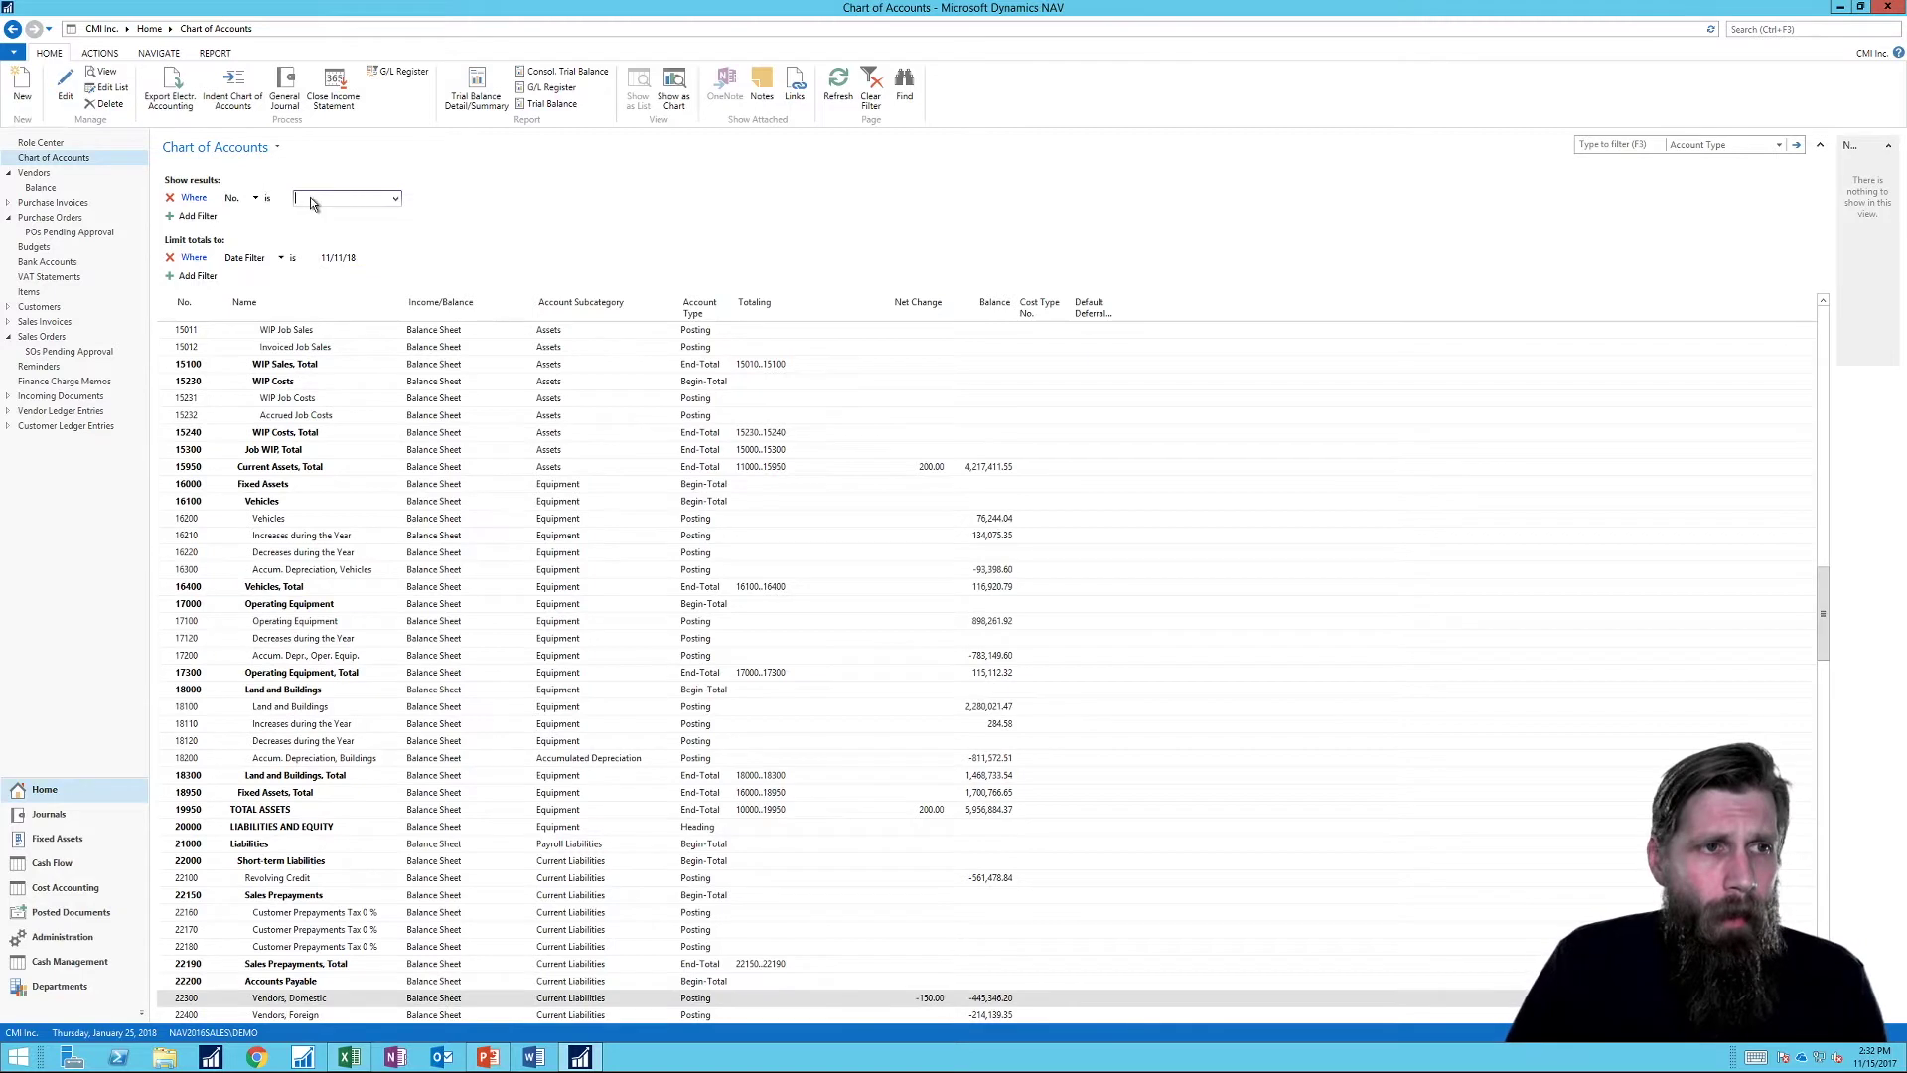
Step: Filter the accounts to Net Change <>0
left_click(254, 200)
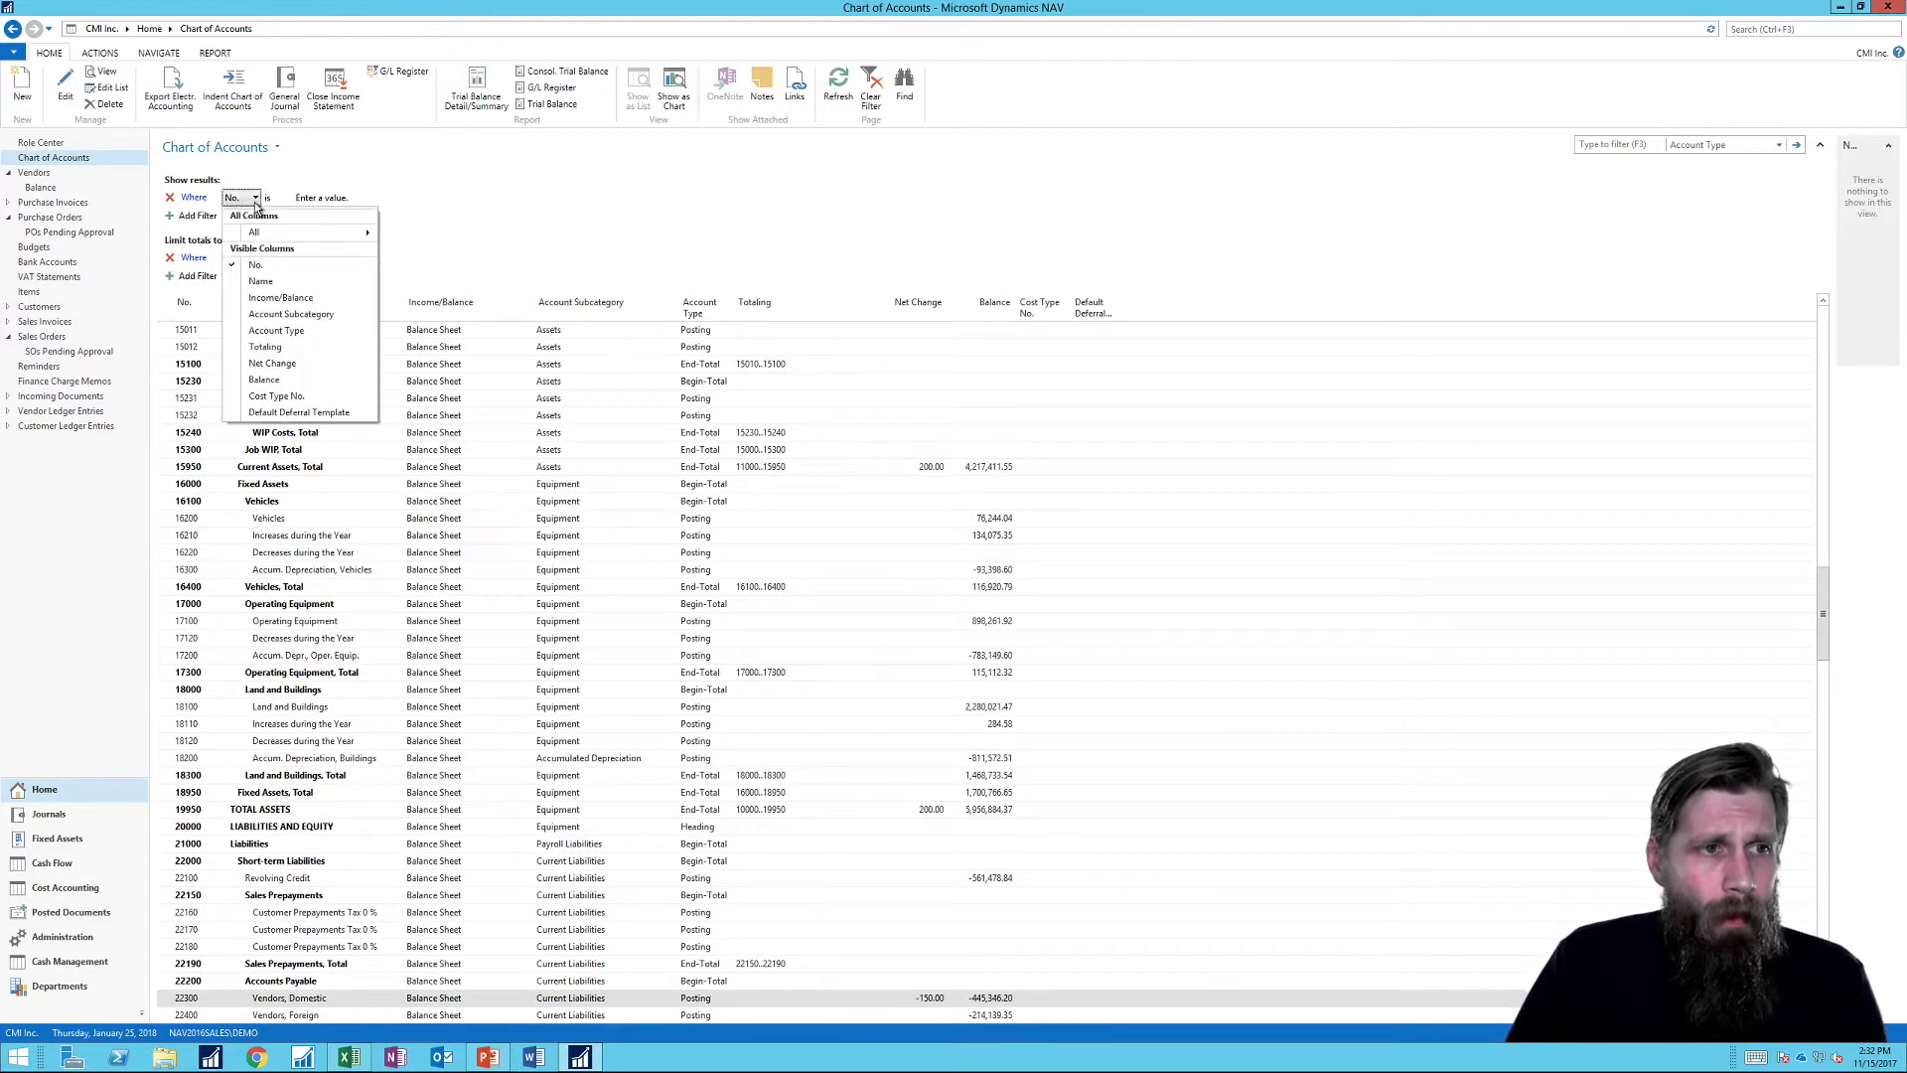
left_click(278, 364)
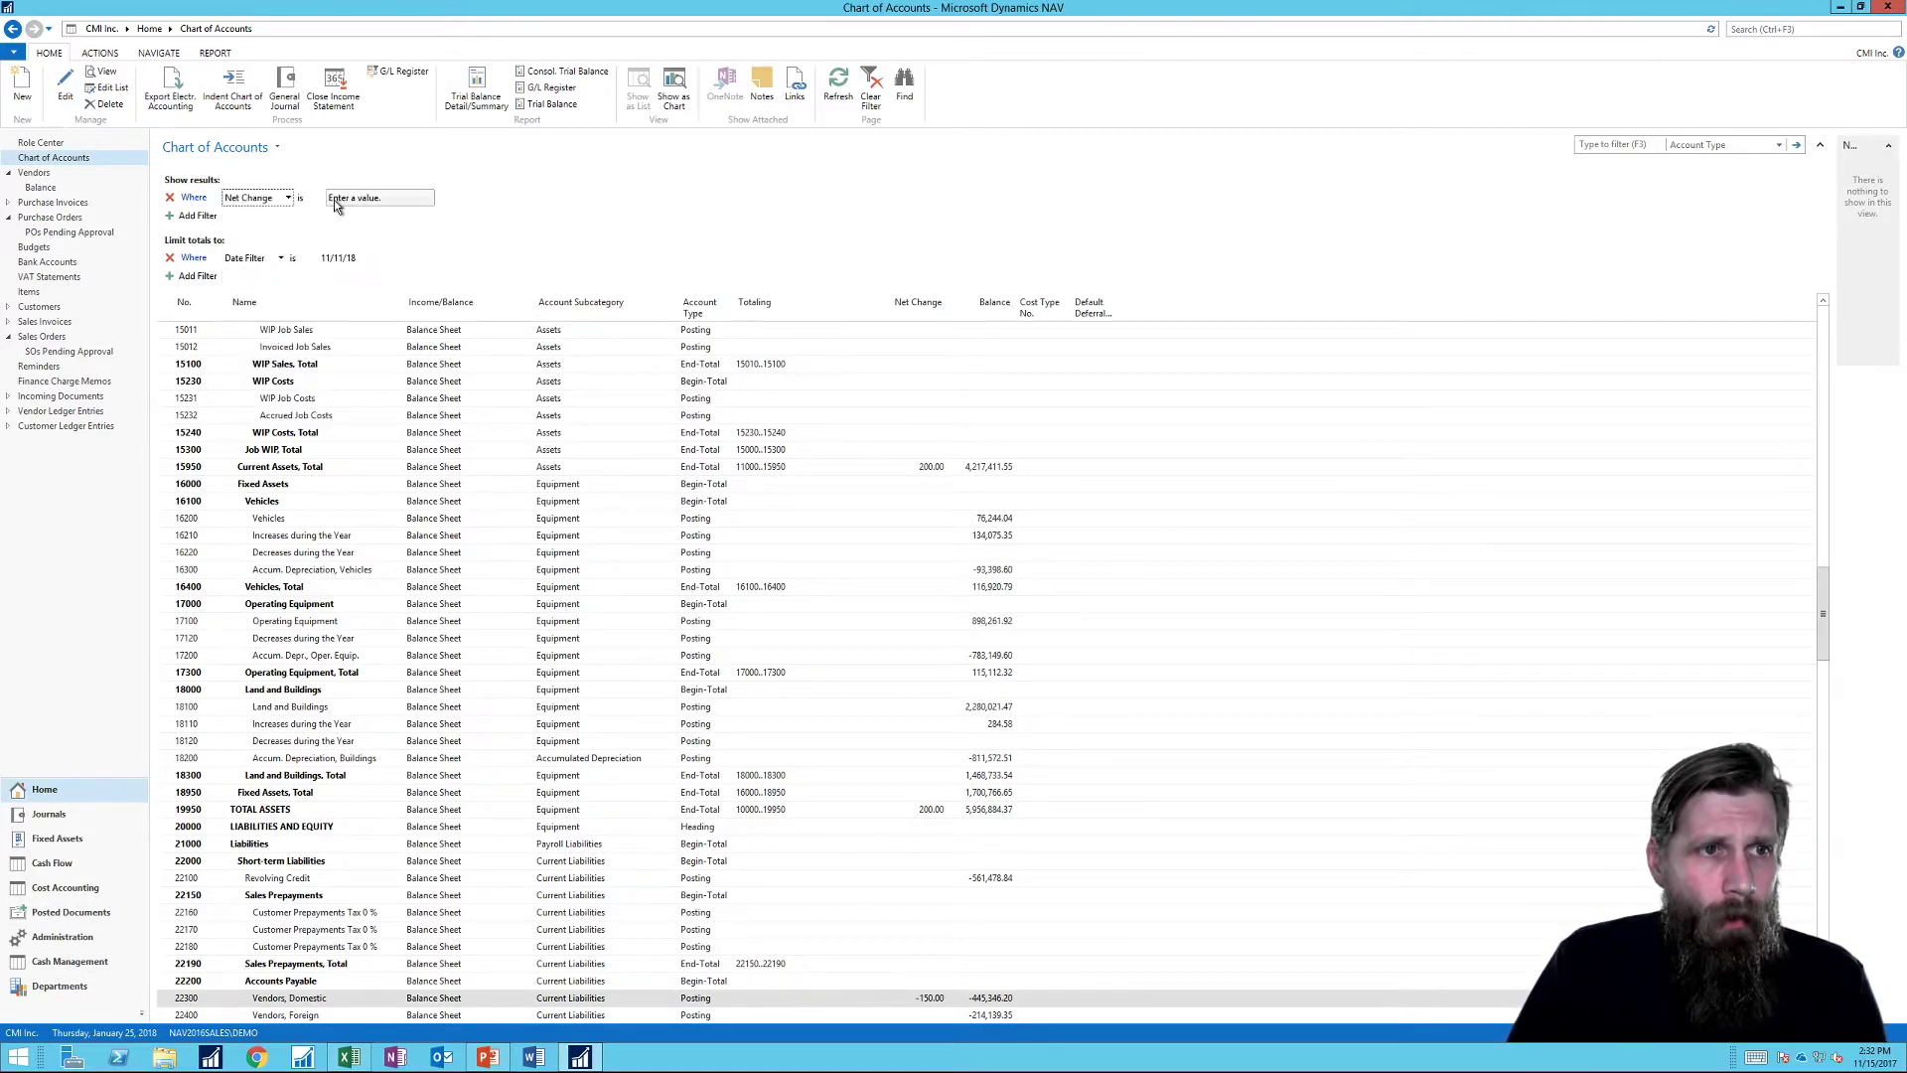
left_click(400, 196)
type("<>")
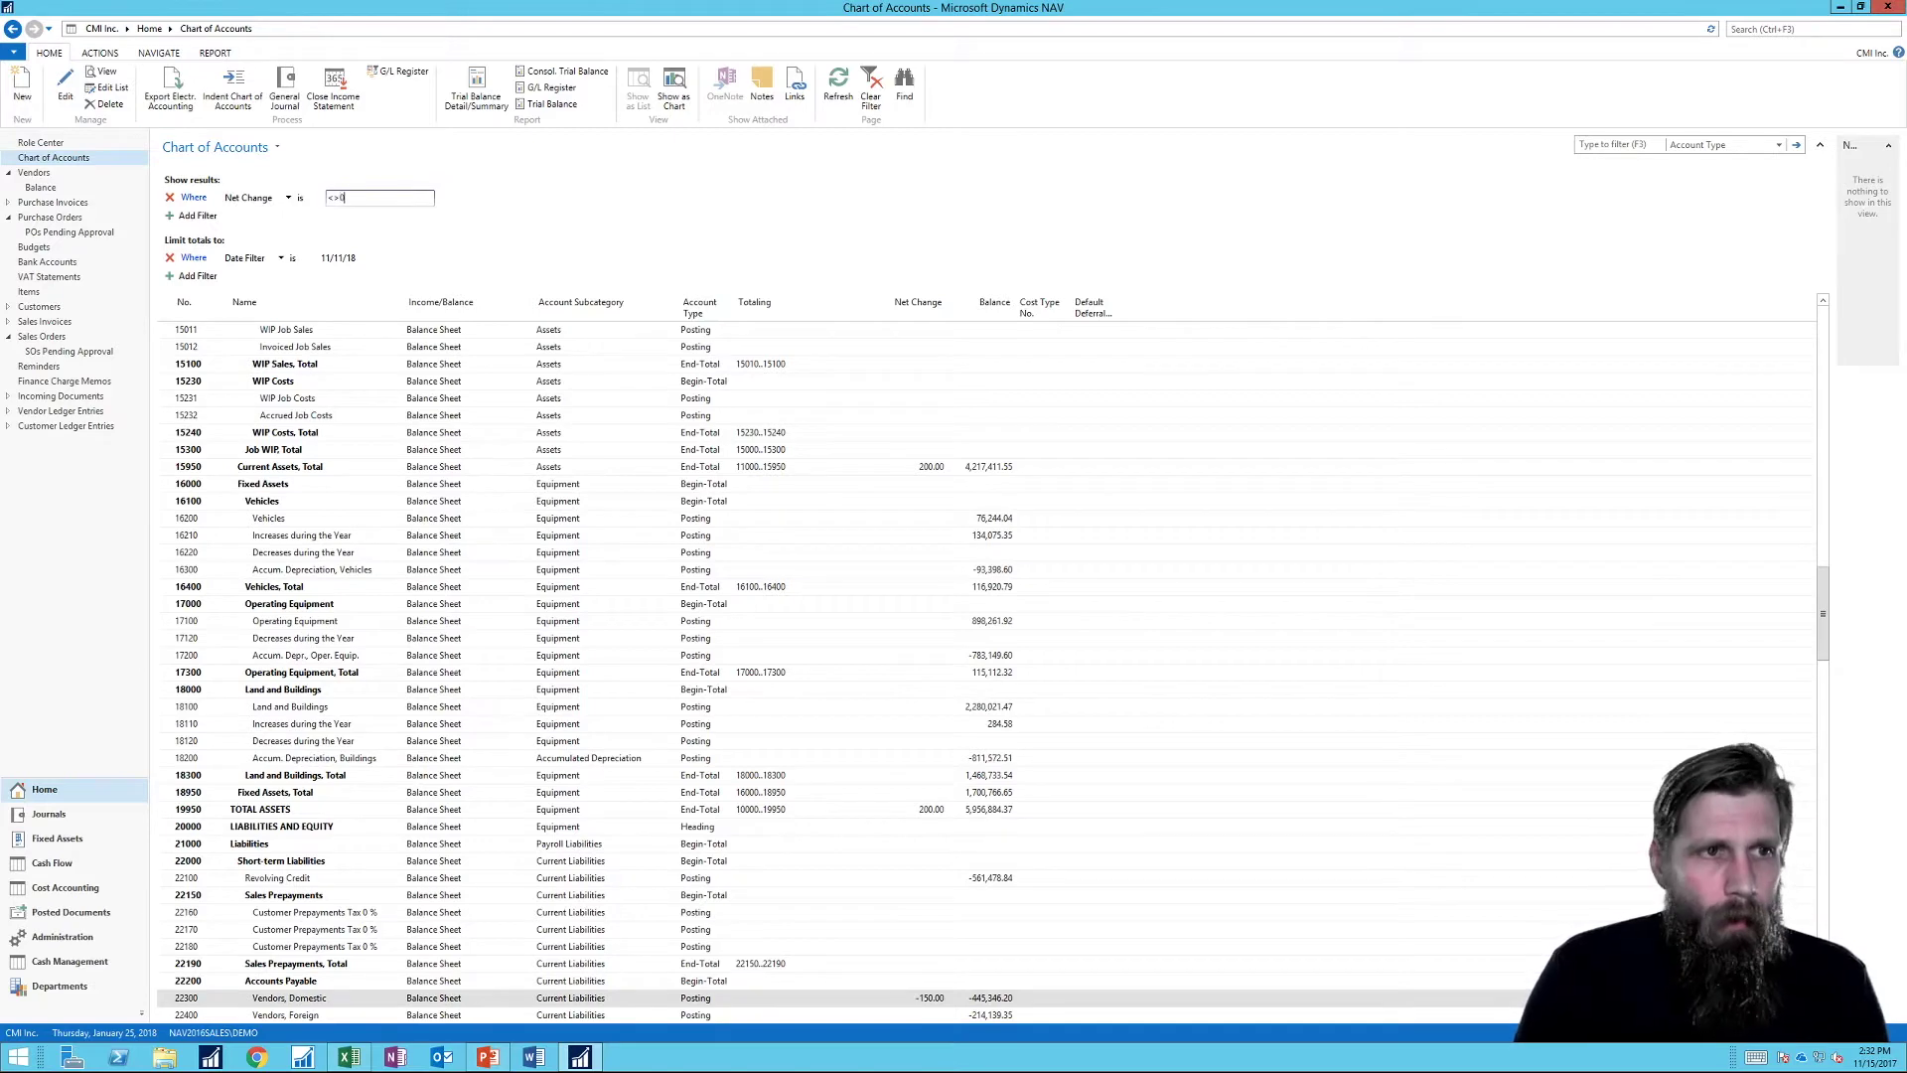
type("0")
key("Return")
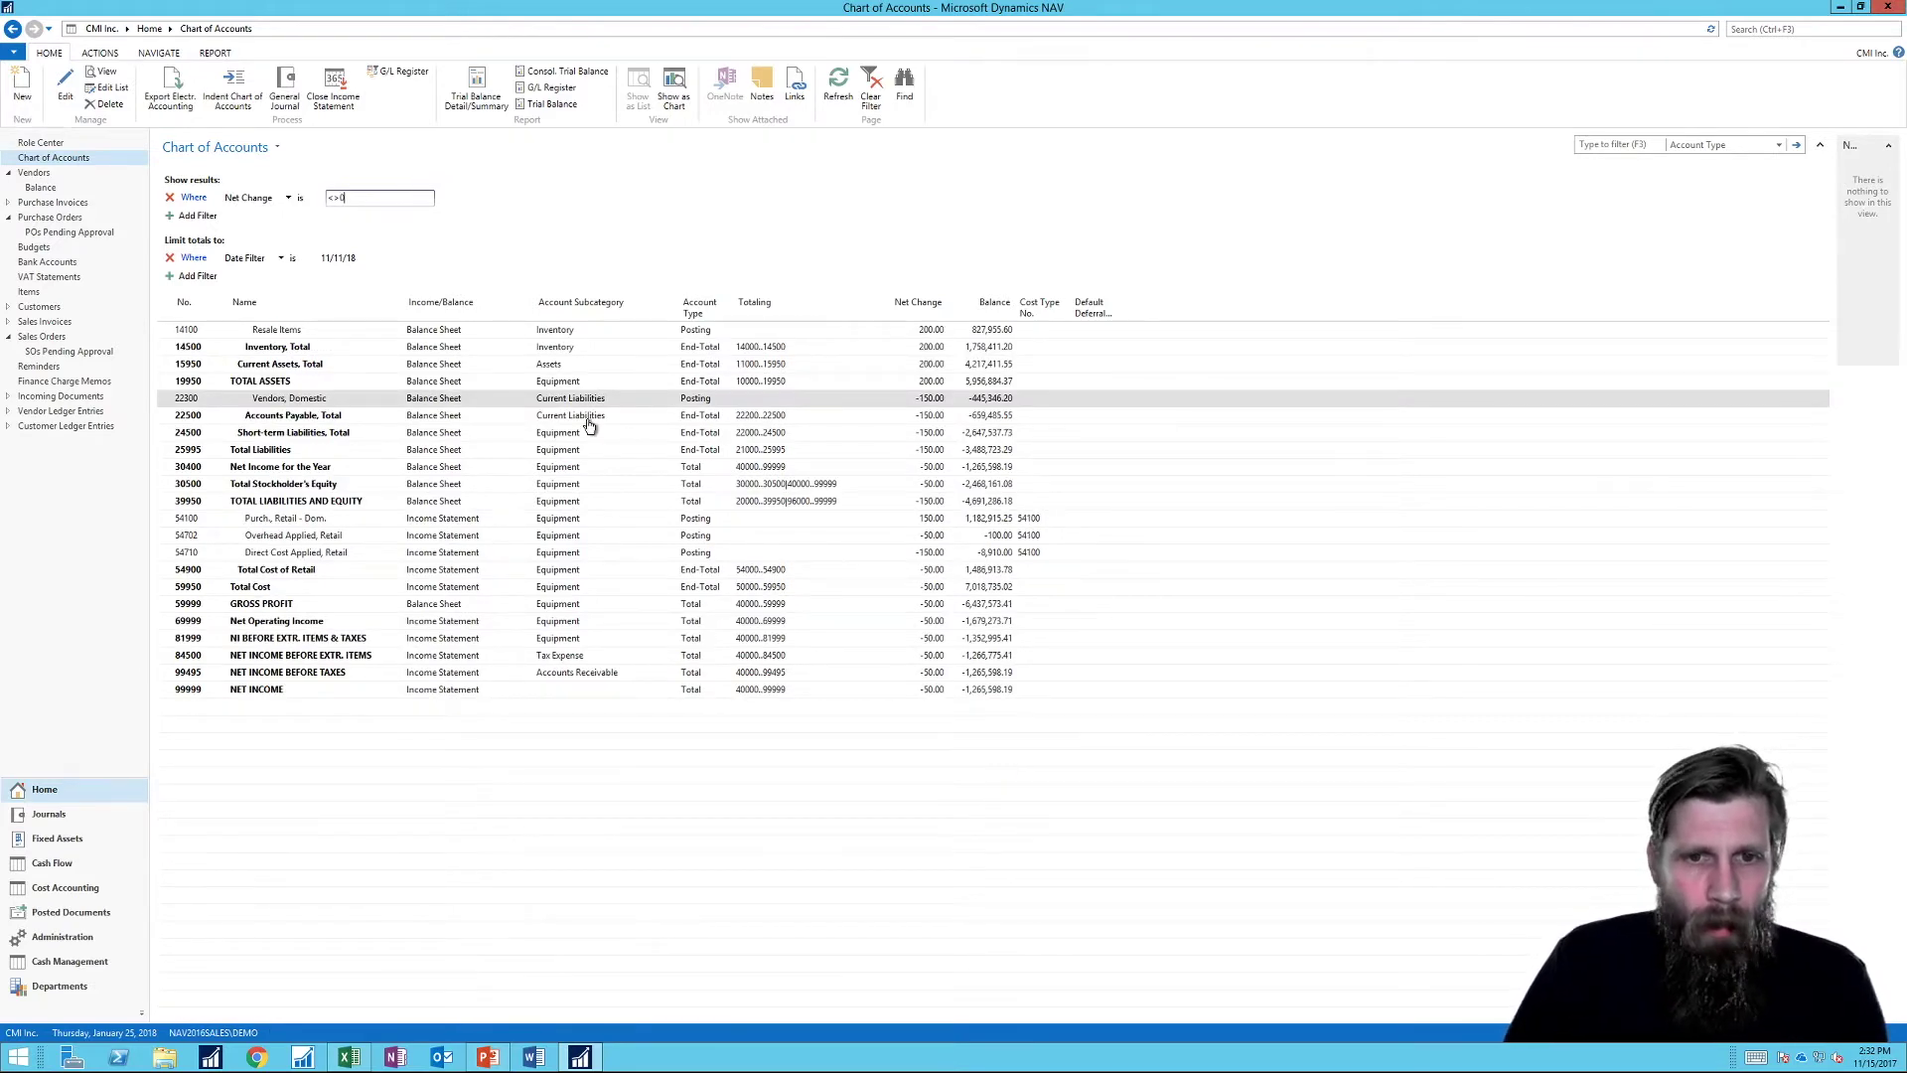
Step: Filter the account list to Account Type Posting and review the active filters
right_click(700, 403)
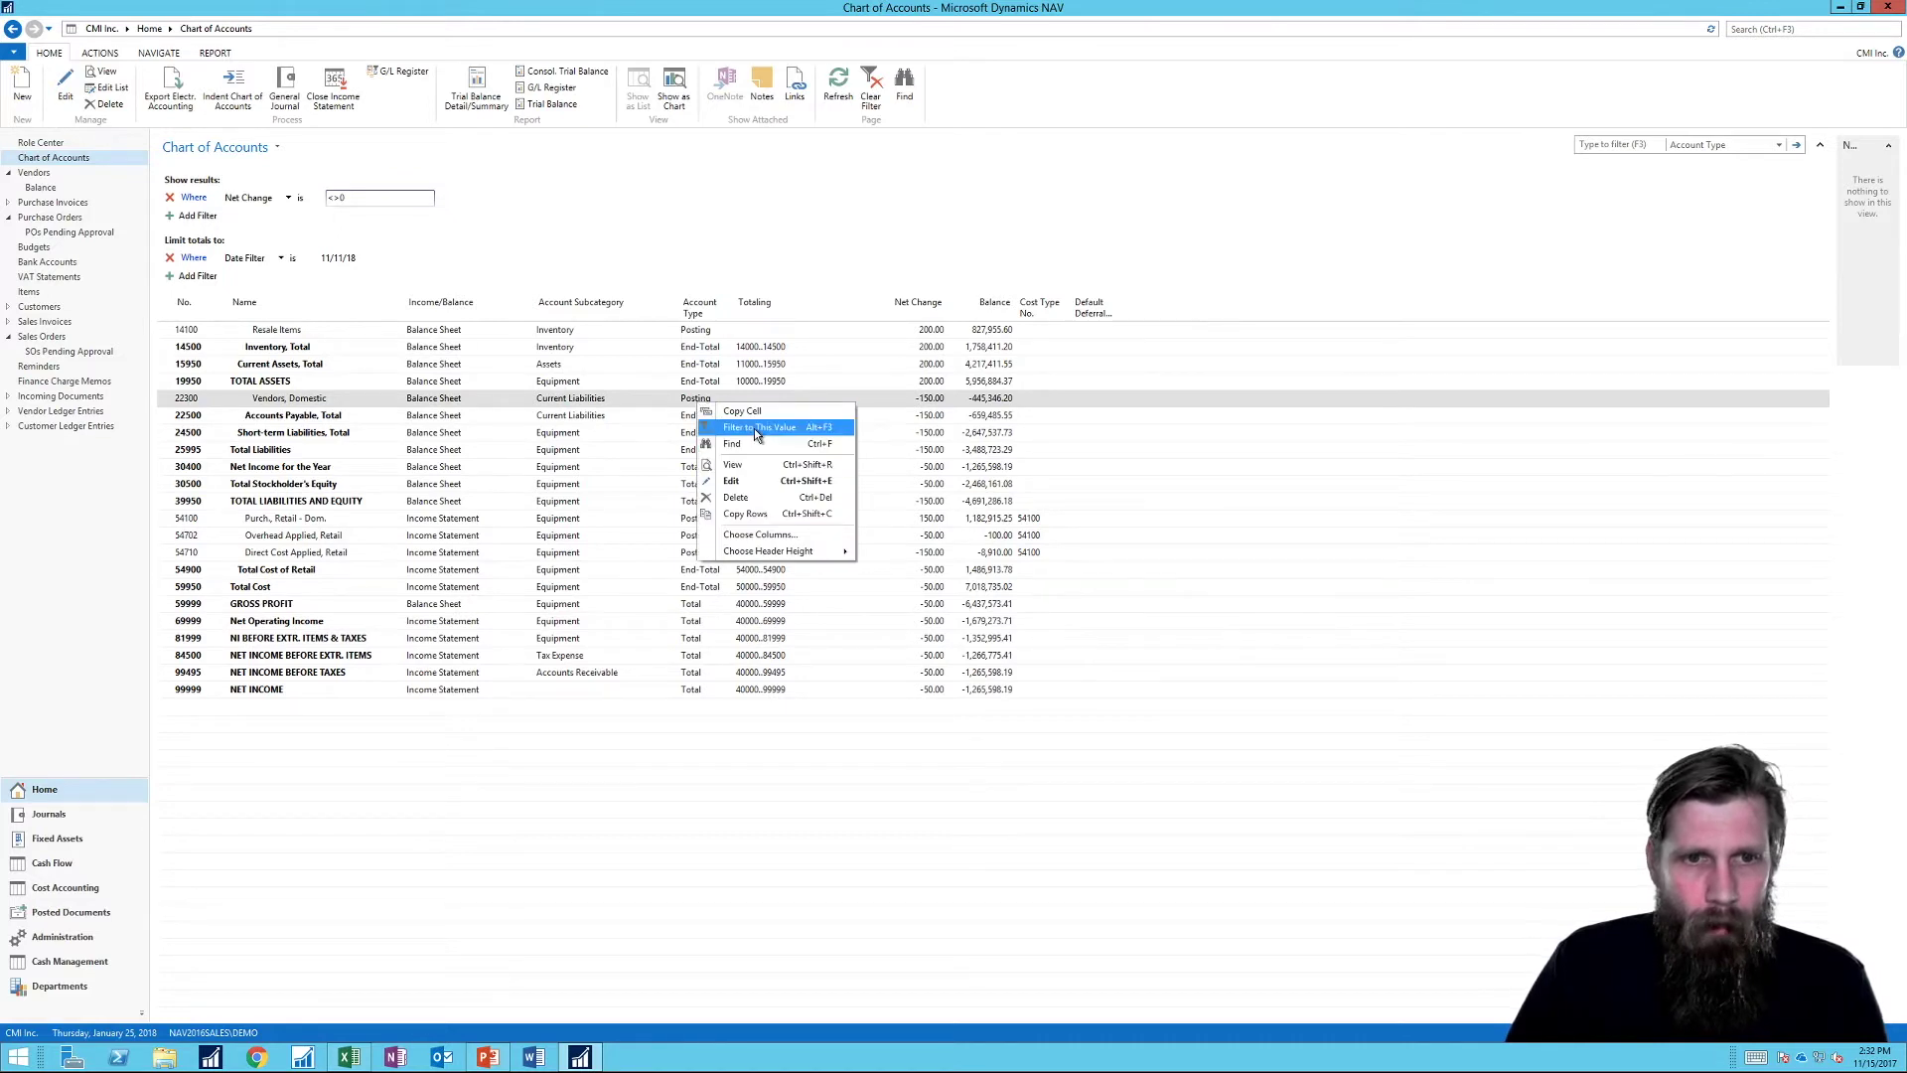
left_click(755, 427)
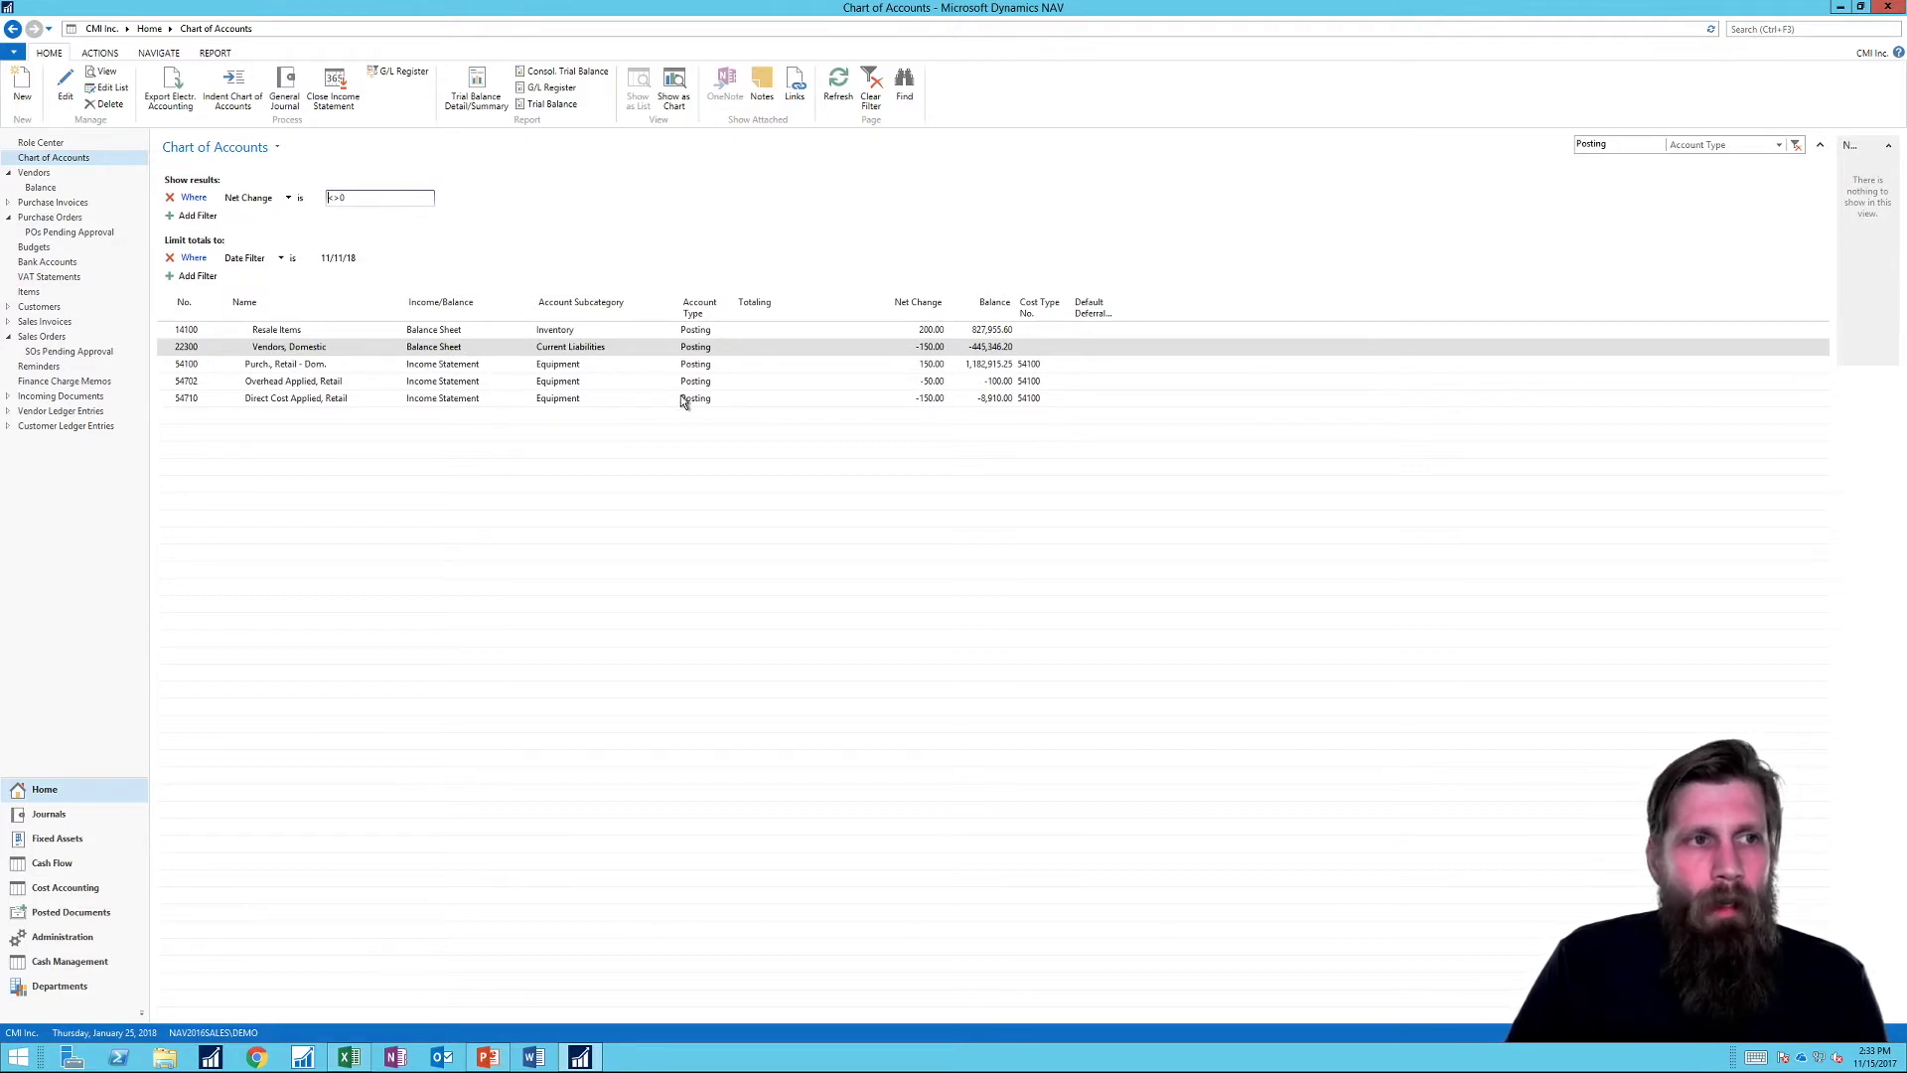
left_click(277, 149)
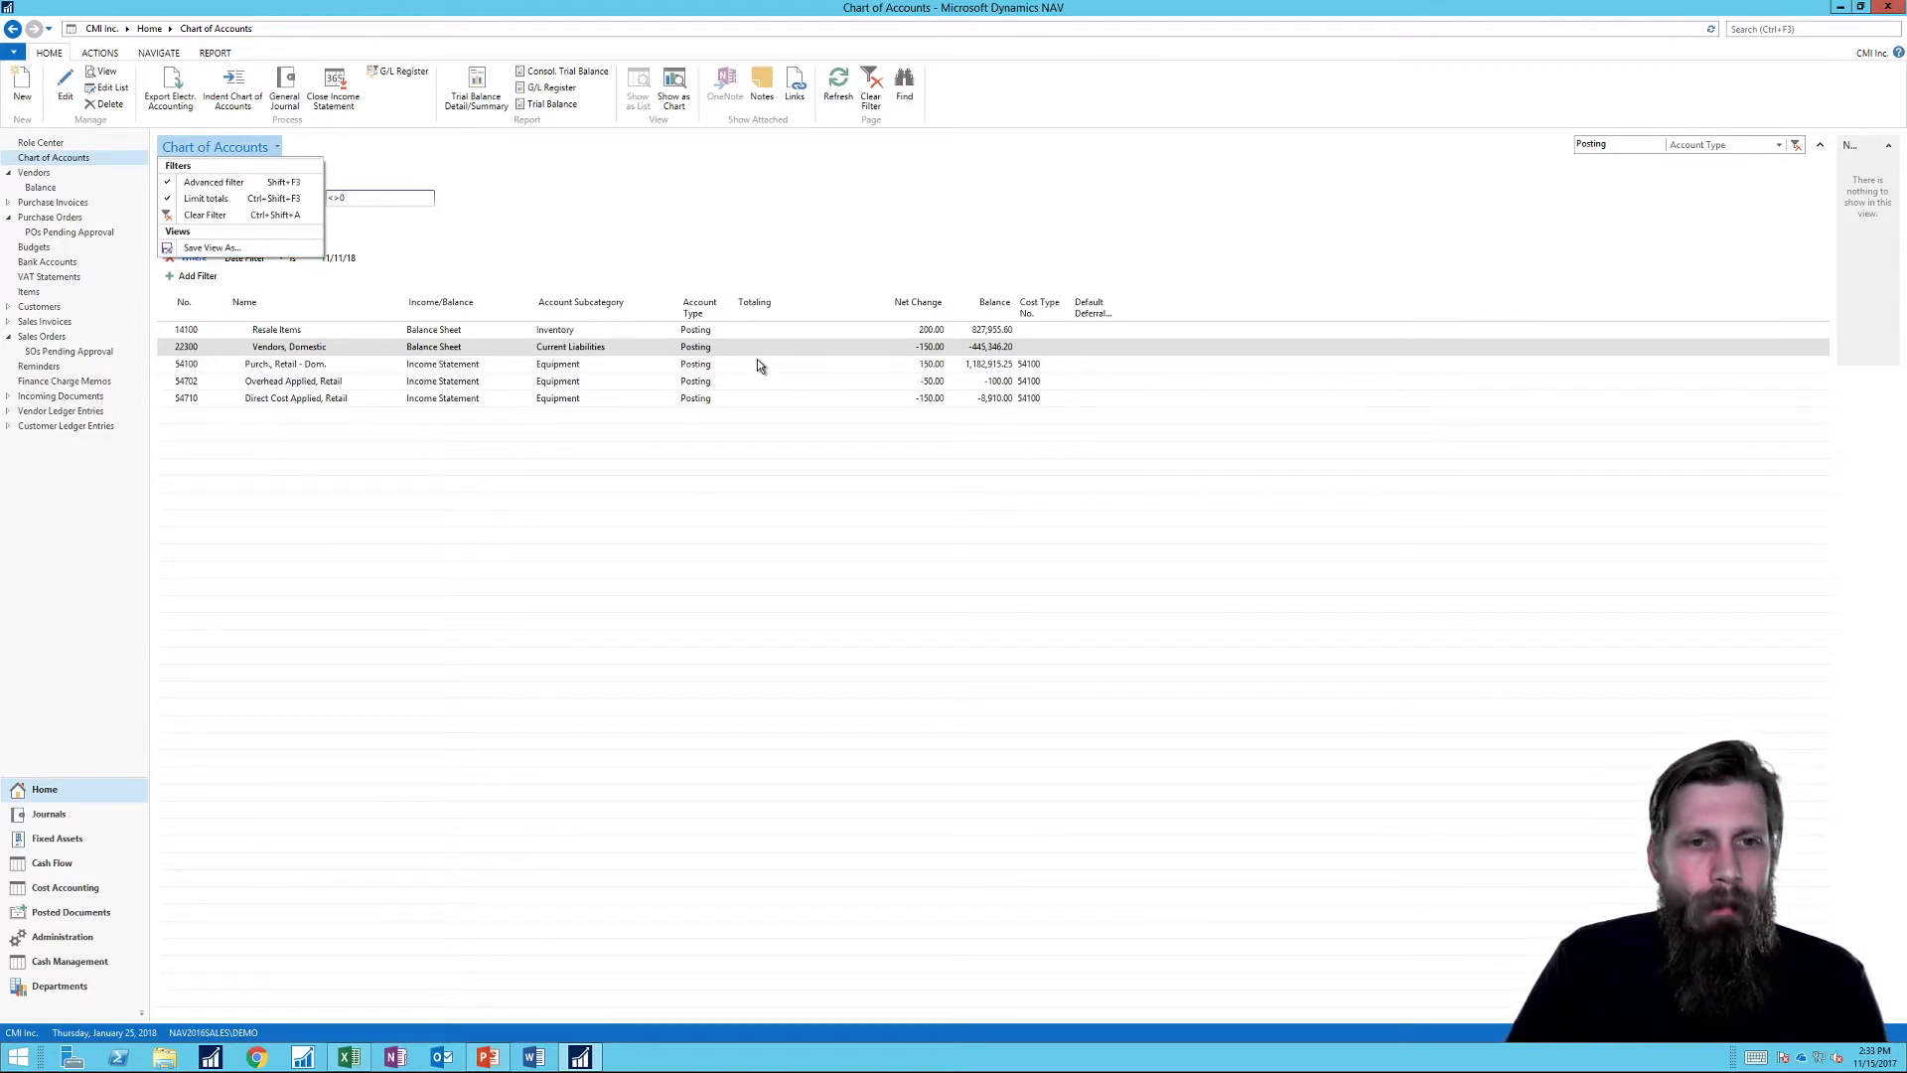
left_click(594, 381)
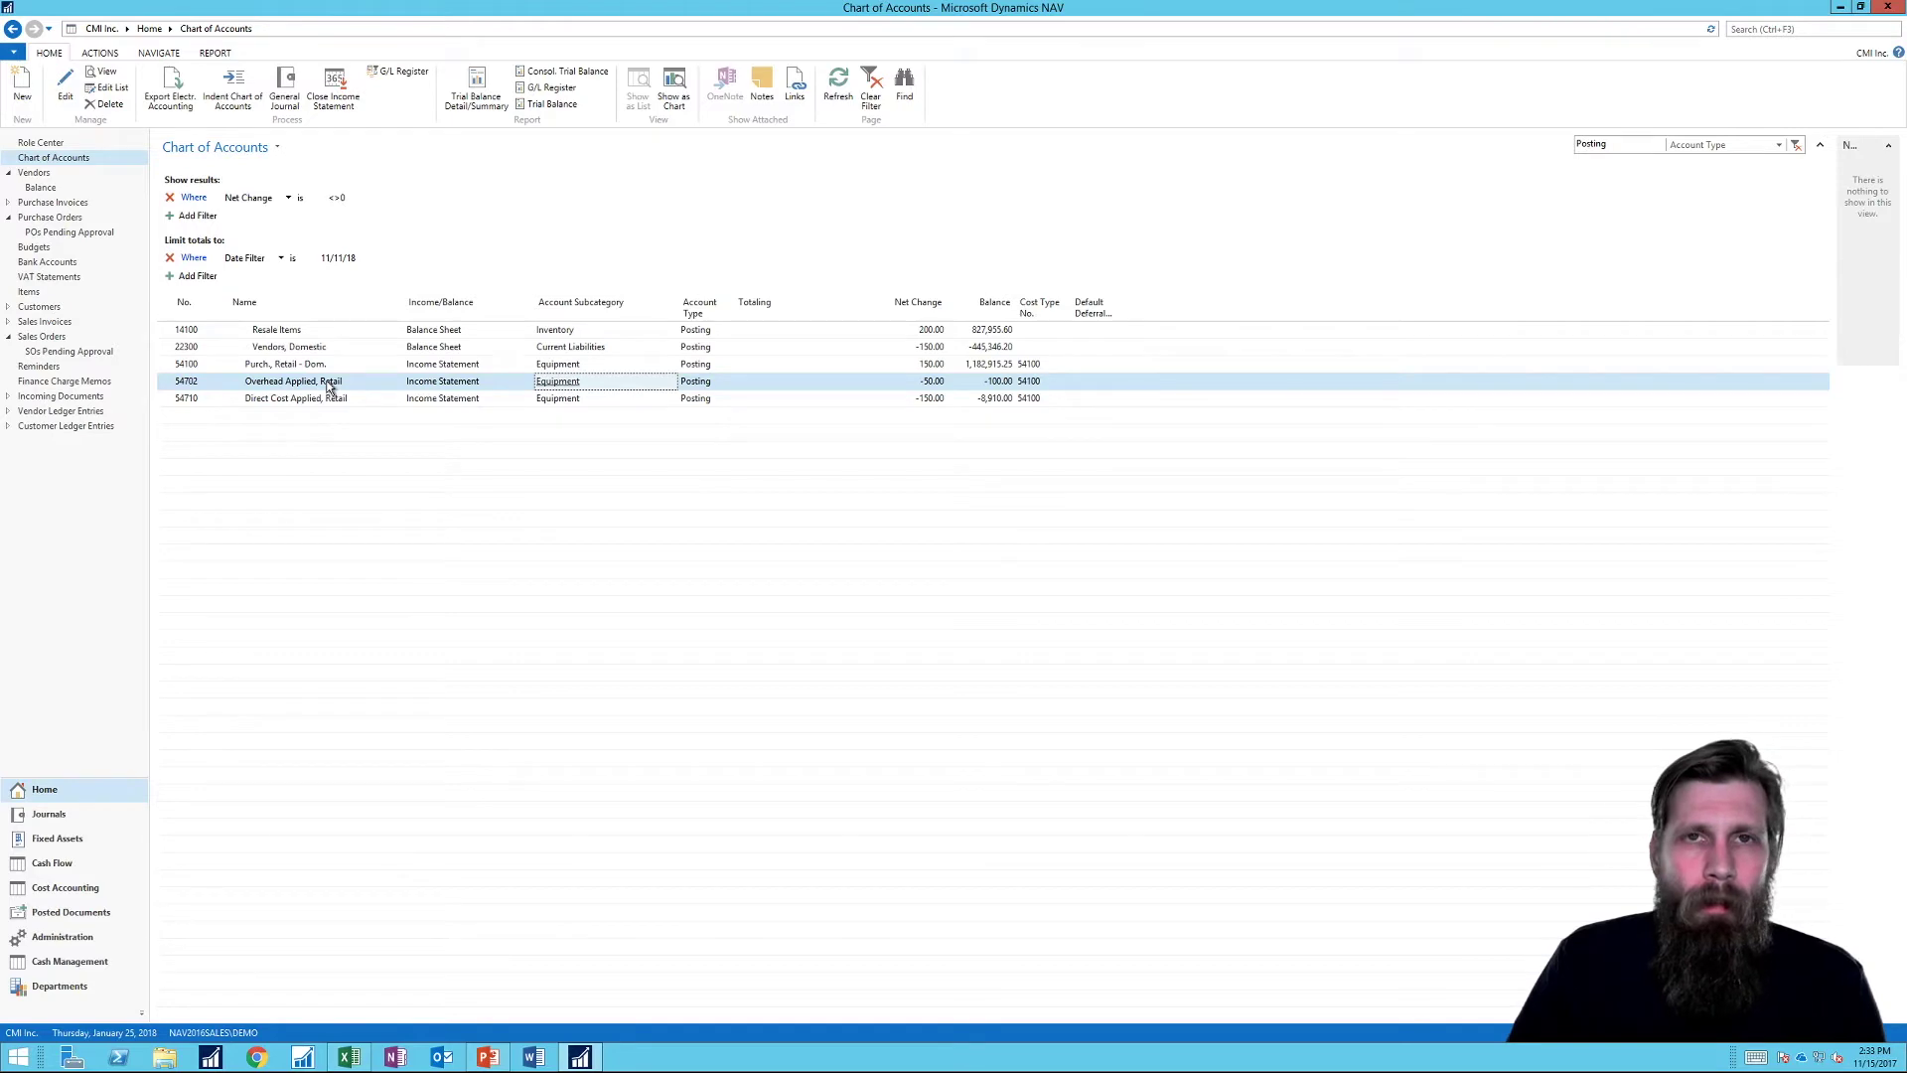
left_click(348, 1056)
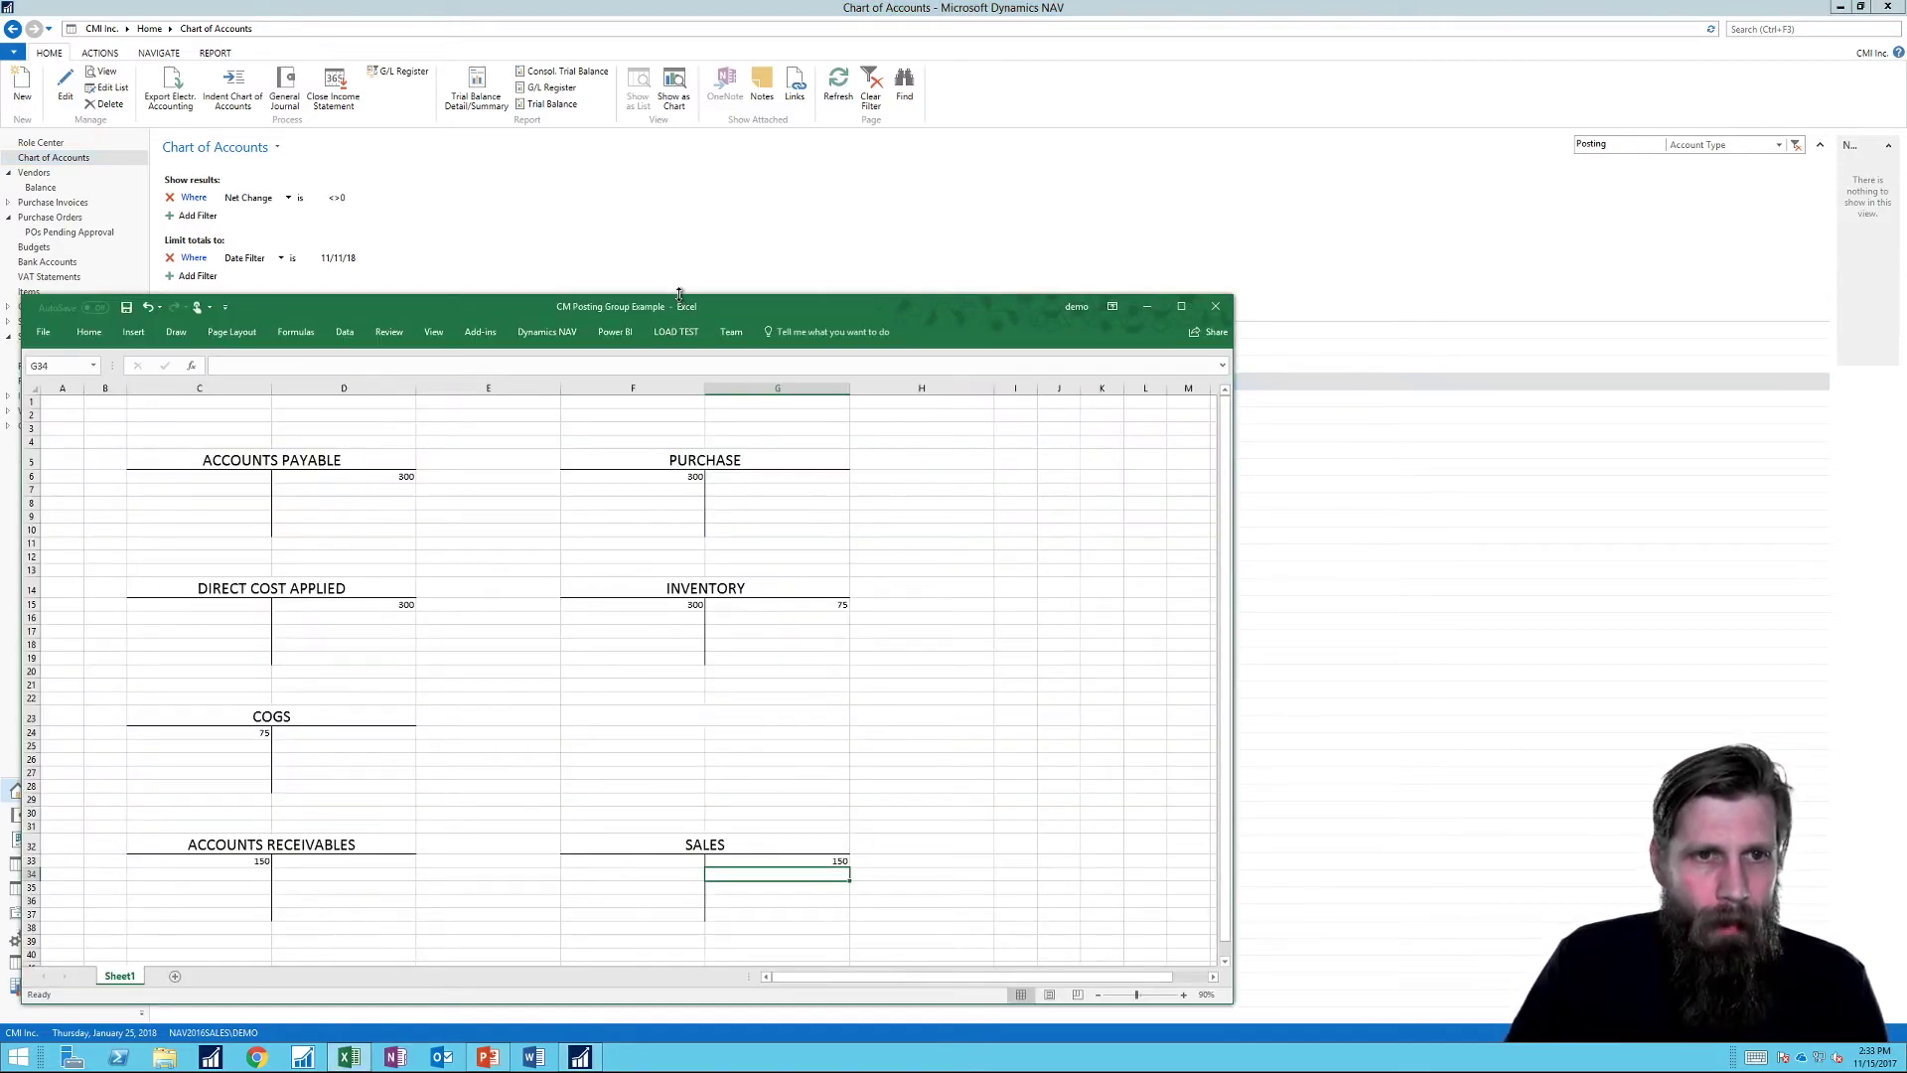
Step: Copy the COGS T-account to F23, clear its 75, and title it 'Overhead Applied'
left_click_drag(665, 201, 669, 139)
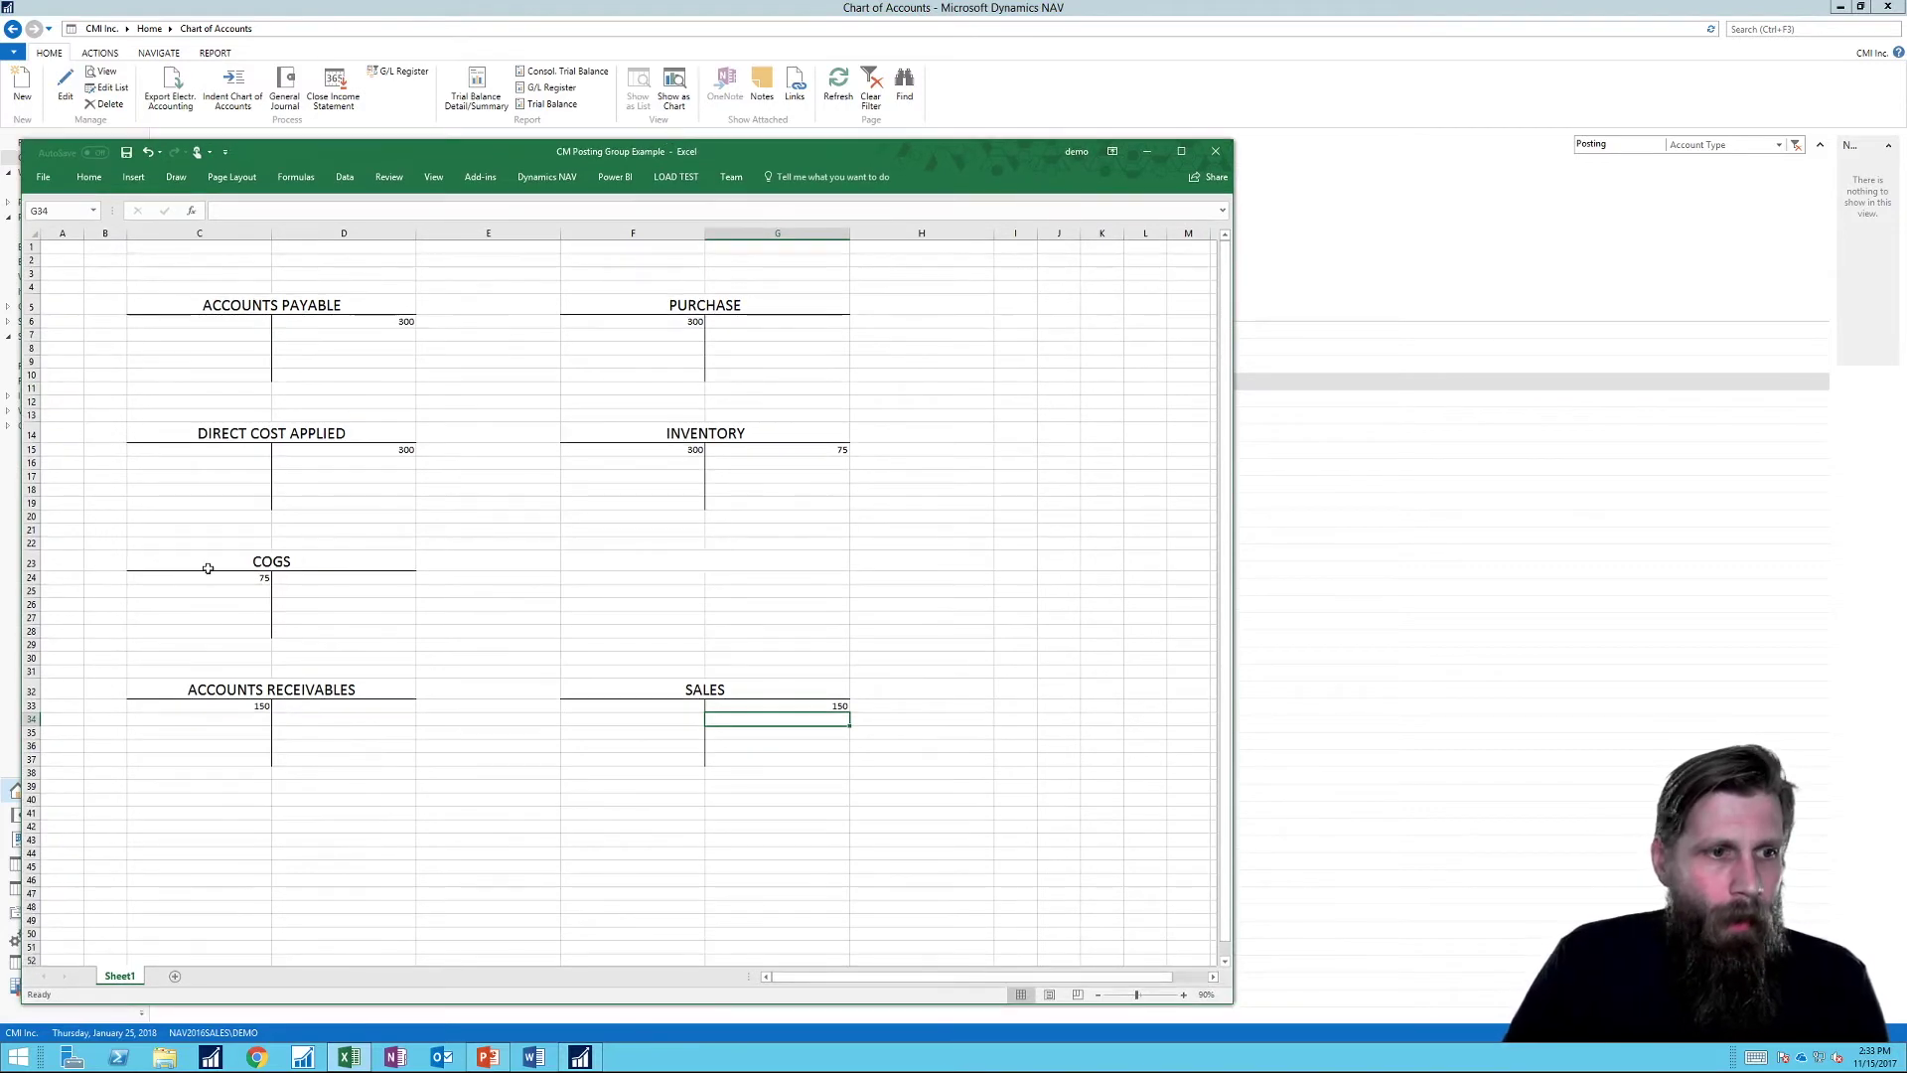
left_click_drag(217, 562, 308, 633)
key("ctrl+c")
left_click(677, 559)
key("ctrl+v")
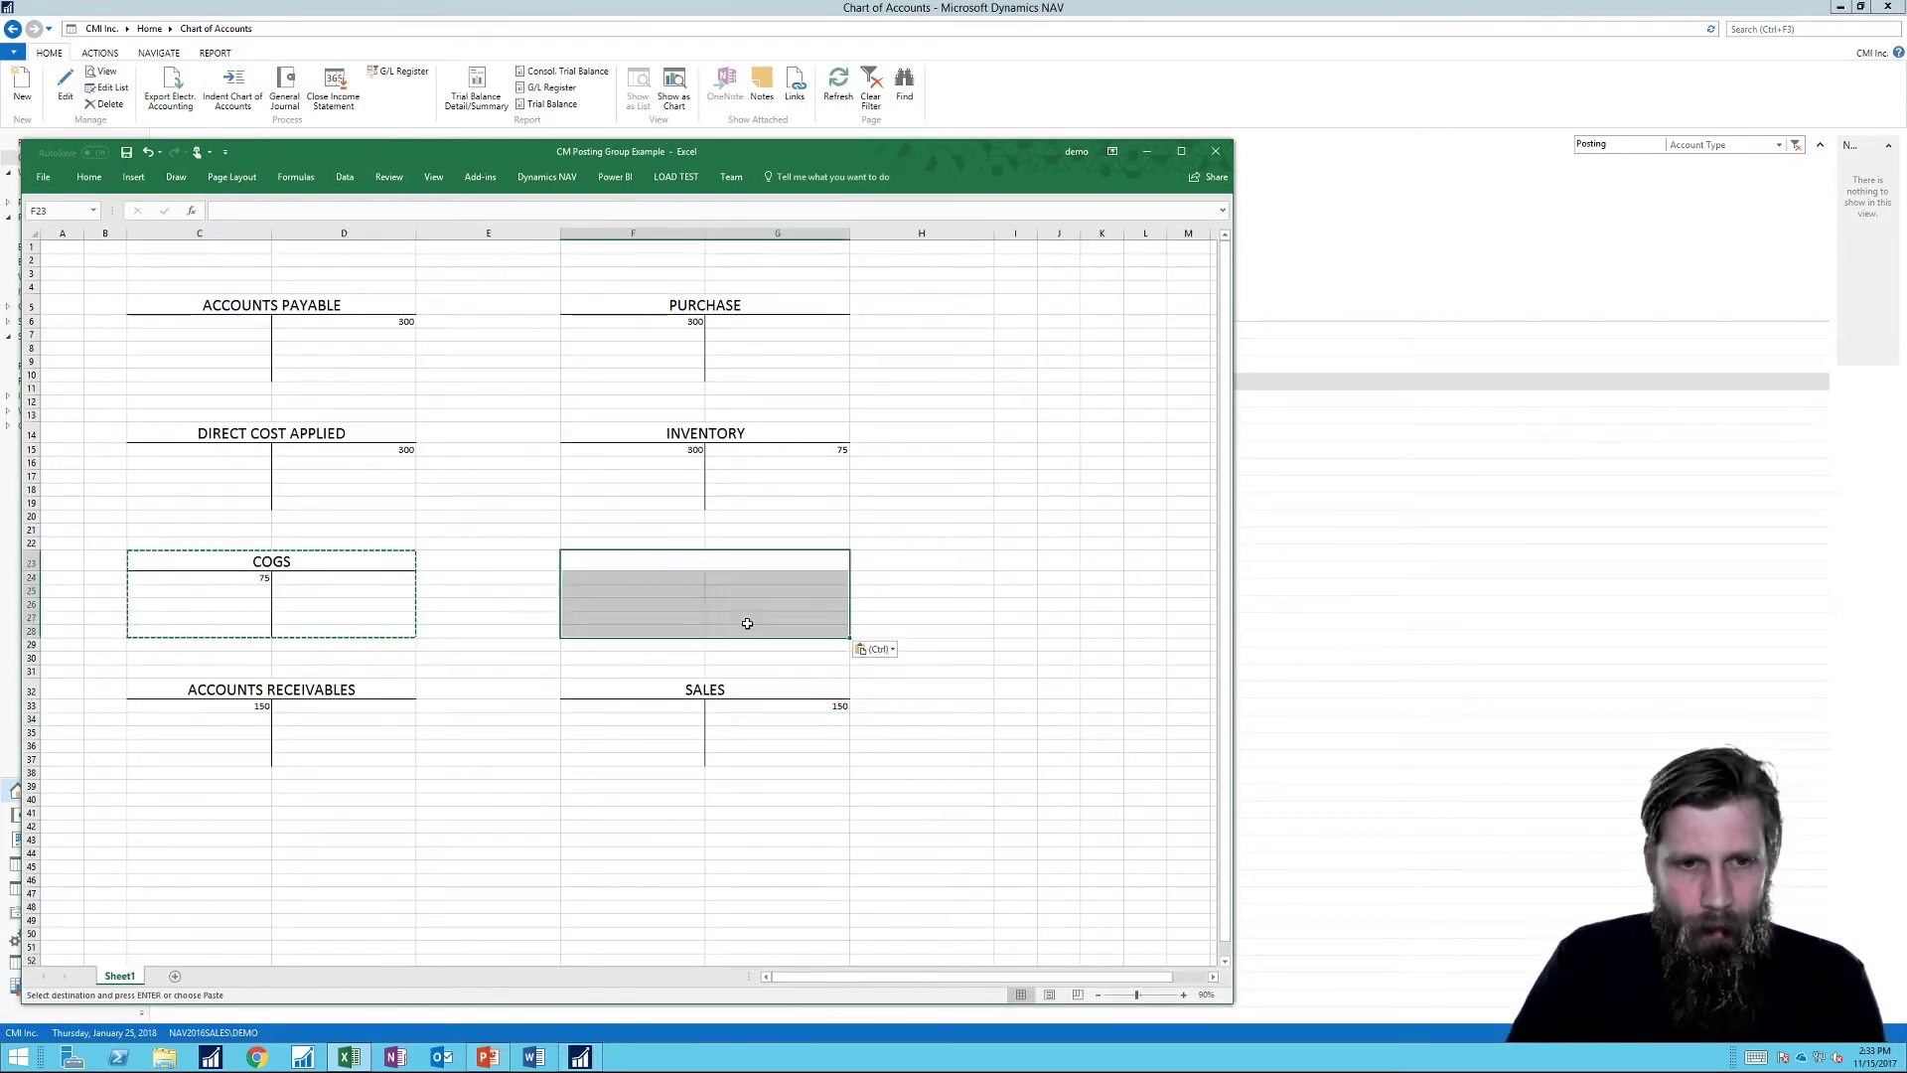
key("Down")
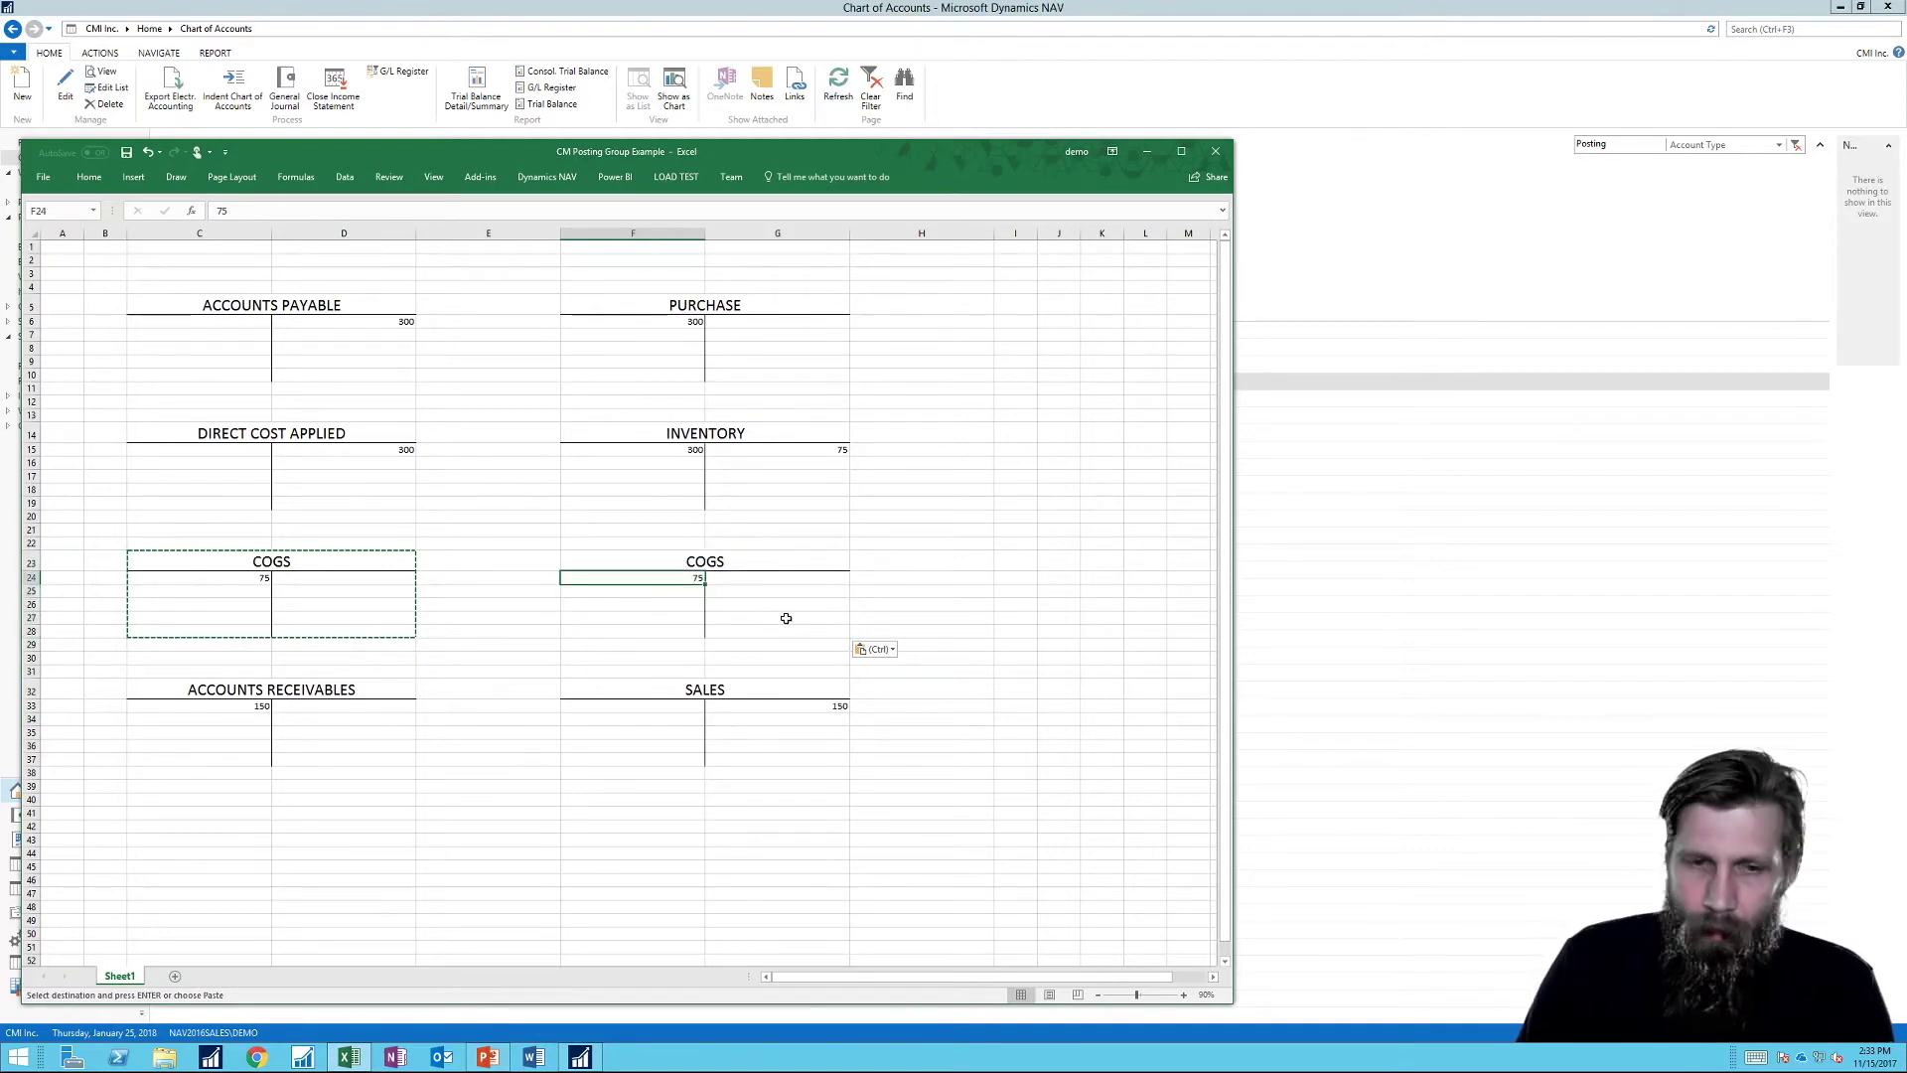
key("Delete")
key("Up")
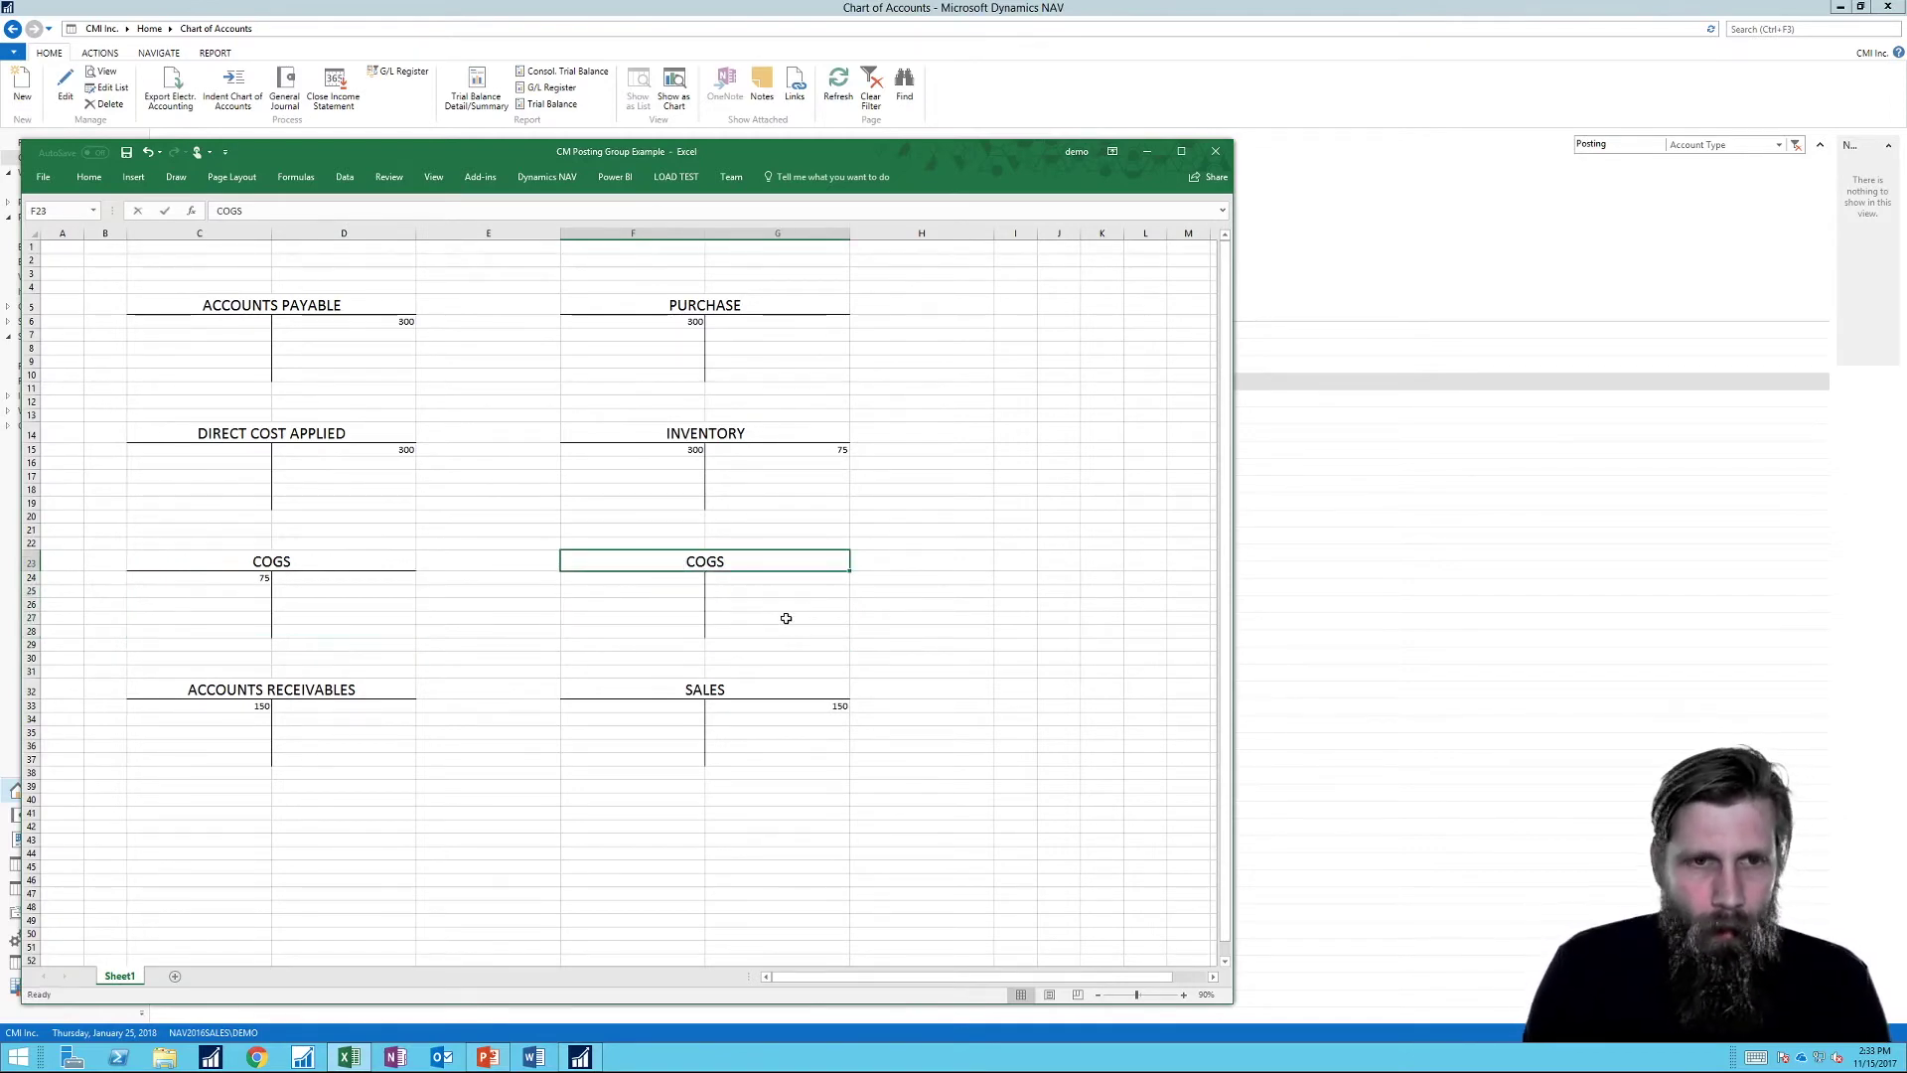
type("Overhead ")
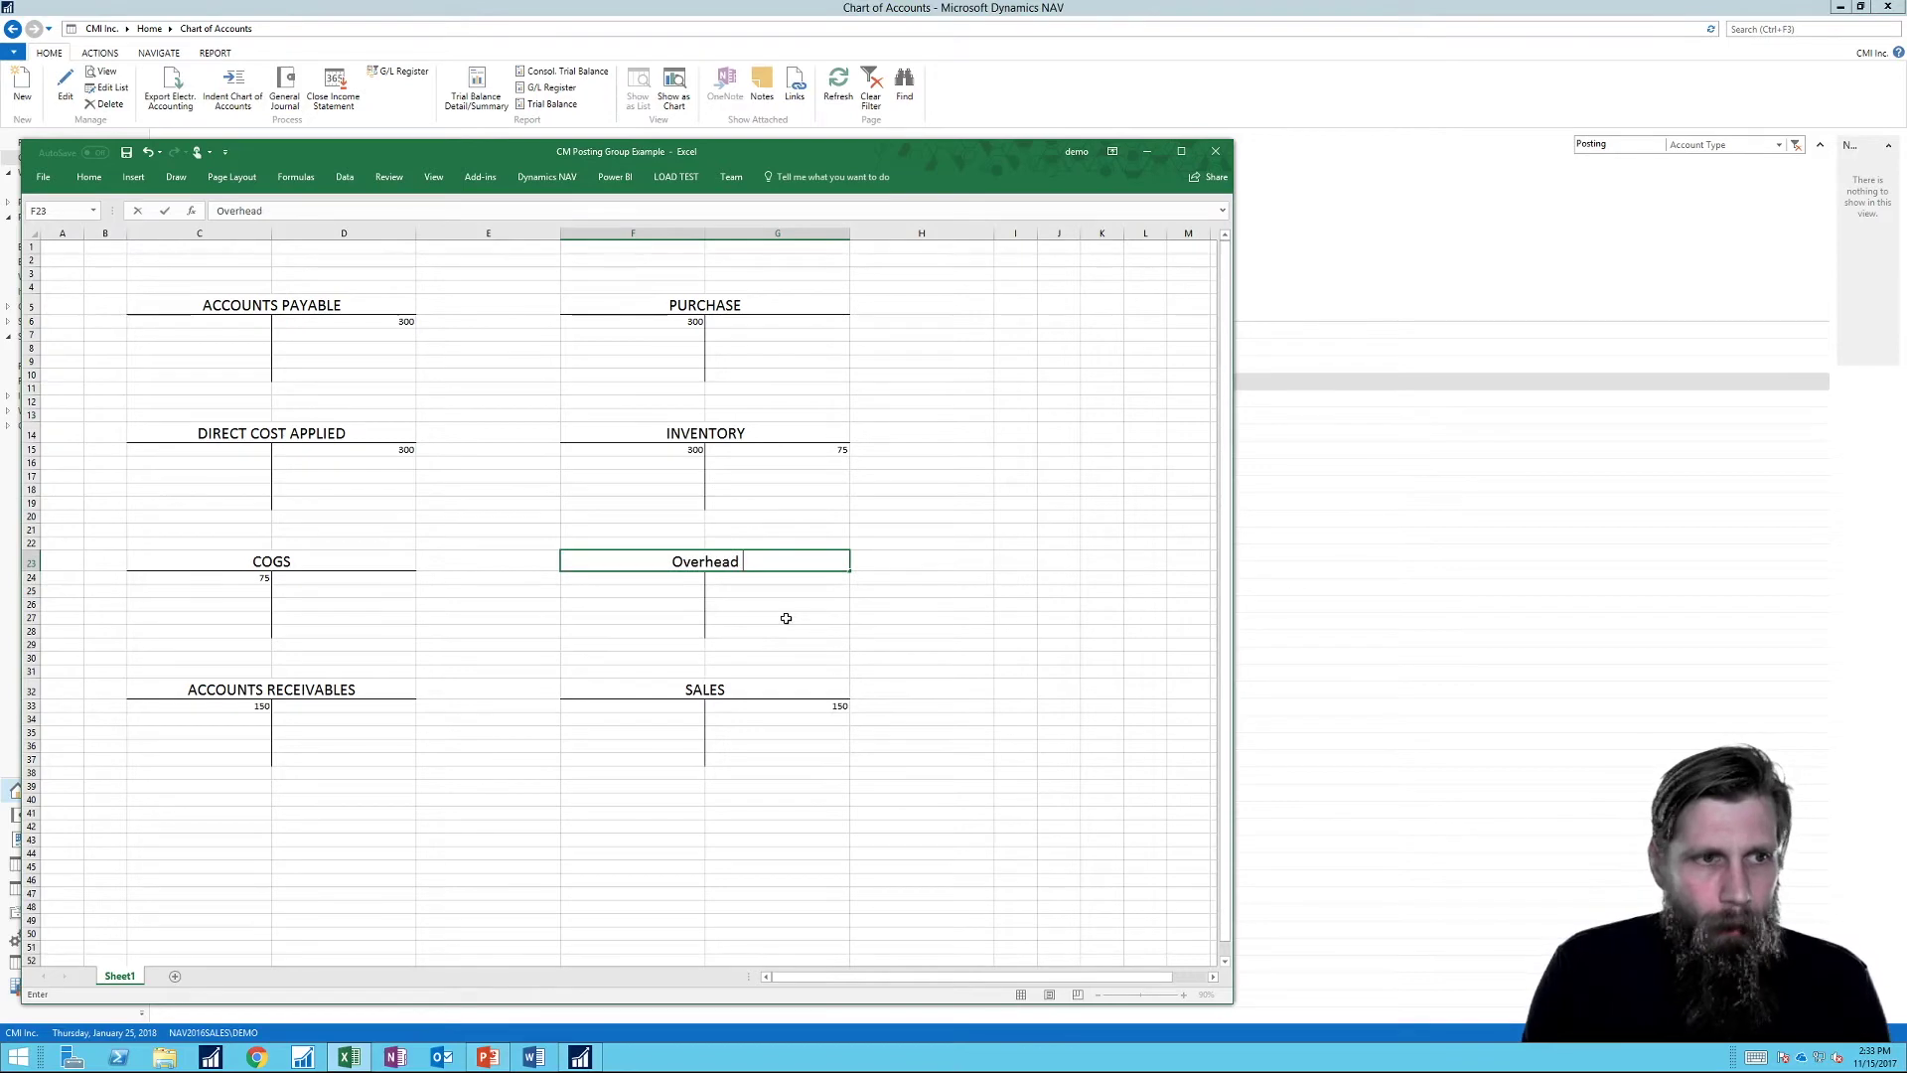
type("Applied")
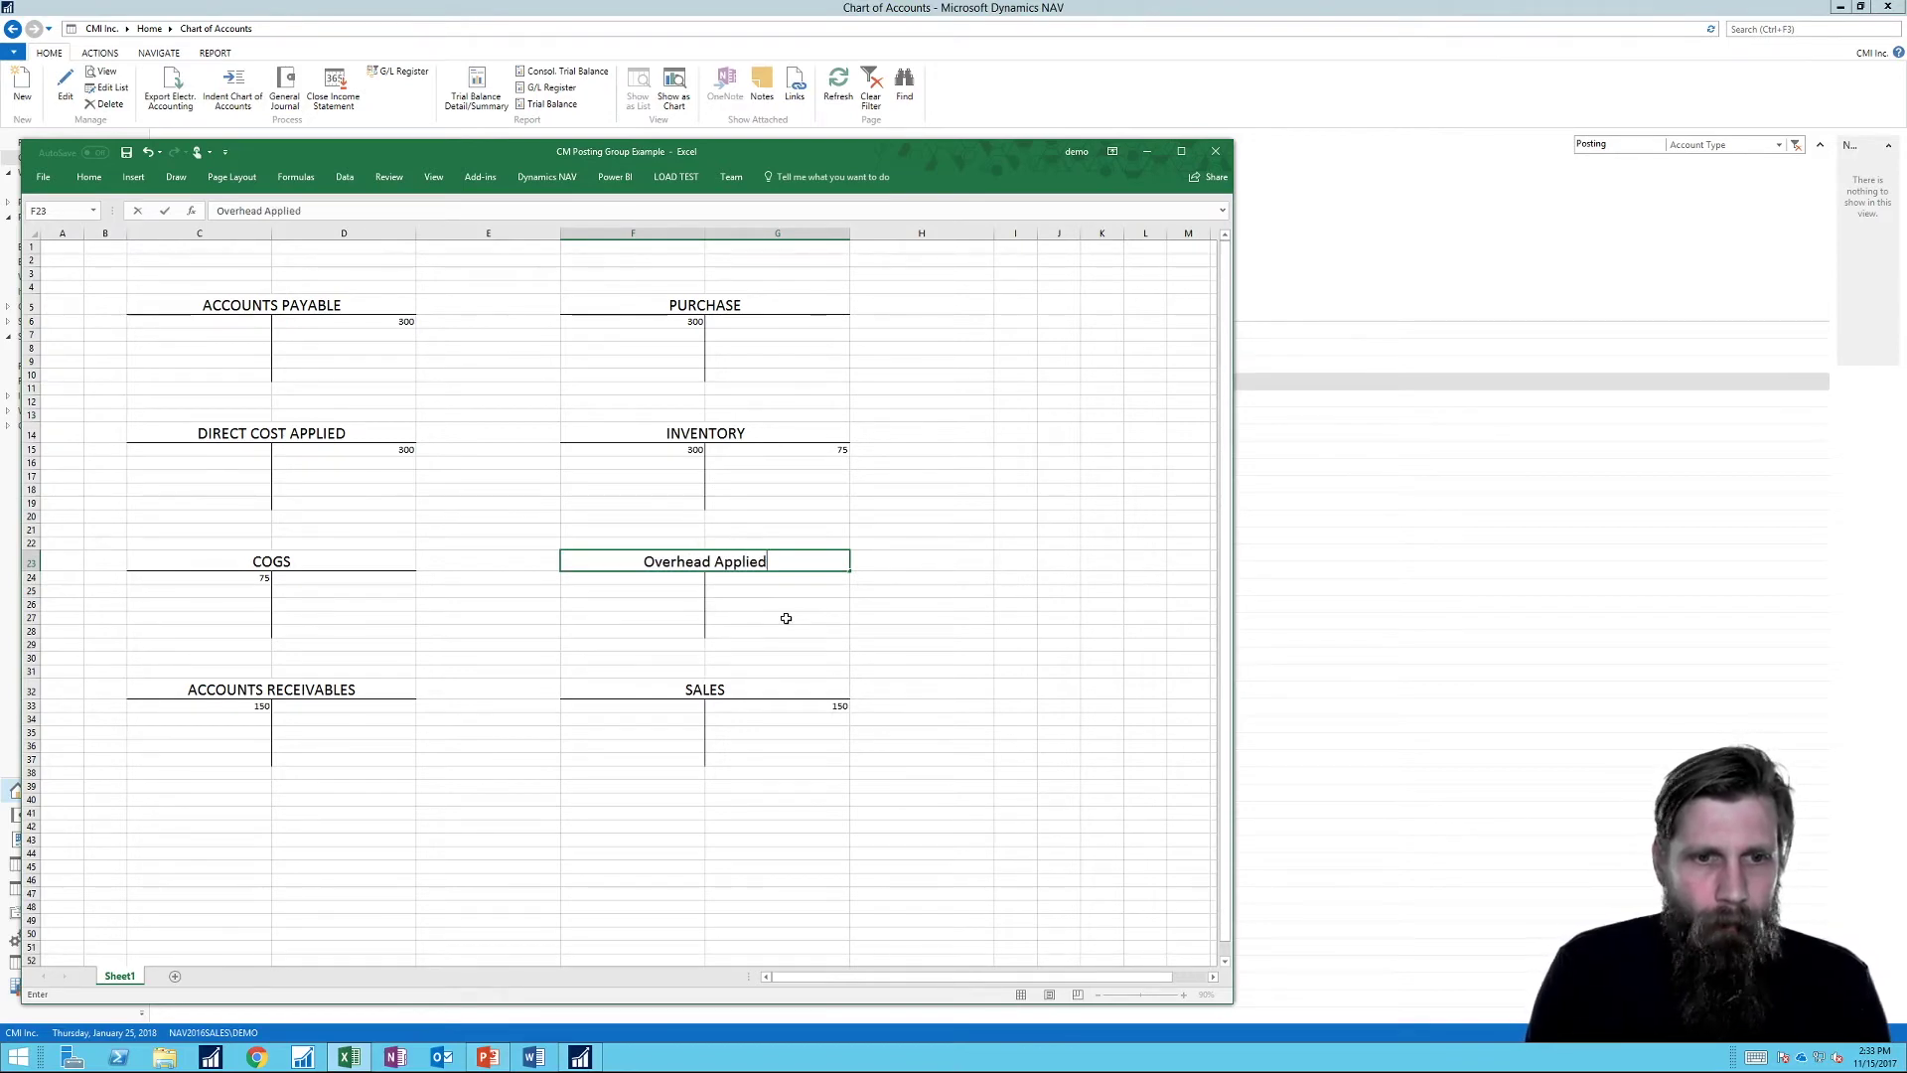
key("Left")
key("Left")
key("Left")
key("Left")
key("Right")
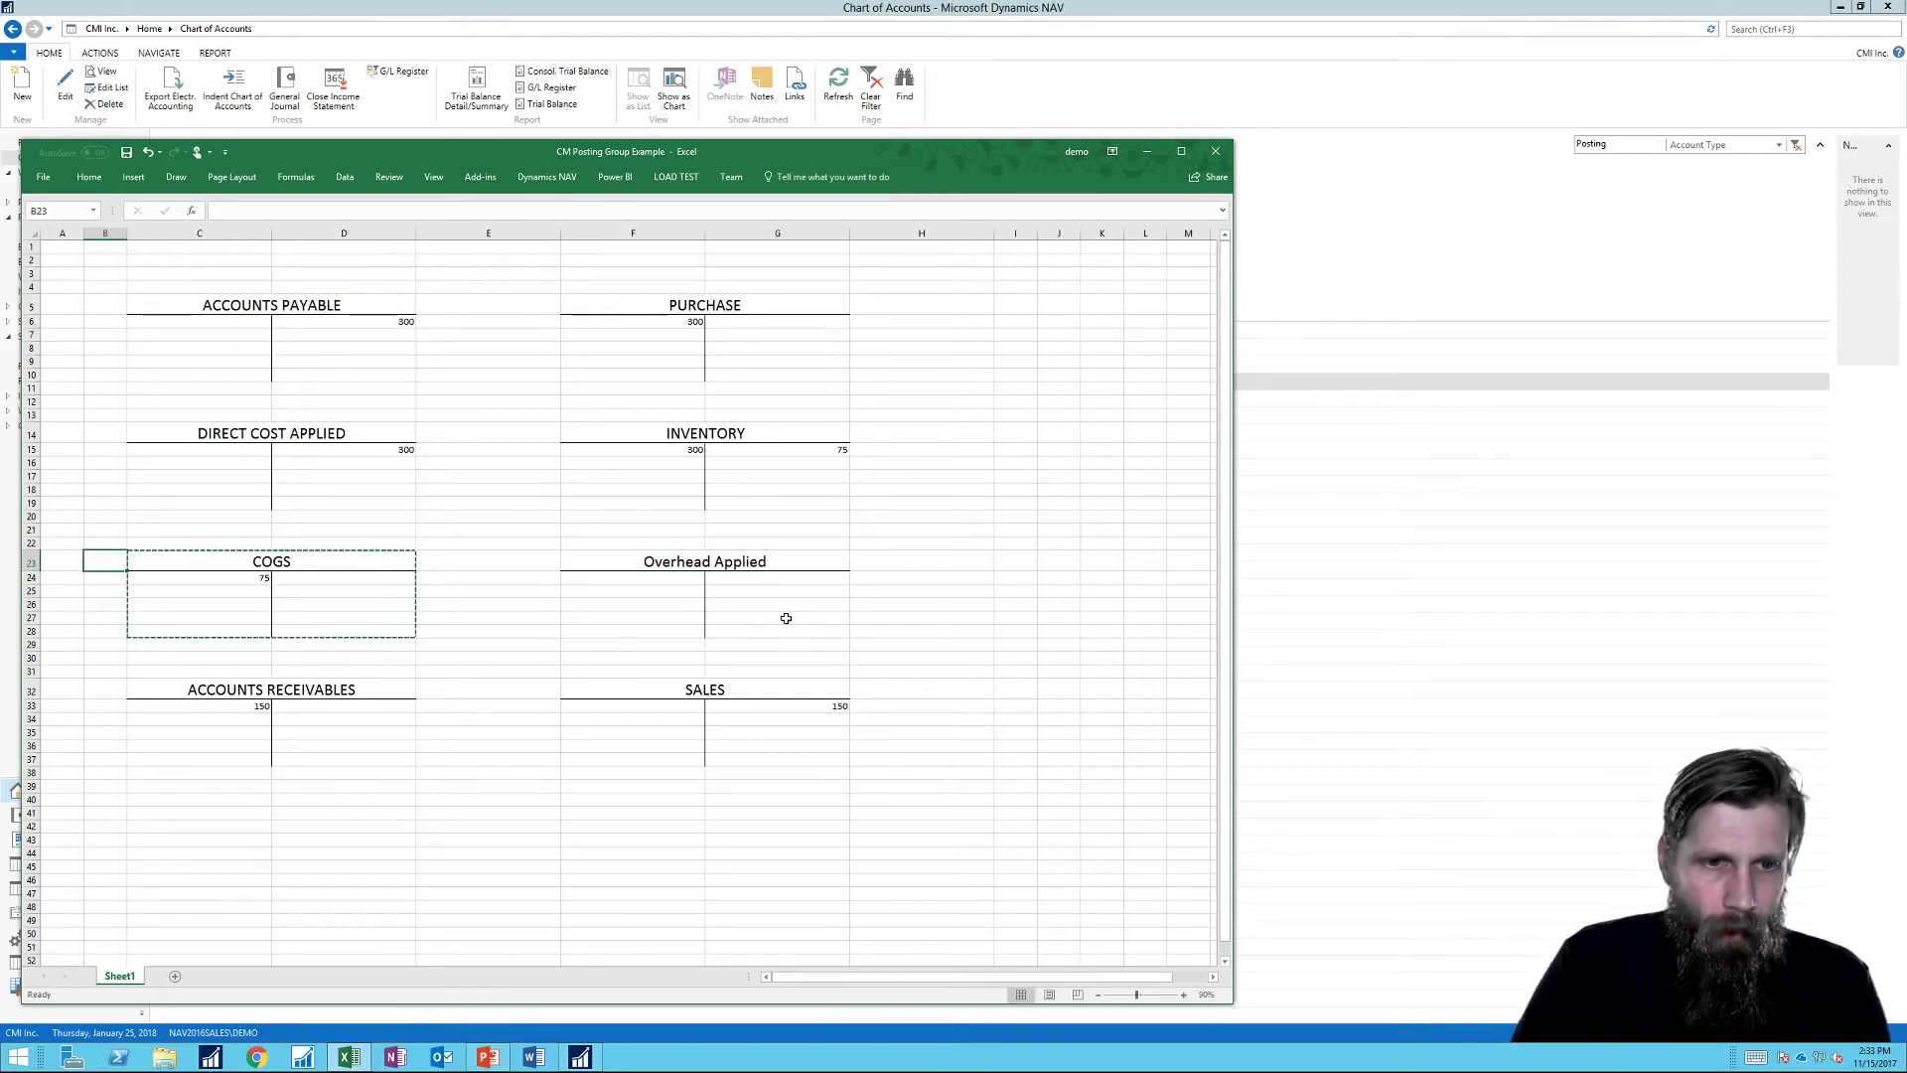
Step: Rename the F23 T-account heading to 'Overhead Cost Applied'
left_click(723, 561)
key("Escape")
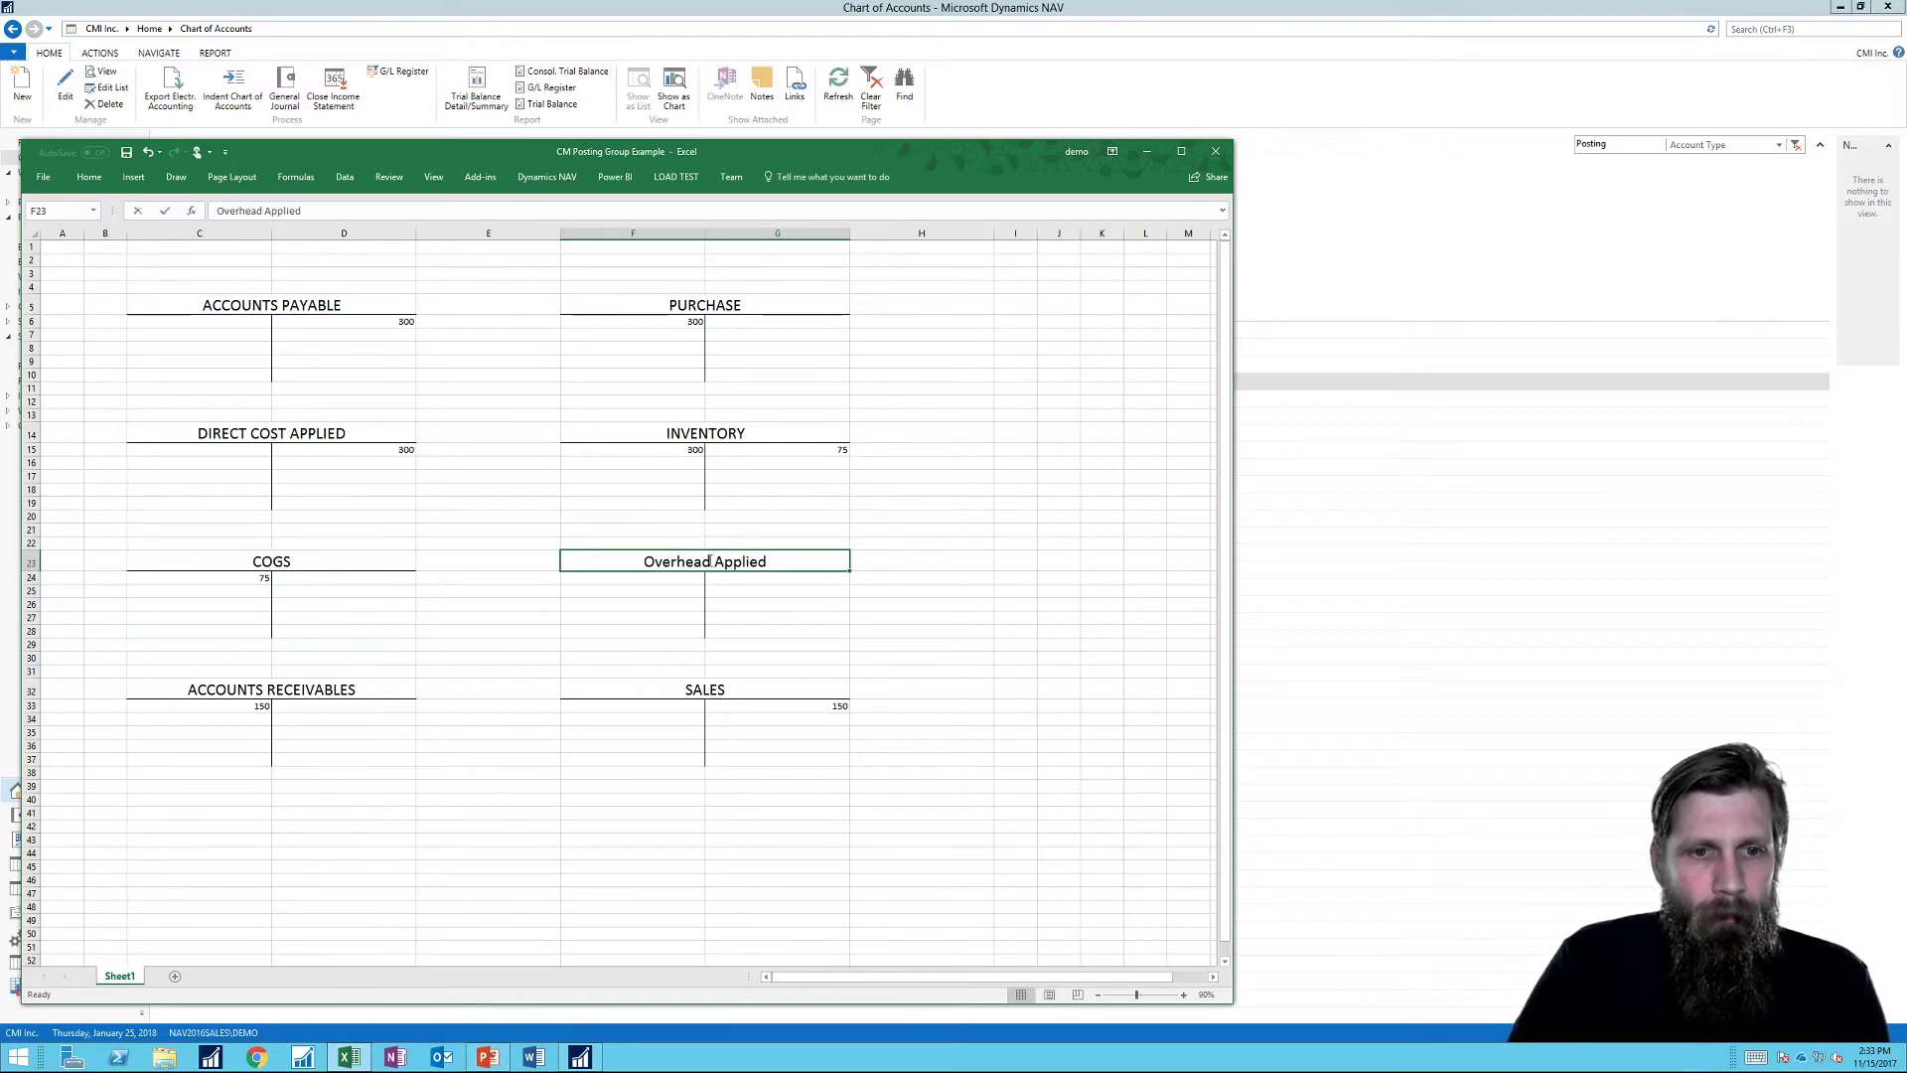
double_click(710, 561)
type("Cost")
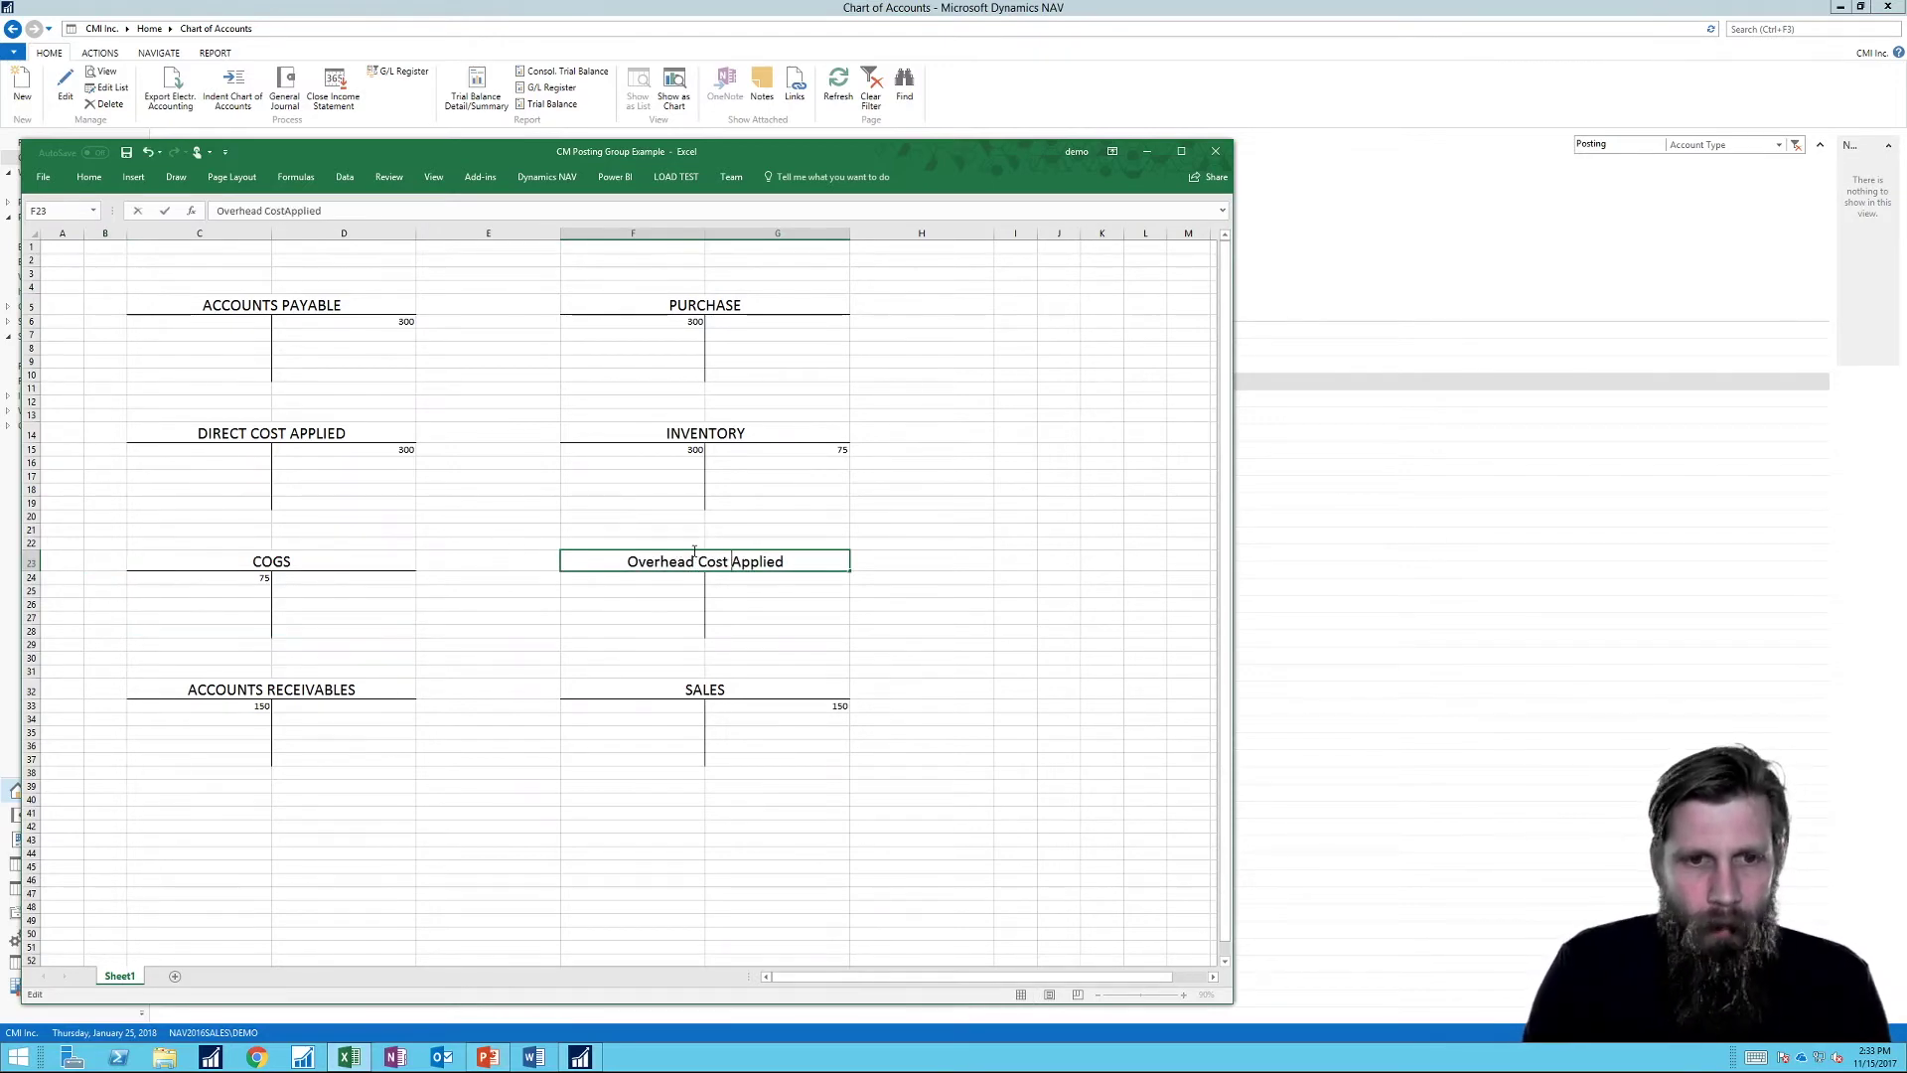
left_click(678, 608)
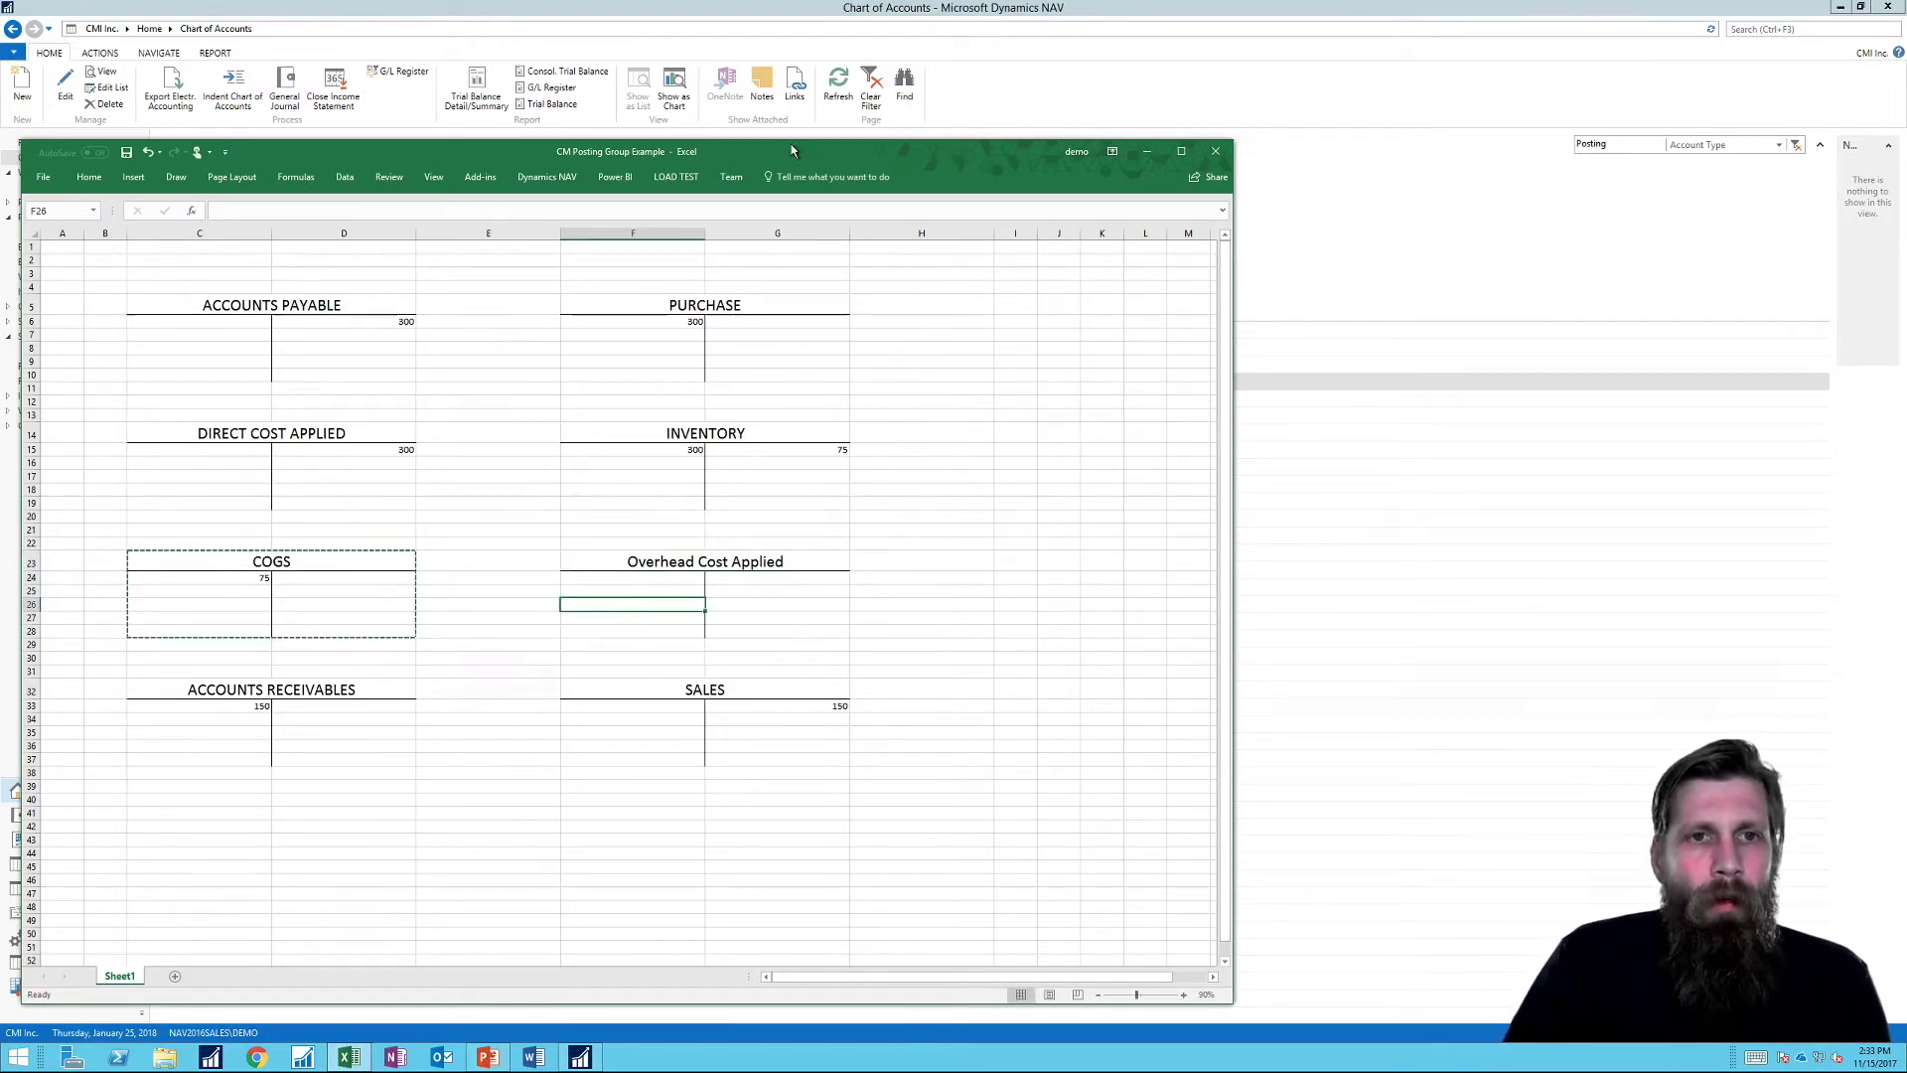
Step: Shrink the Excel window, zoom the sheet to 80%, and position it beside the NAV account list
left_click_drag(791, 139, 785, 384)
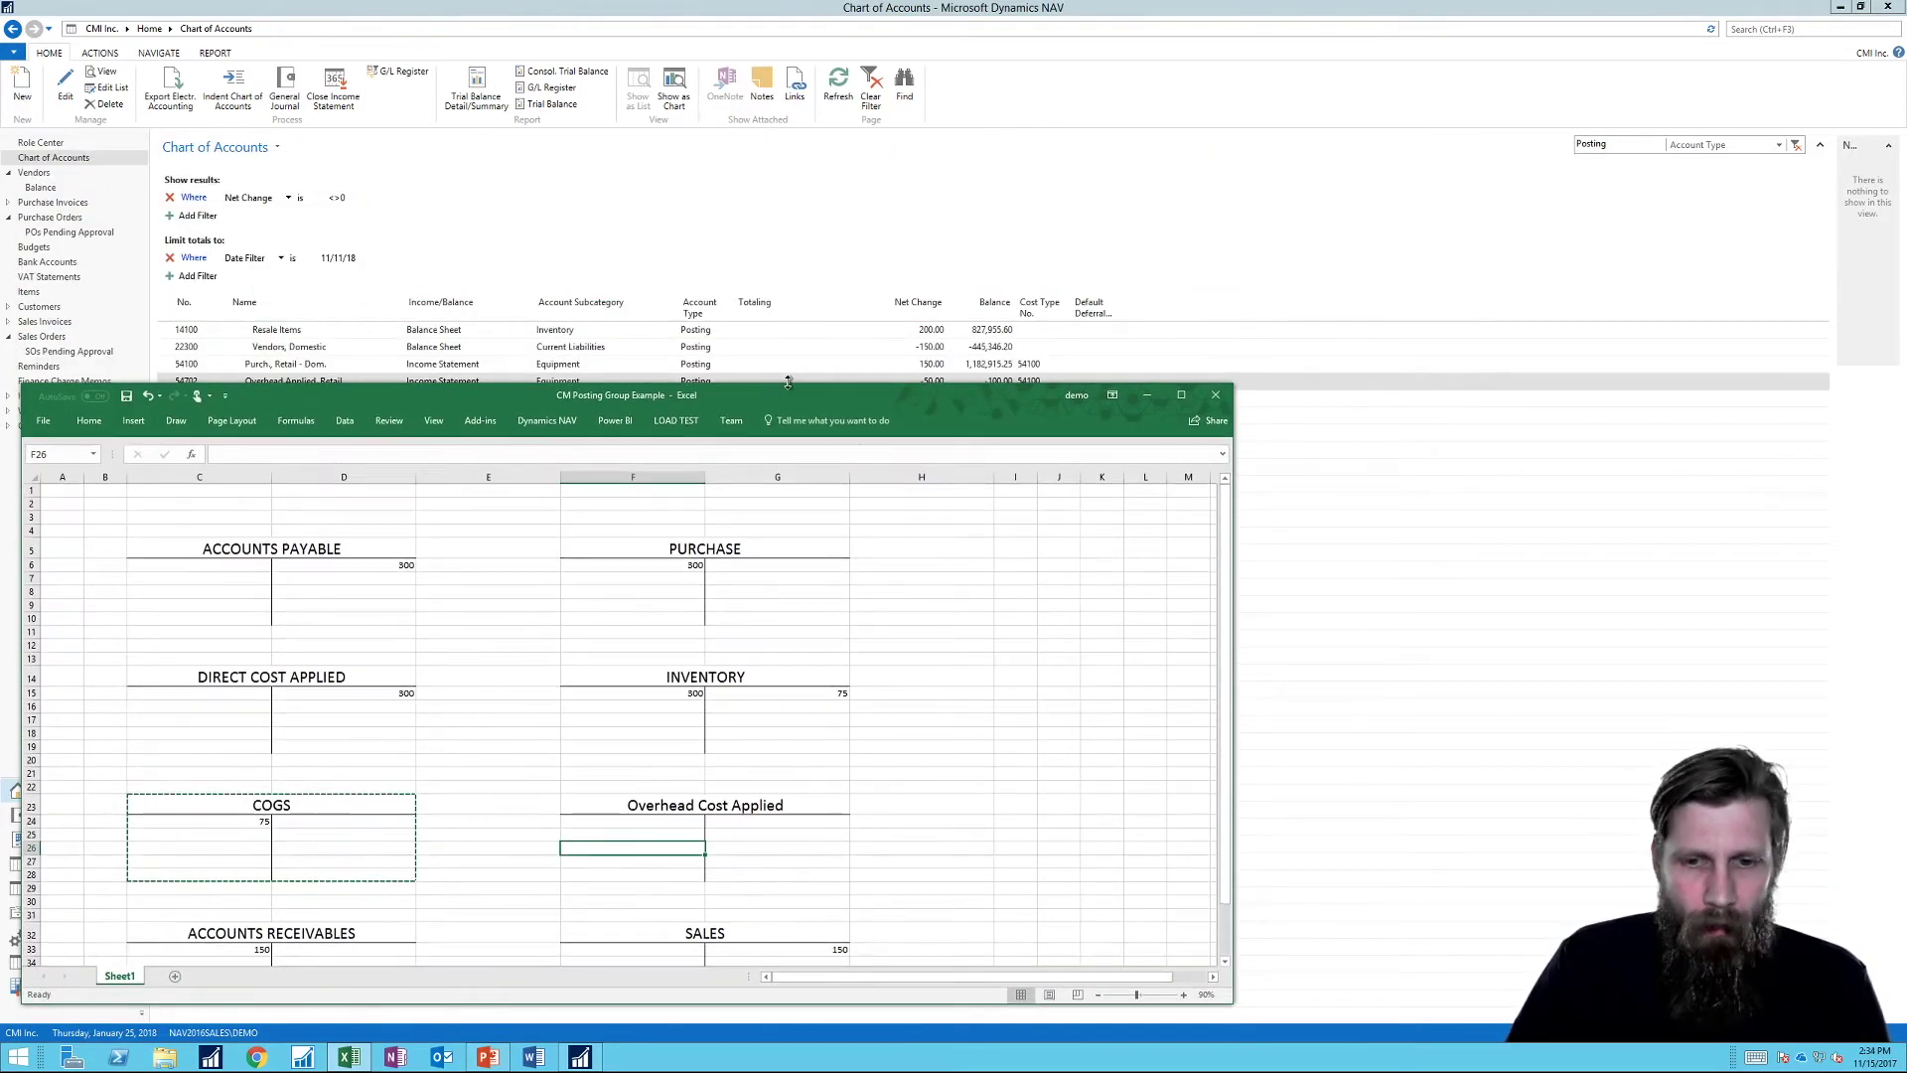
left_click(1096, 997)
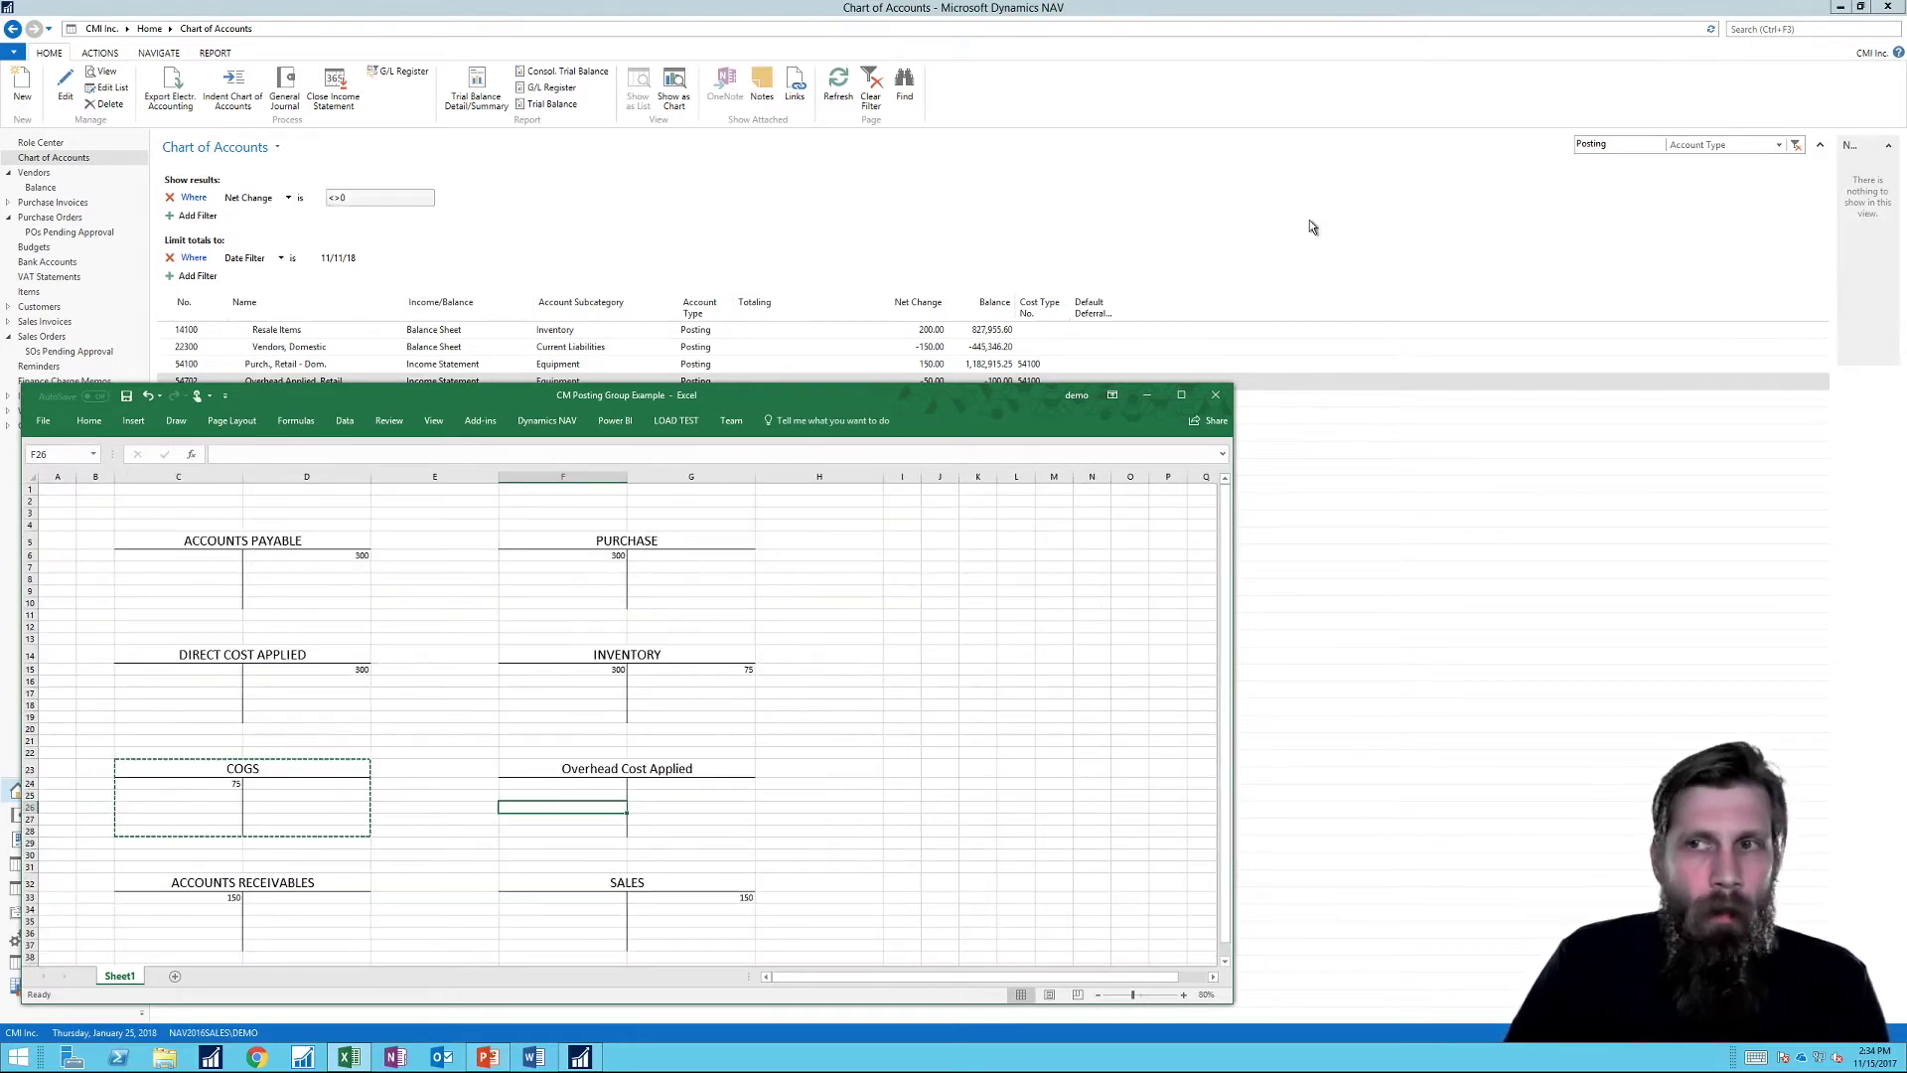
left_click(1819, 145)
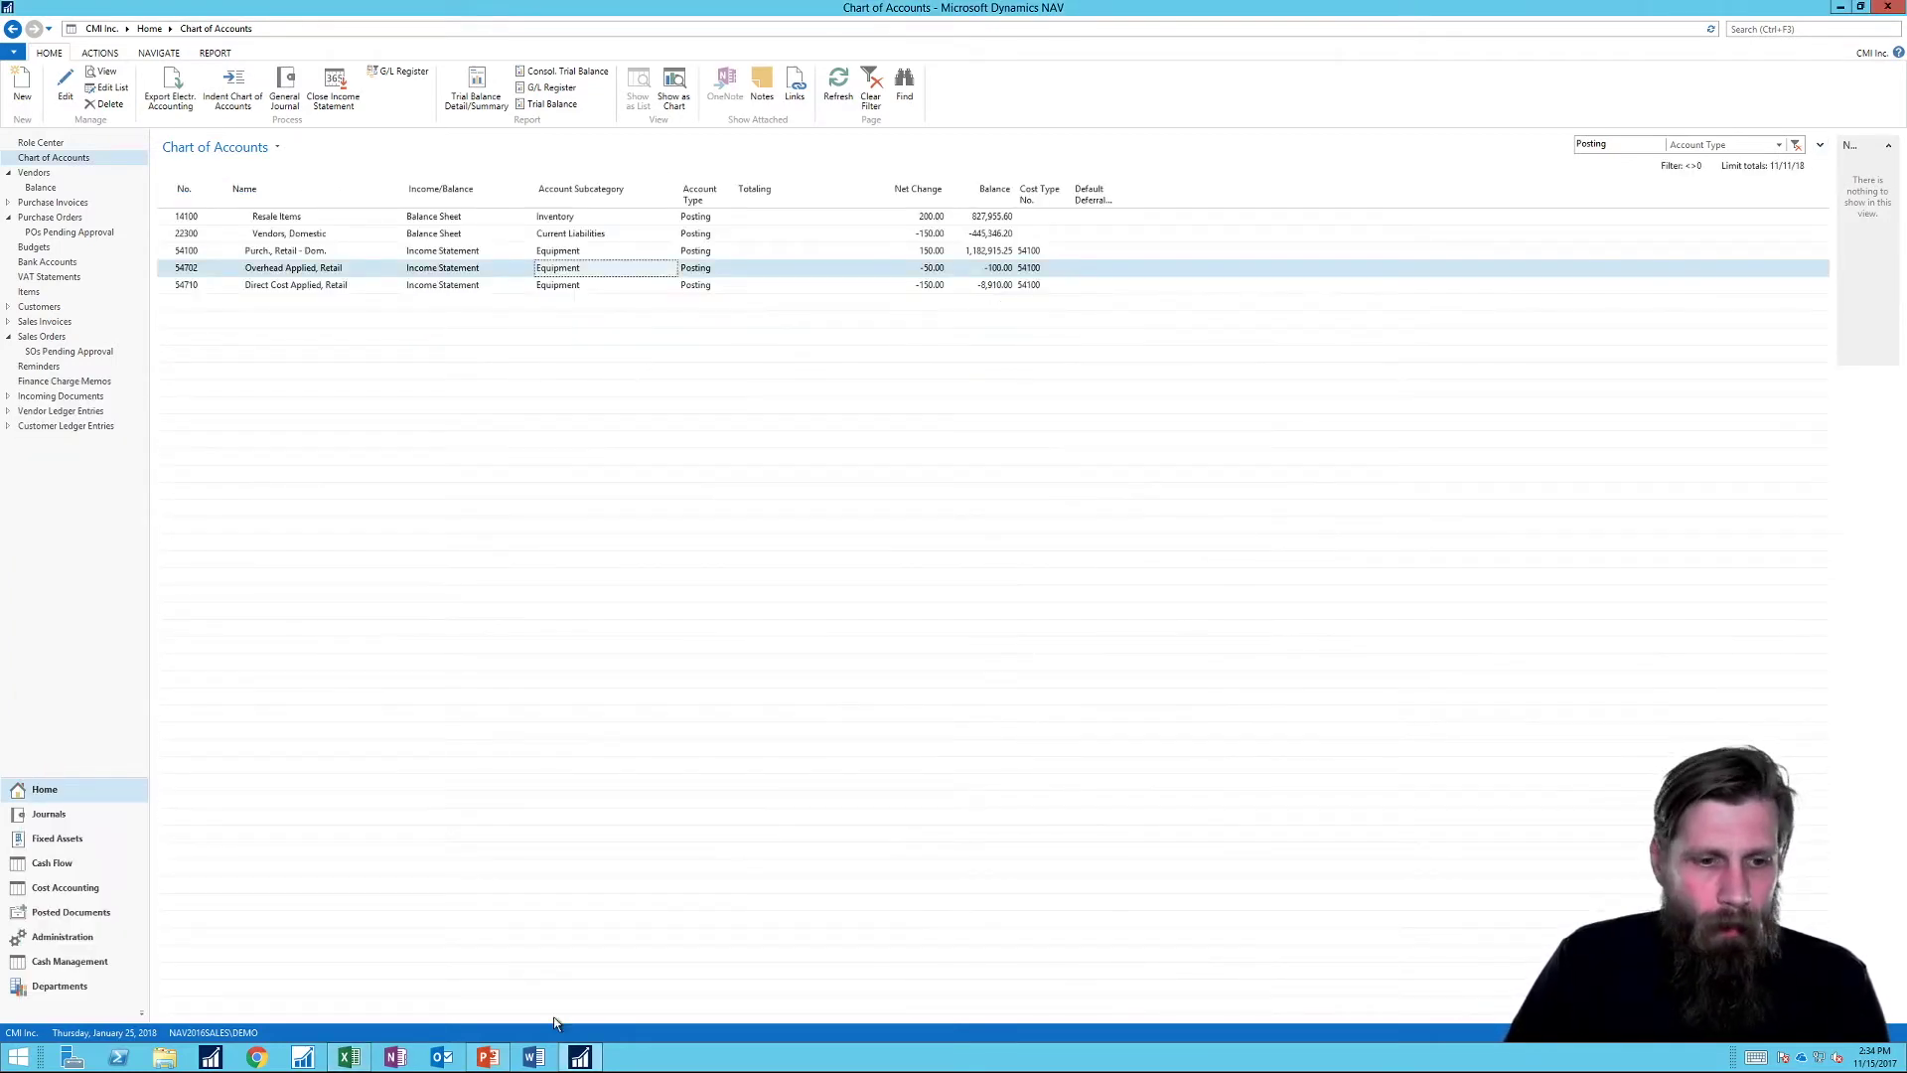
left_click(349, 1057)
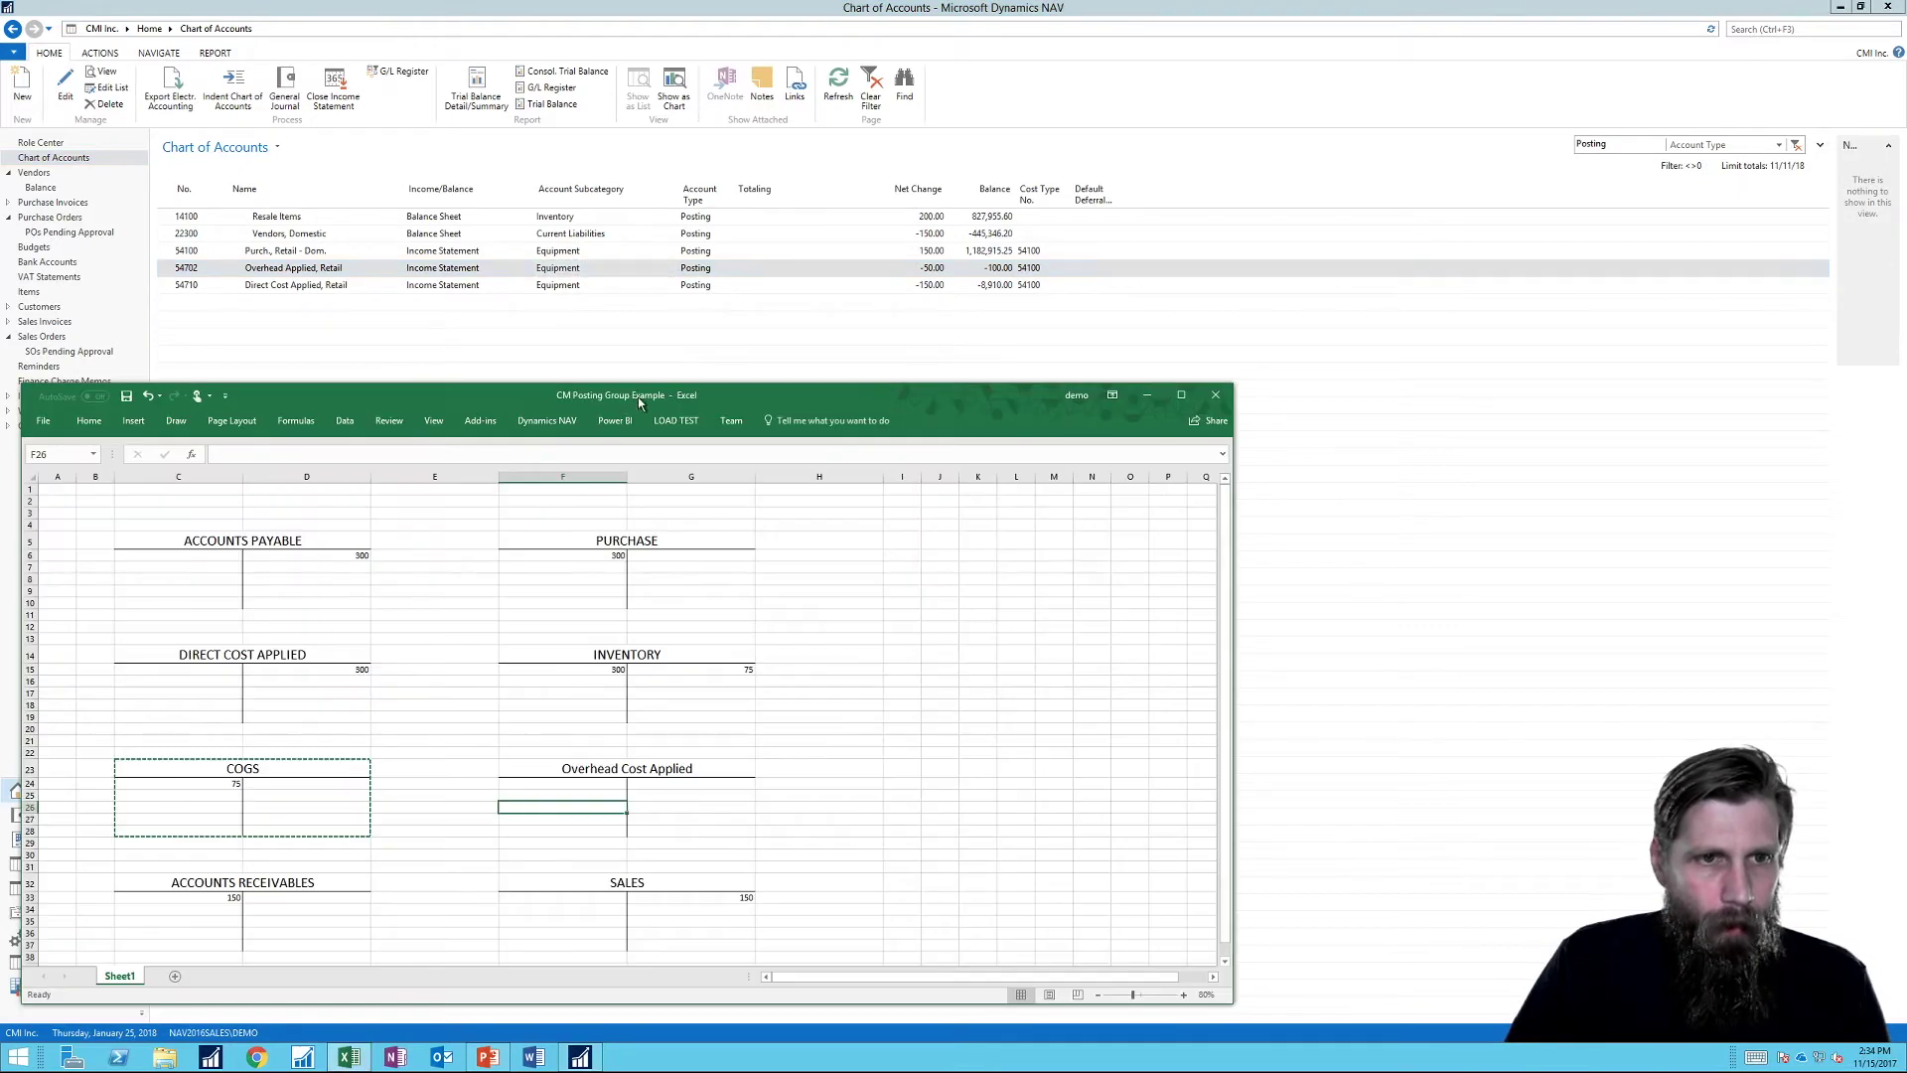
left_click_drag(639, 401, 670, 323)
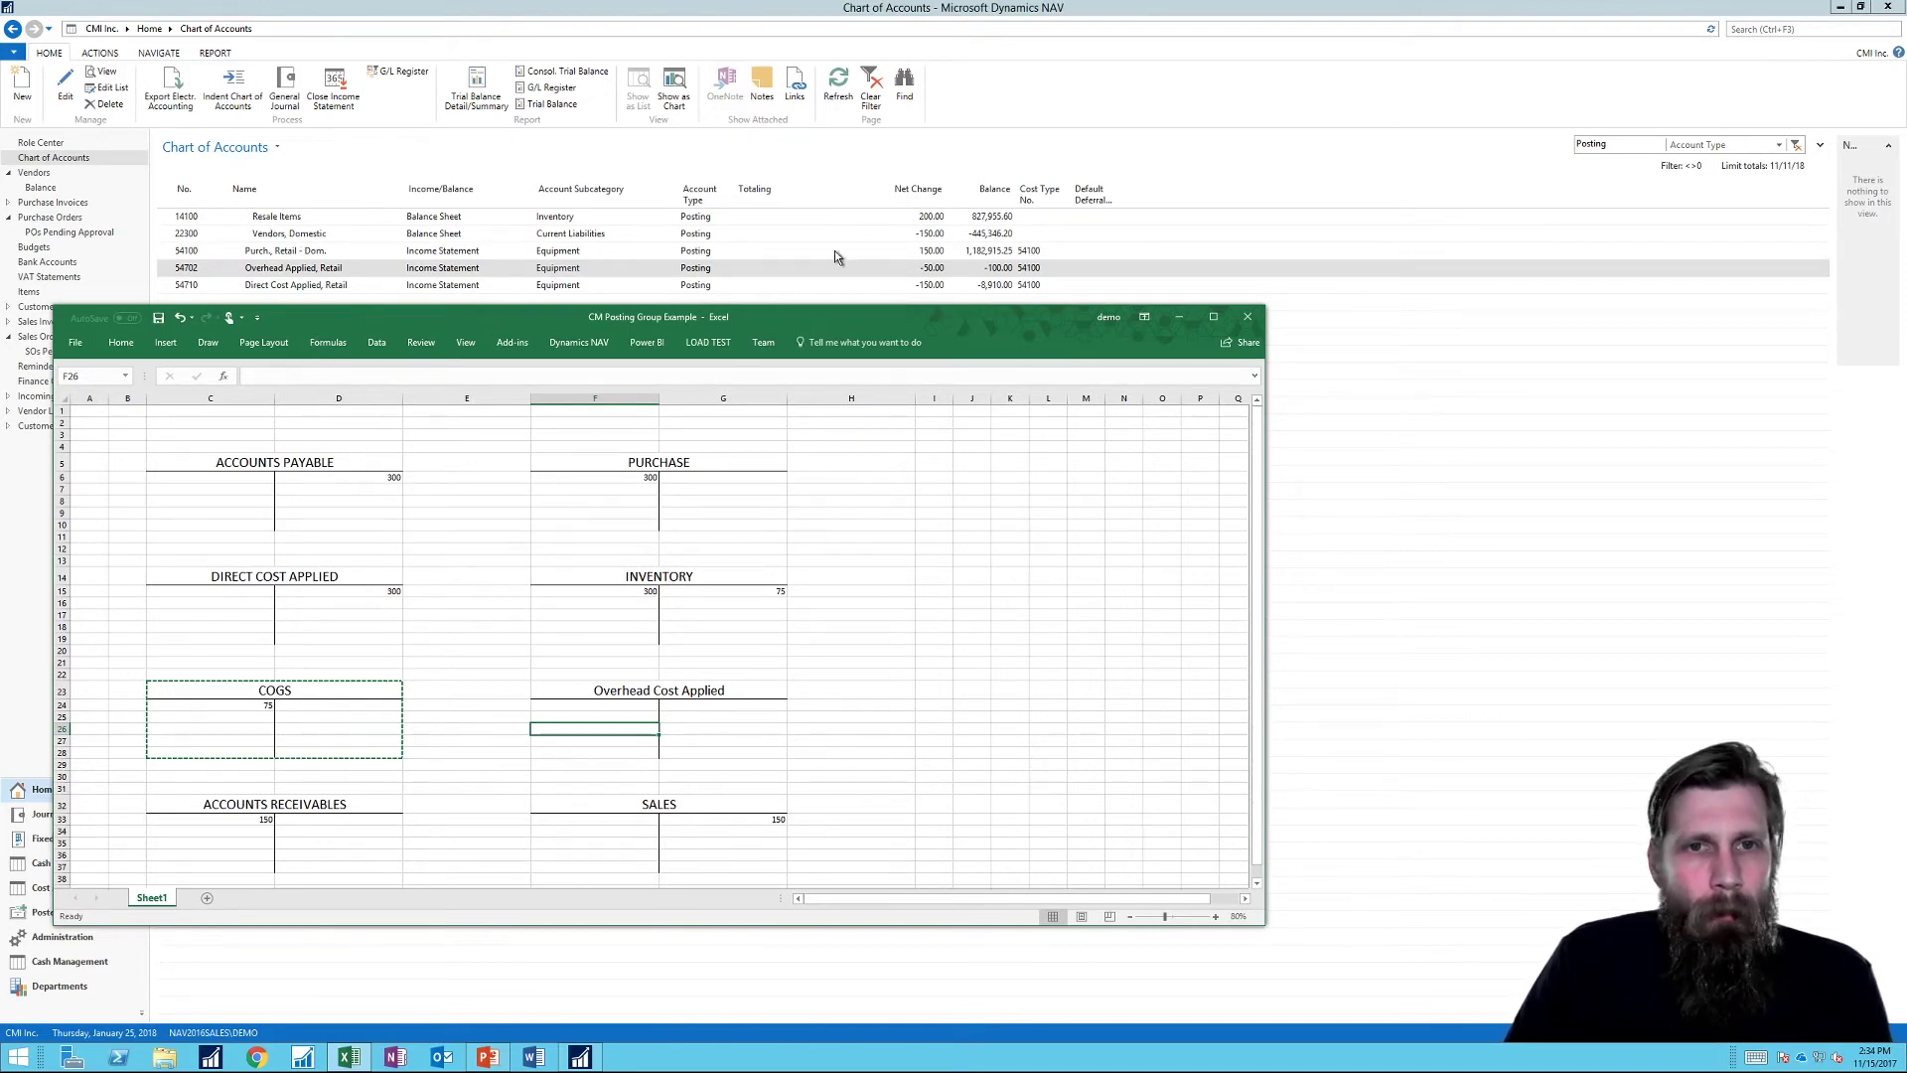
Step: Enter 200 in cell F16 as a second Inventory debit under the 300
left_click(633, 602)
type("200")
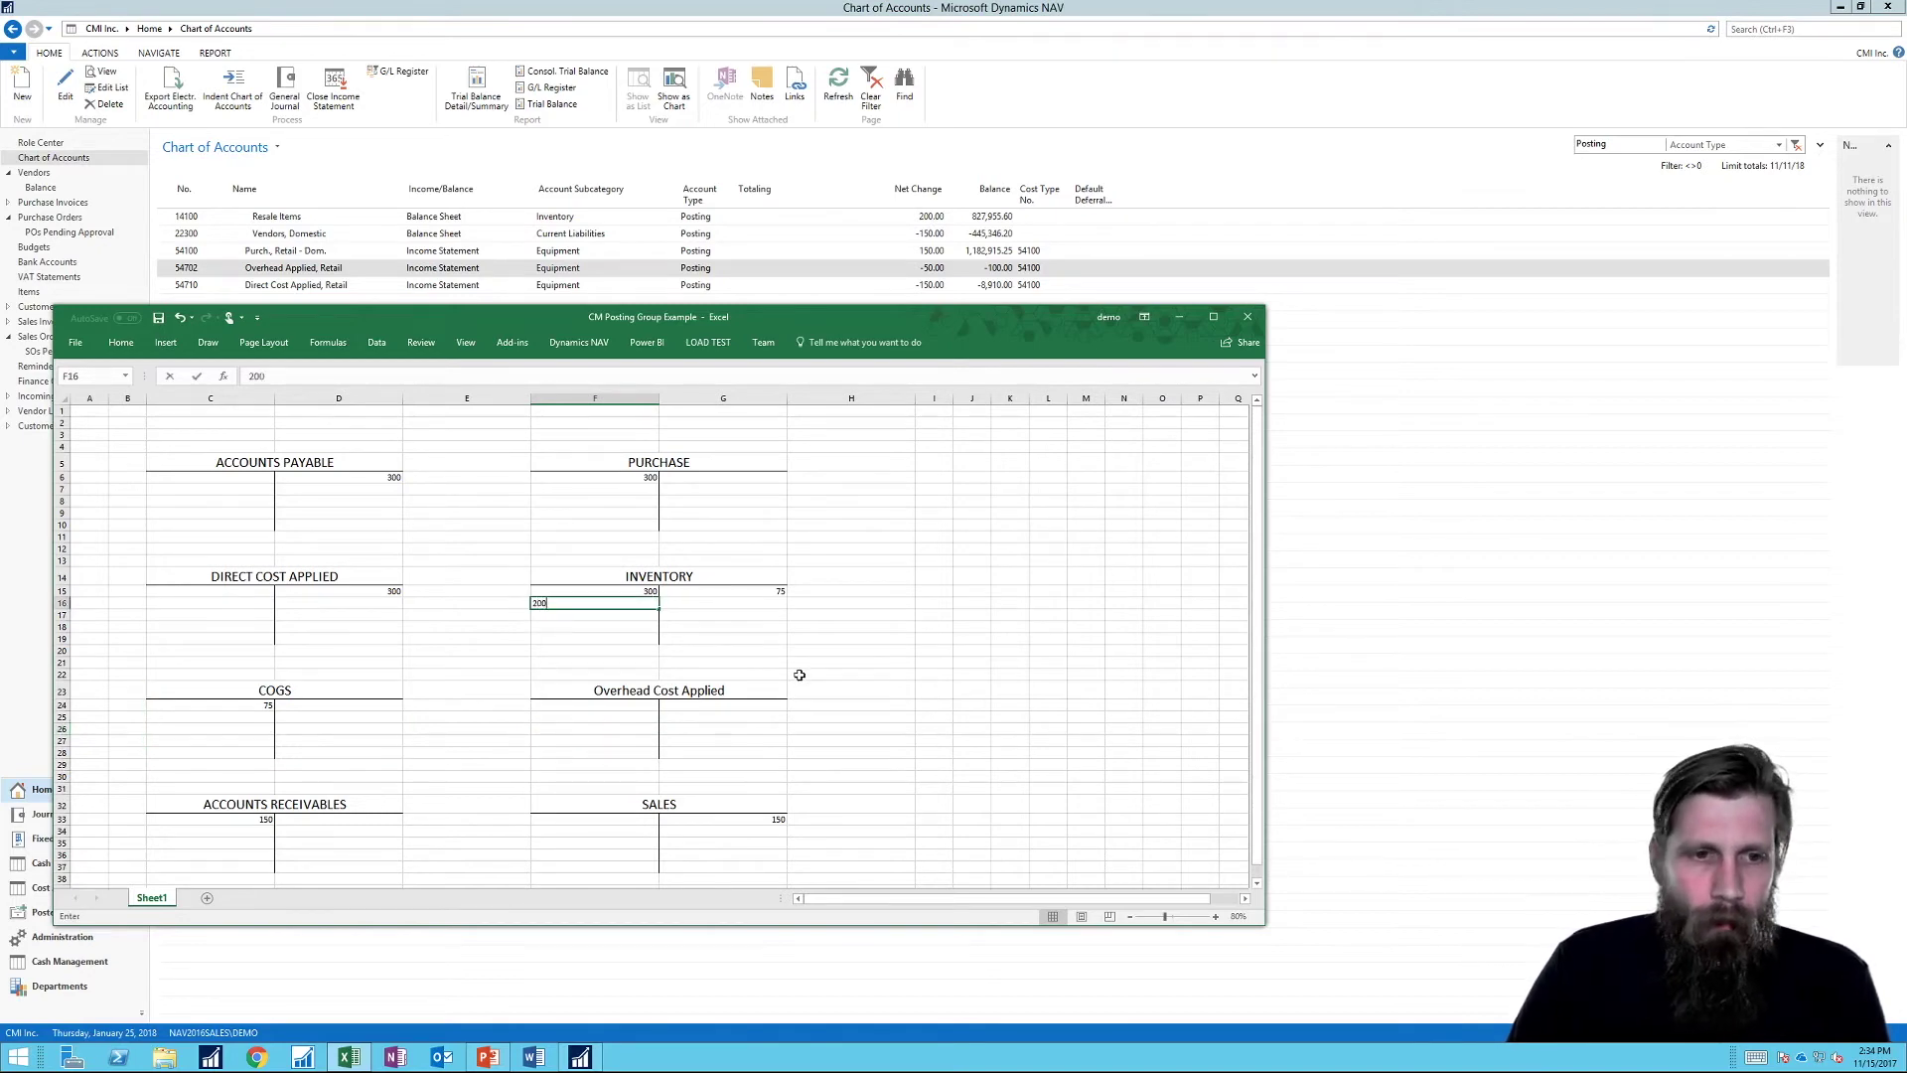
key("Return")
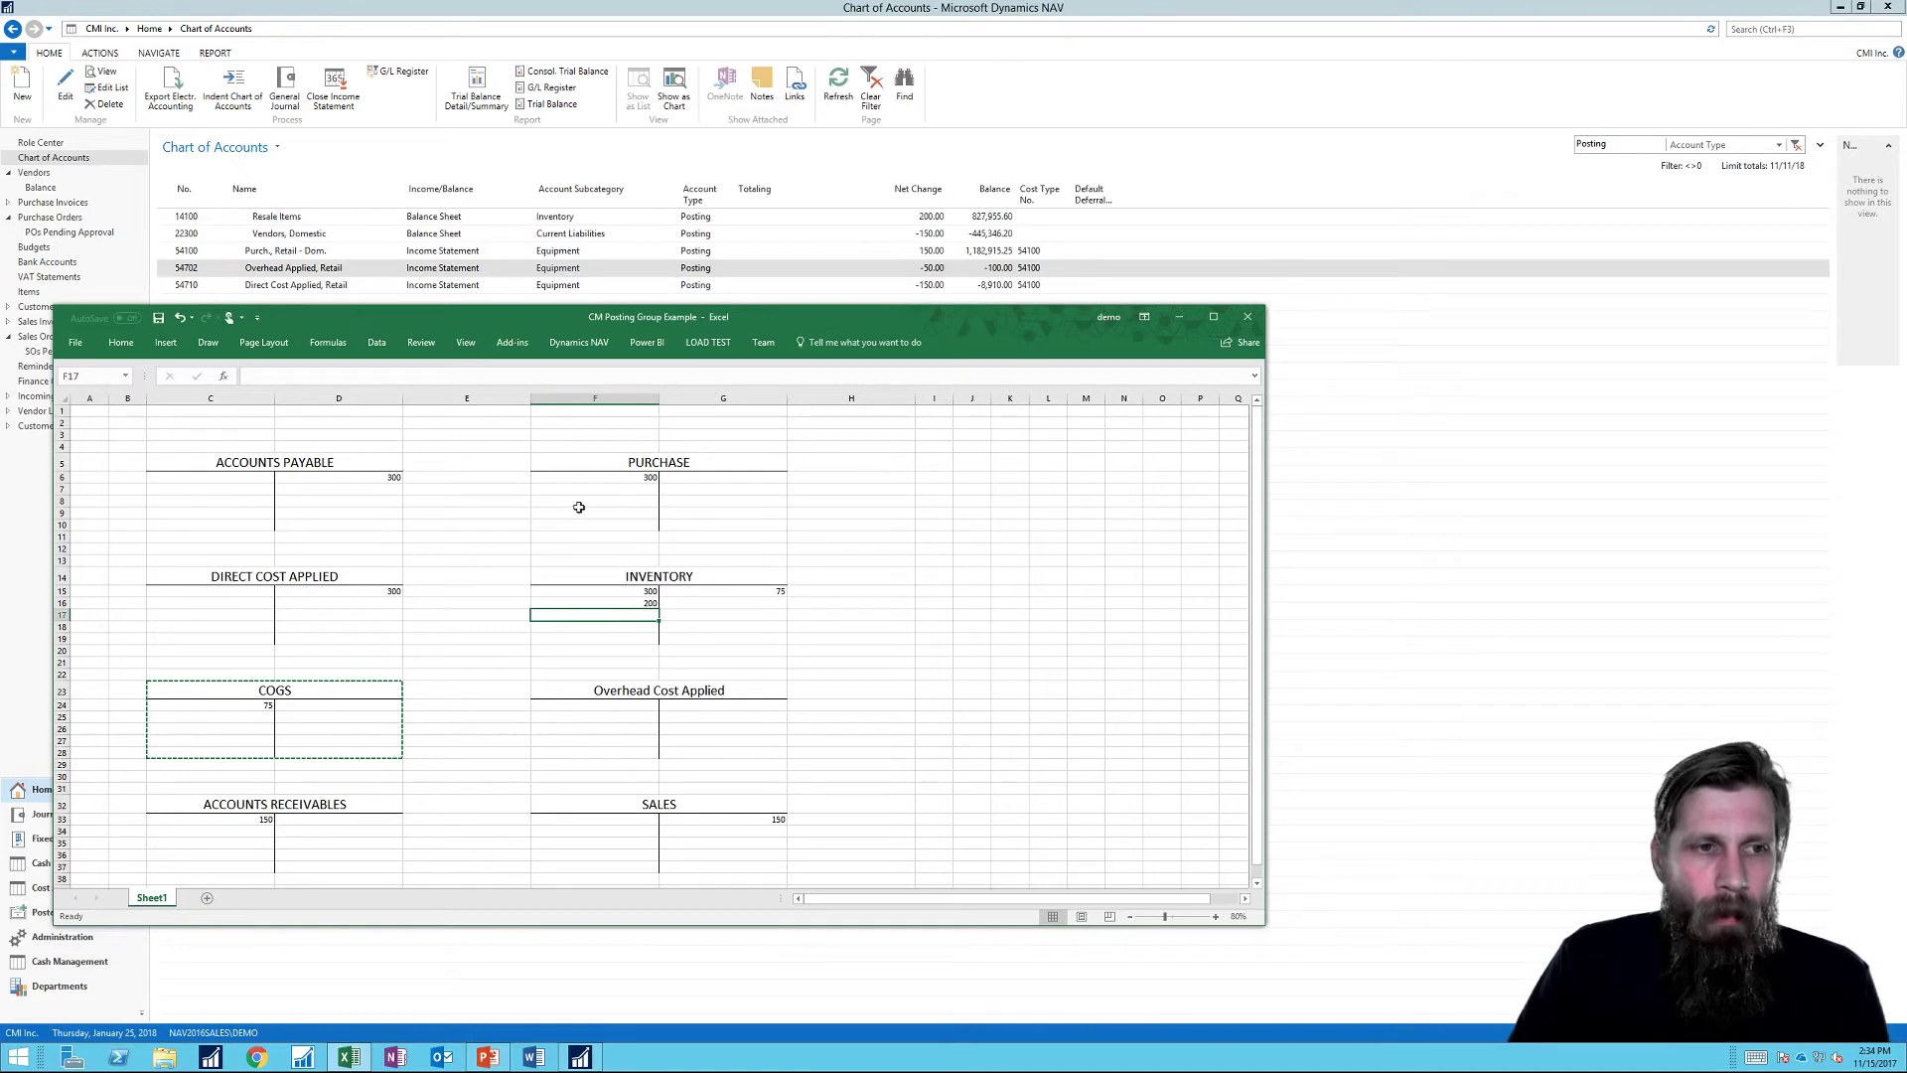
left_click(618, 603)
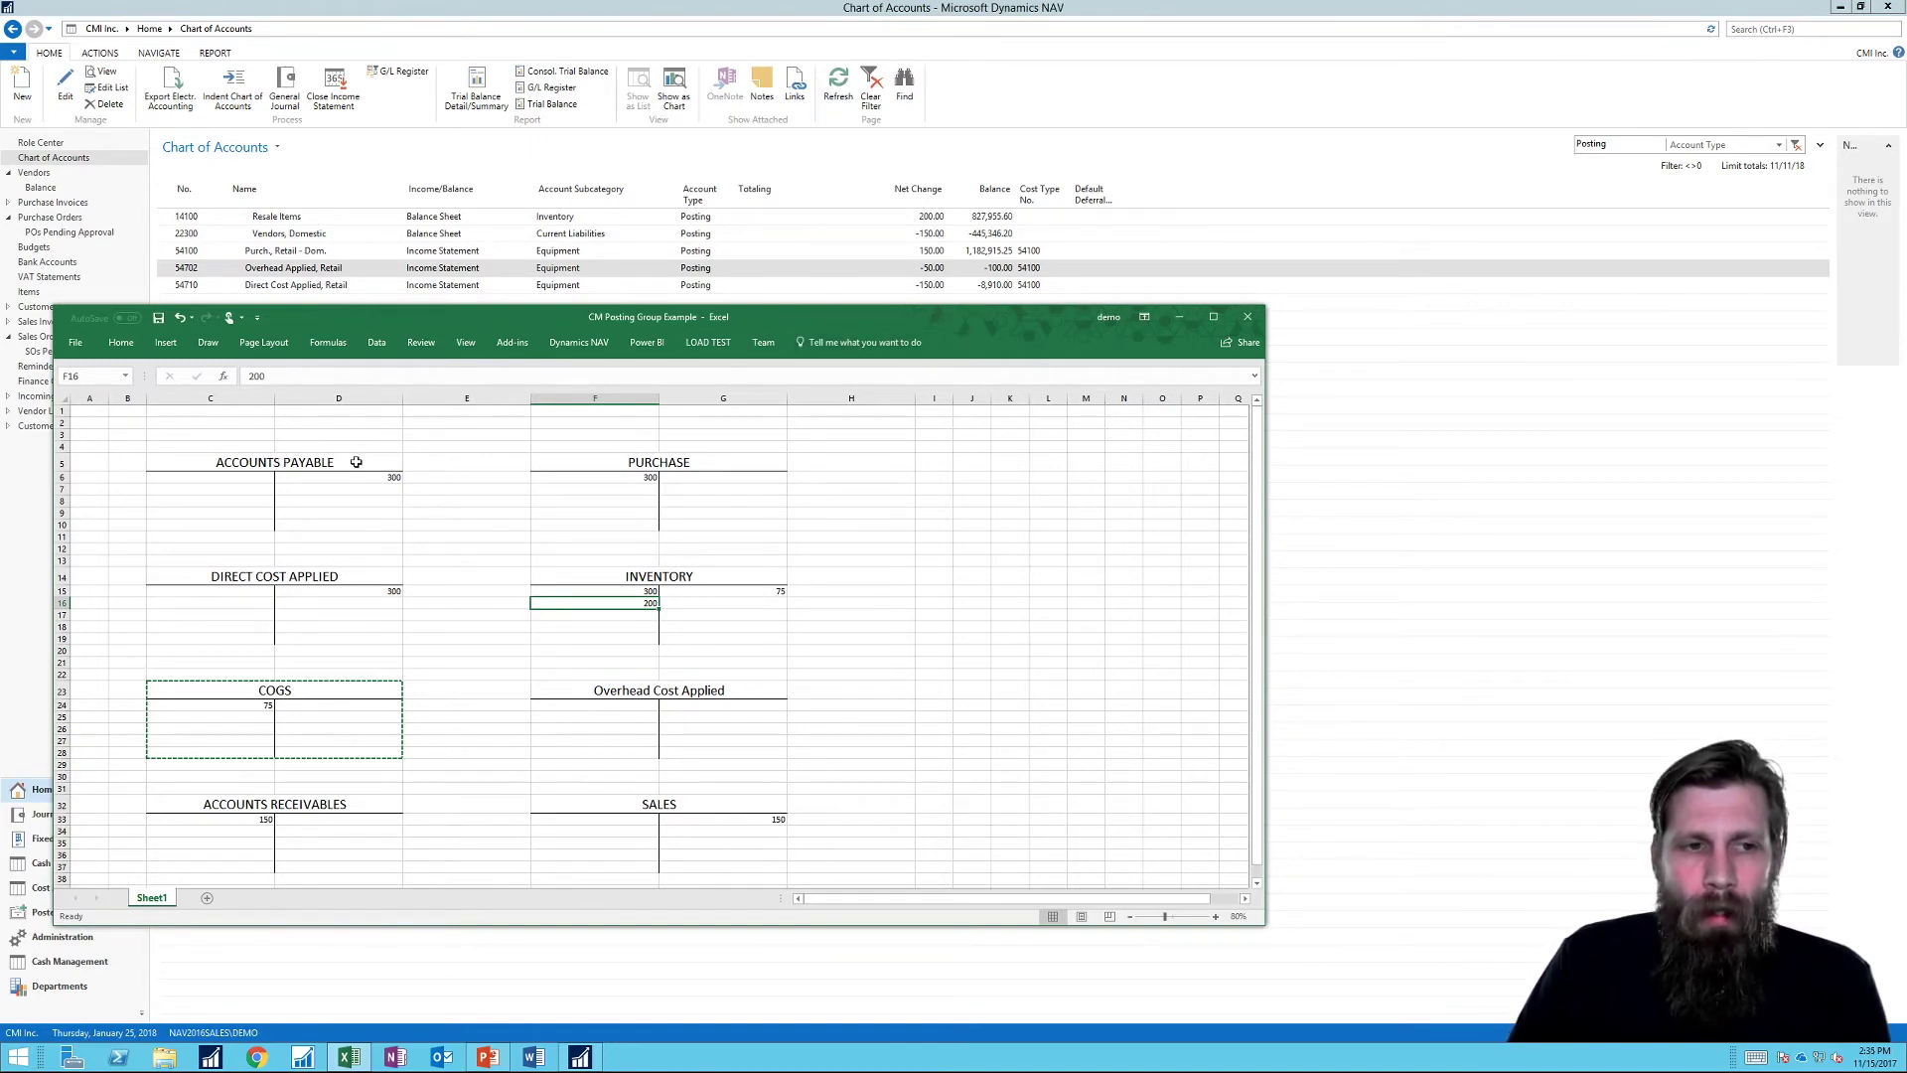
Step: Record a 150 credit to Accounts Payable, removing the misplaced 150 from C6
left_click(226, 479)
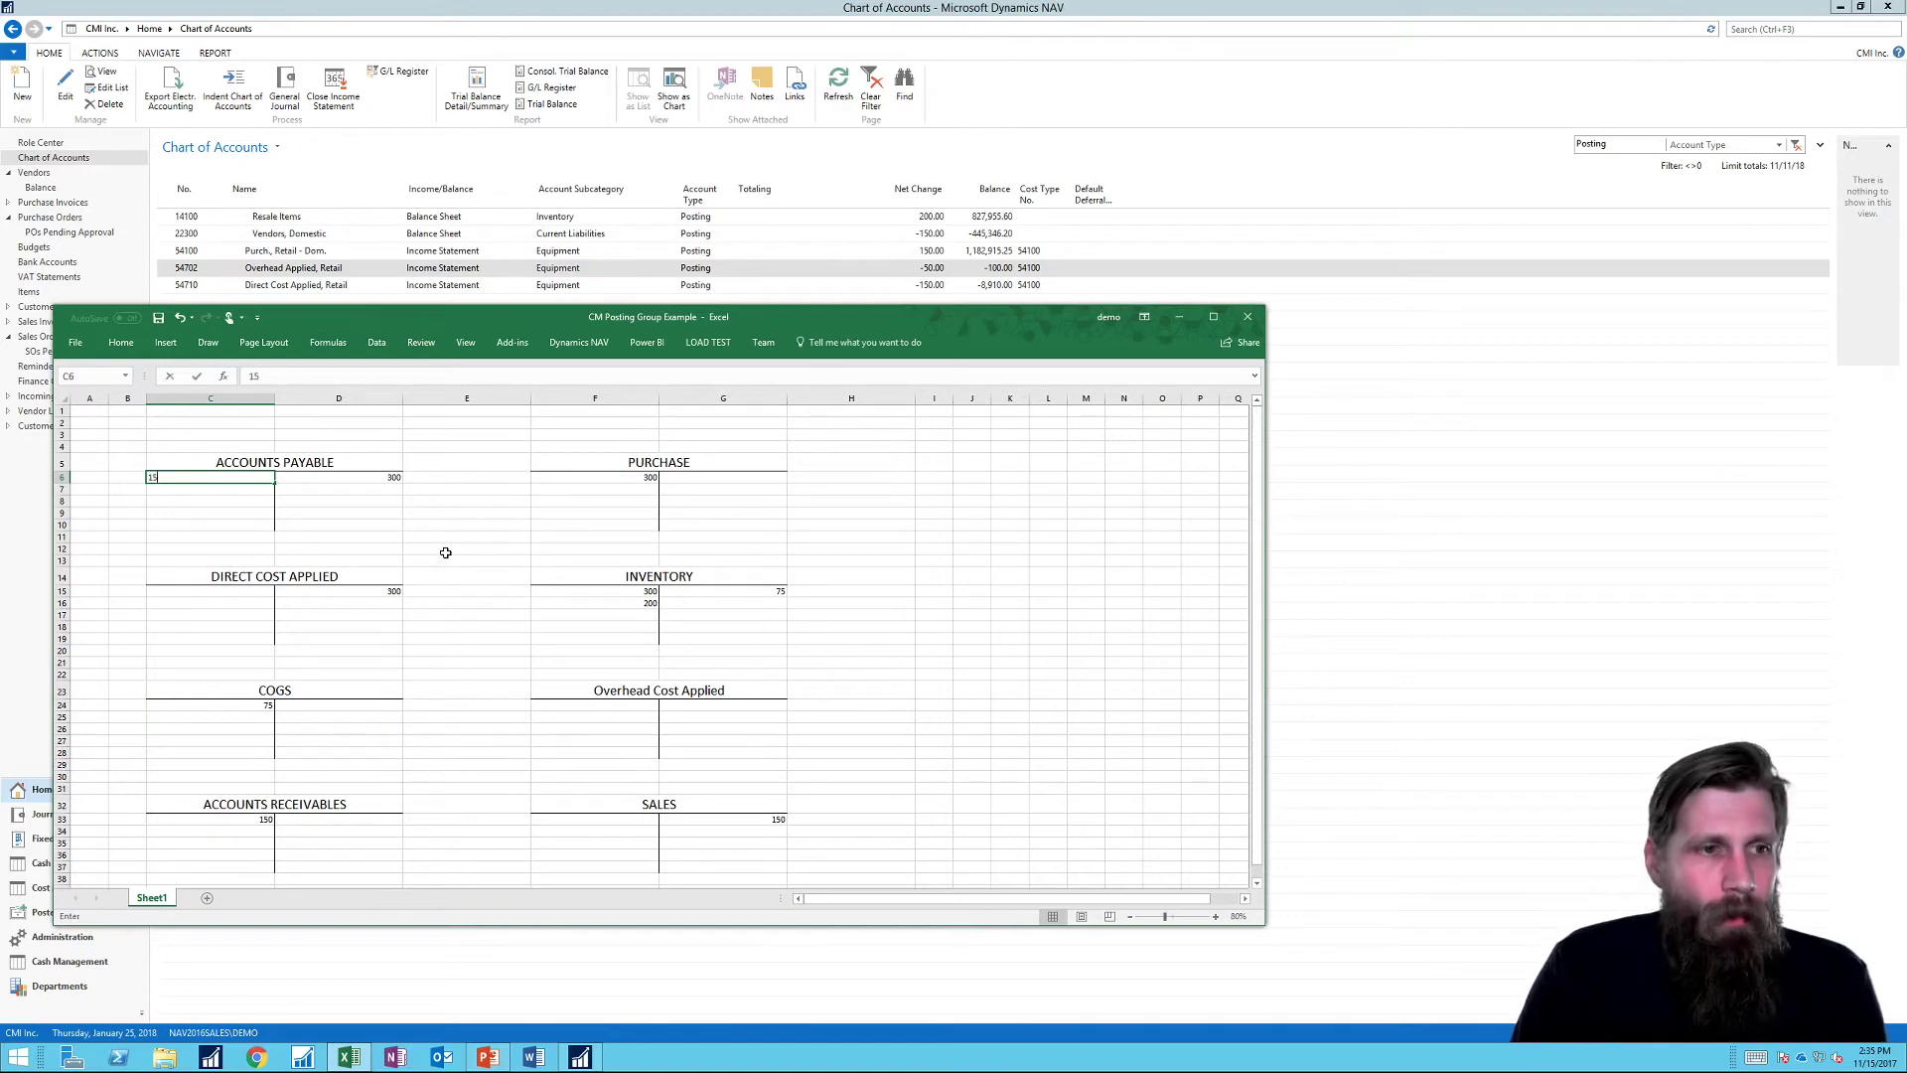
type("150")
key("Return")
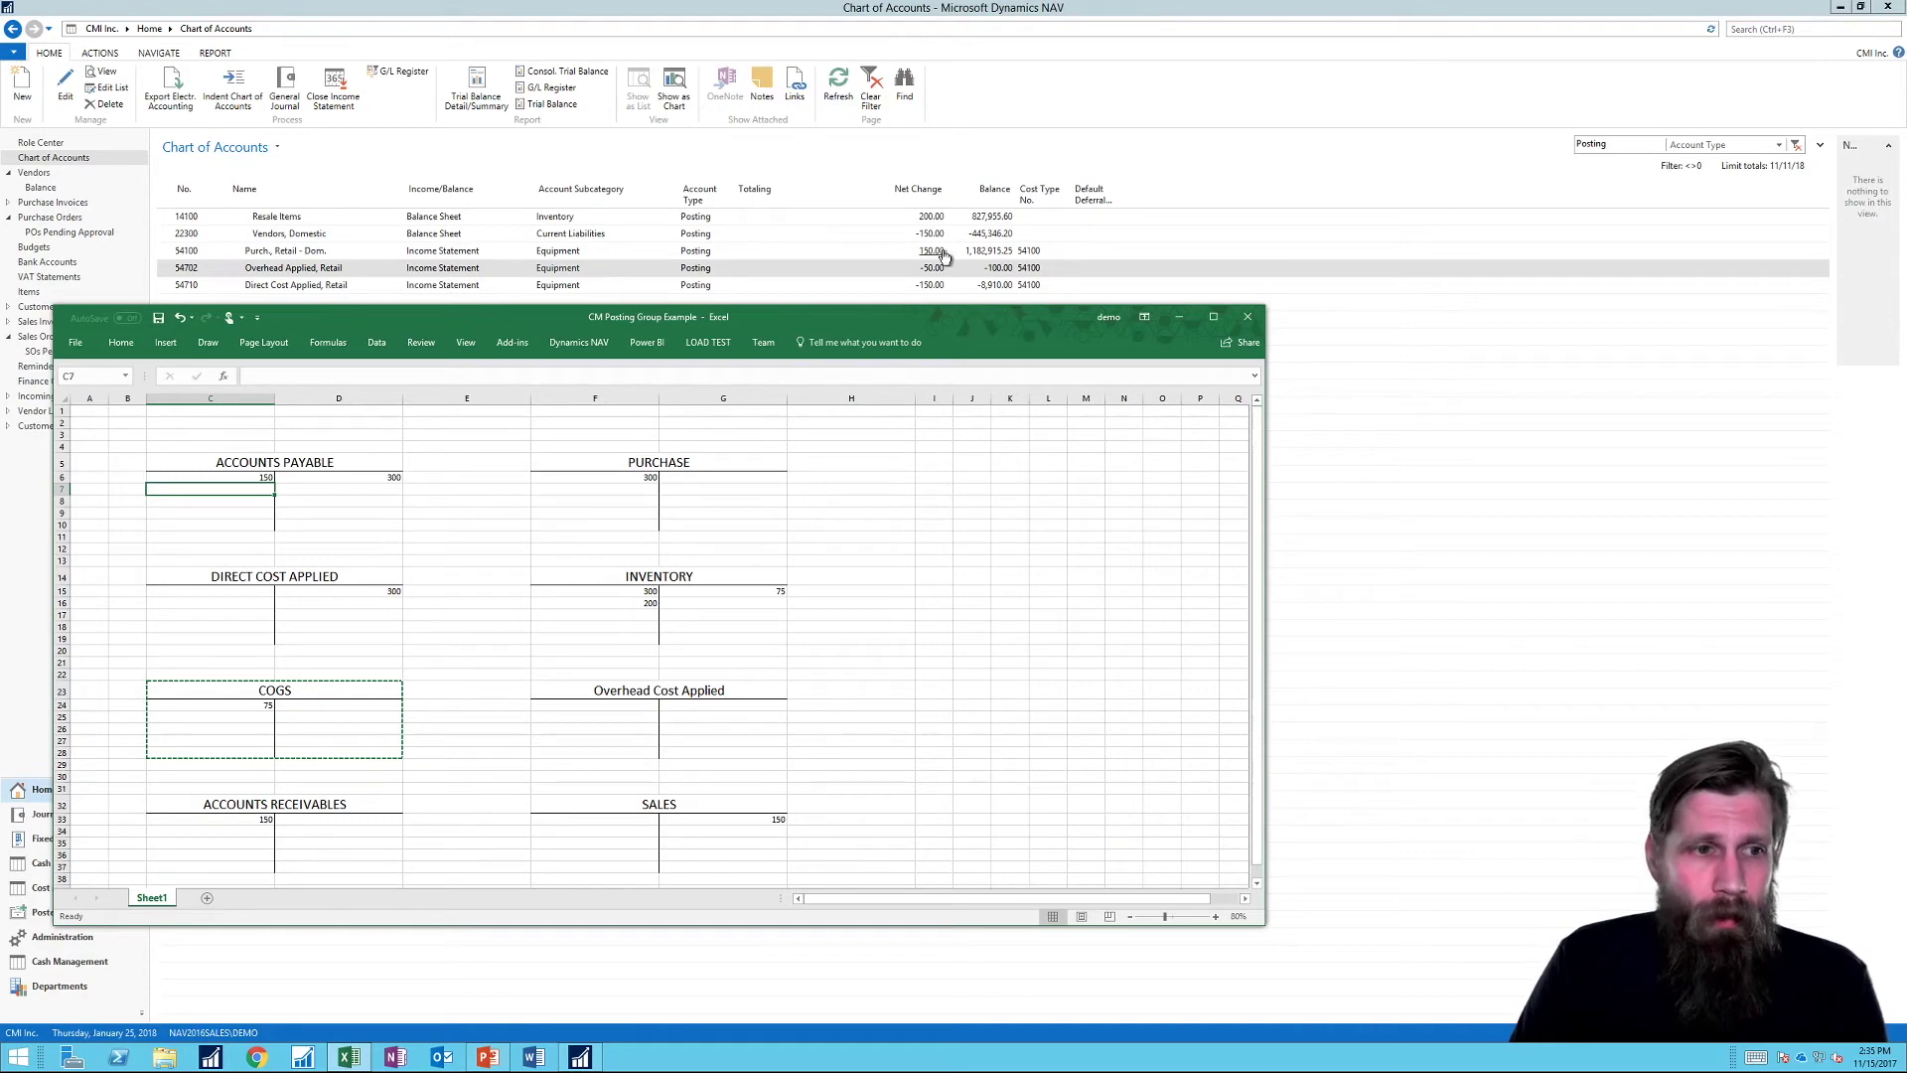
left_click(266, 480)
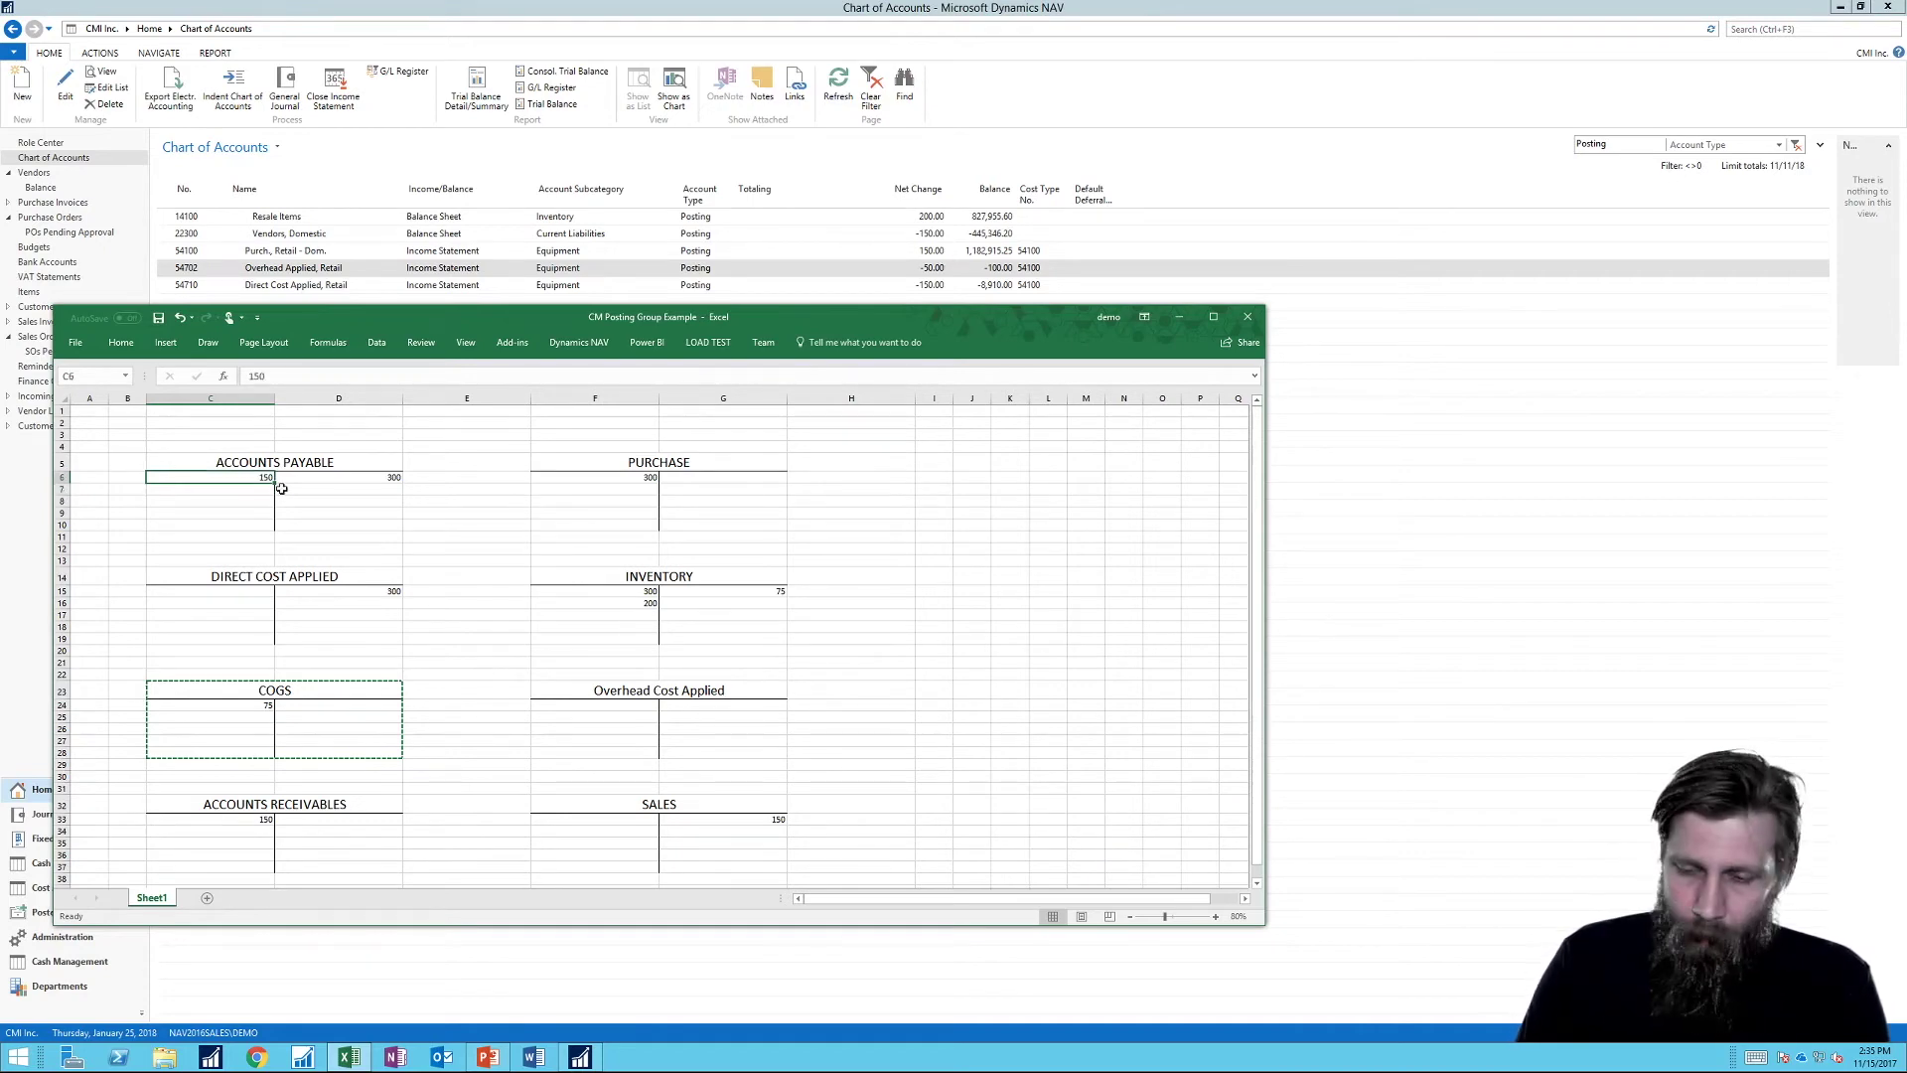
key("Delete")
left_click(282, 489)
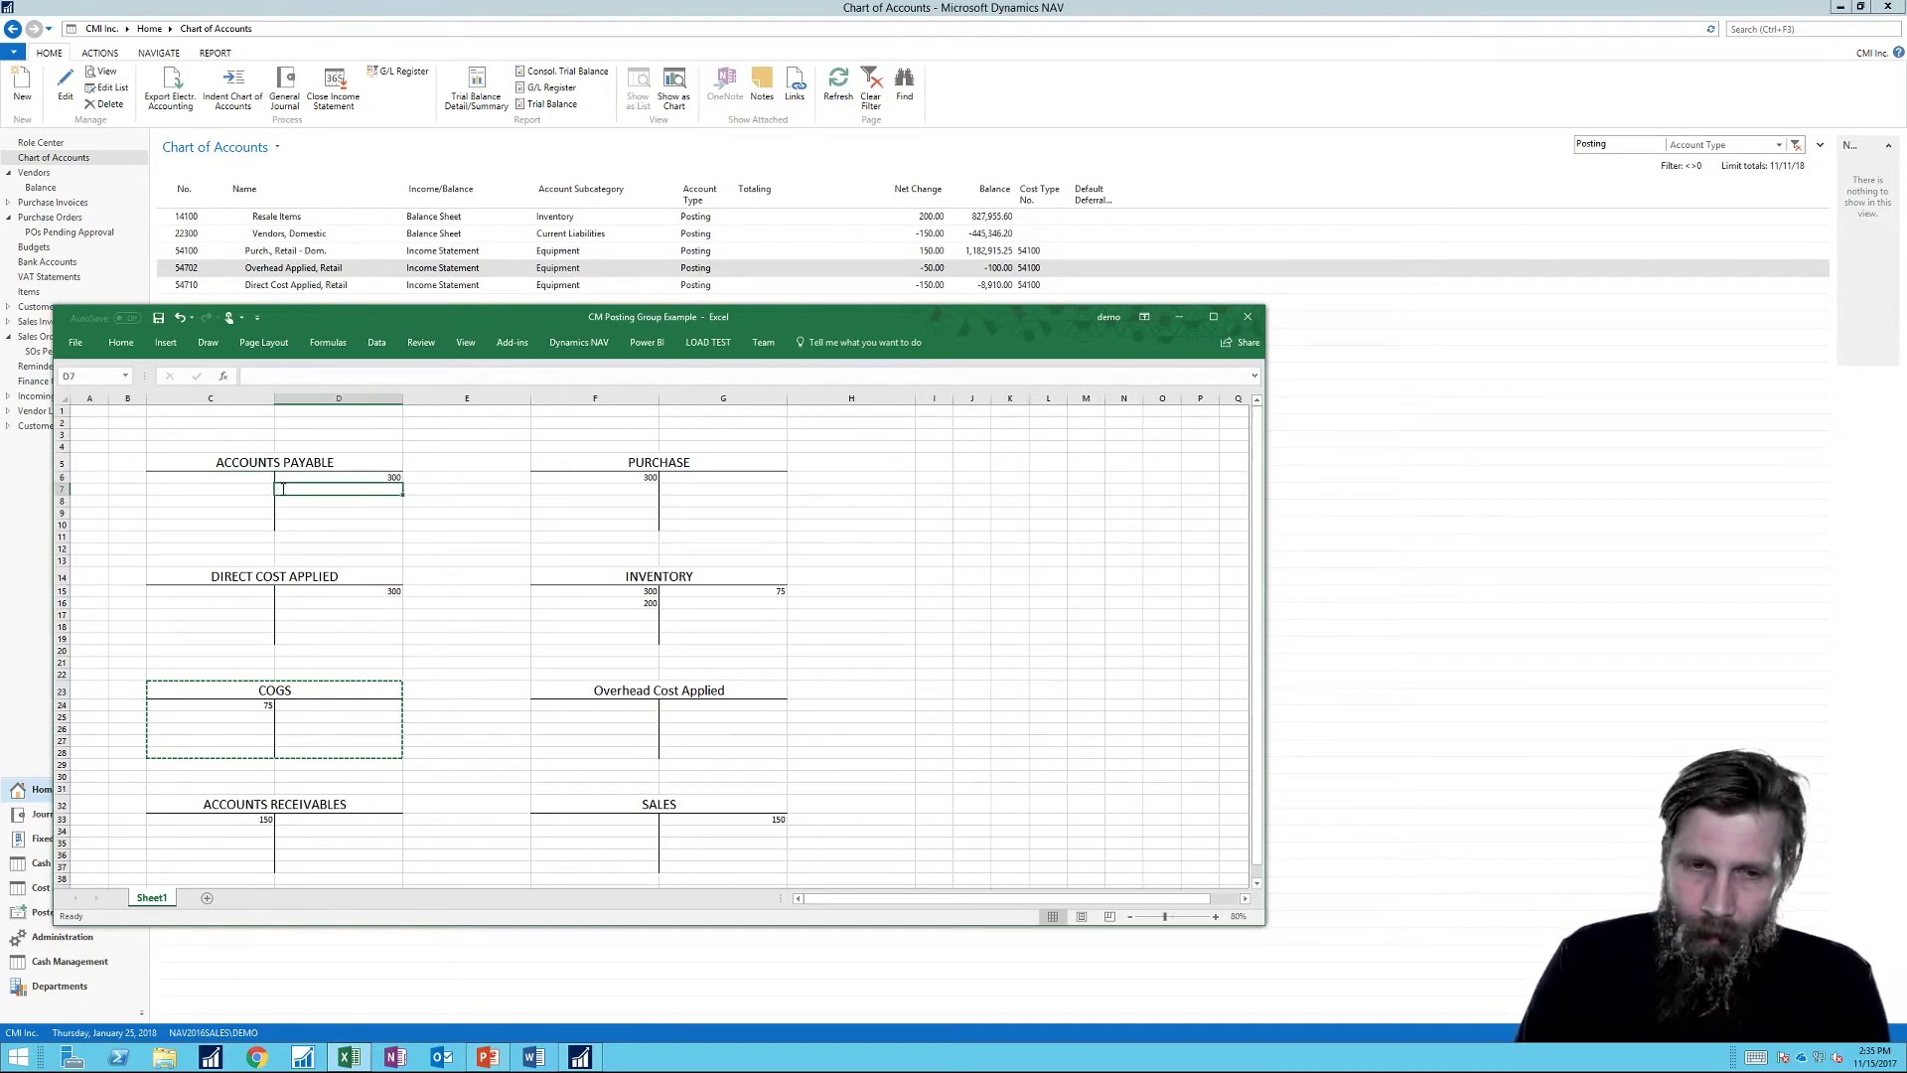
type("150")
key("Return")
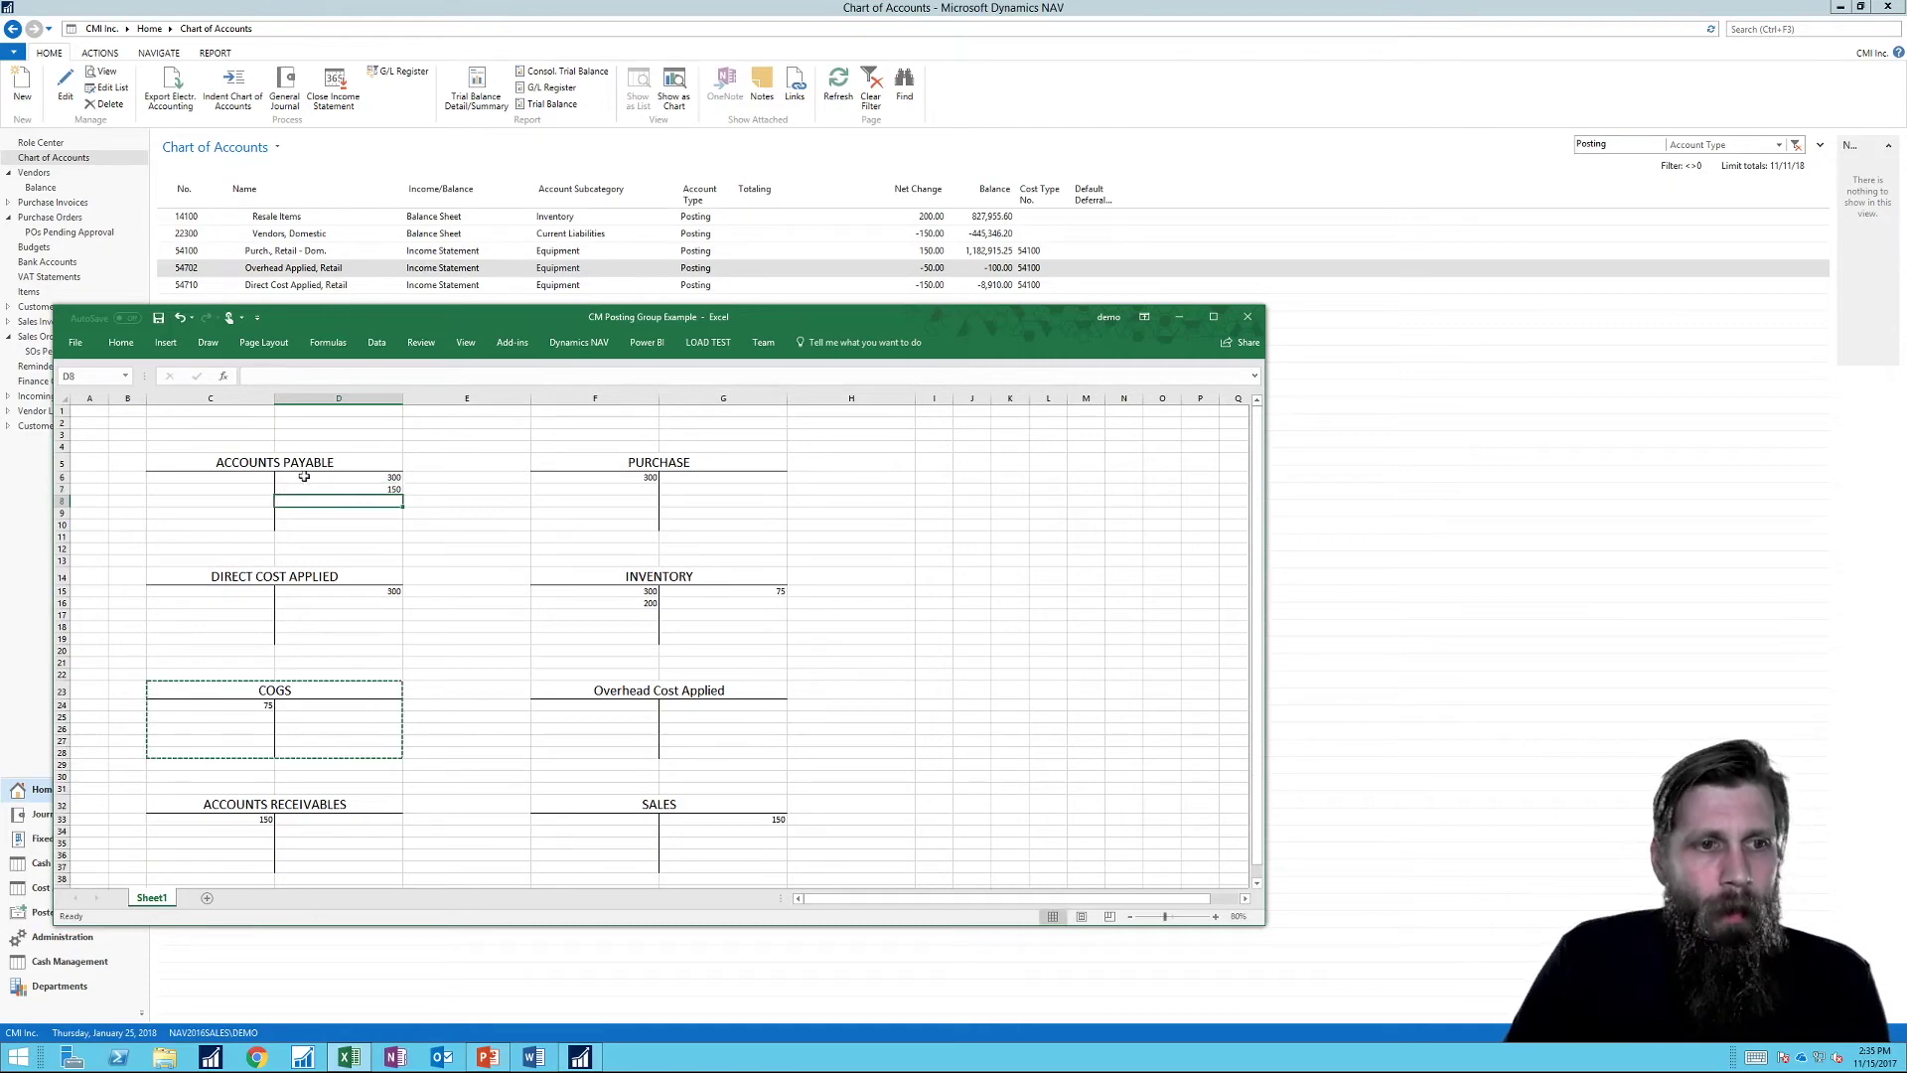
Step: Add a 150 Purchase debit, 150 Direct Cost Applied credit, and 50 Overhead Cost Applied credit
left_click(629, 489)
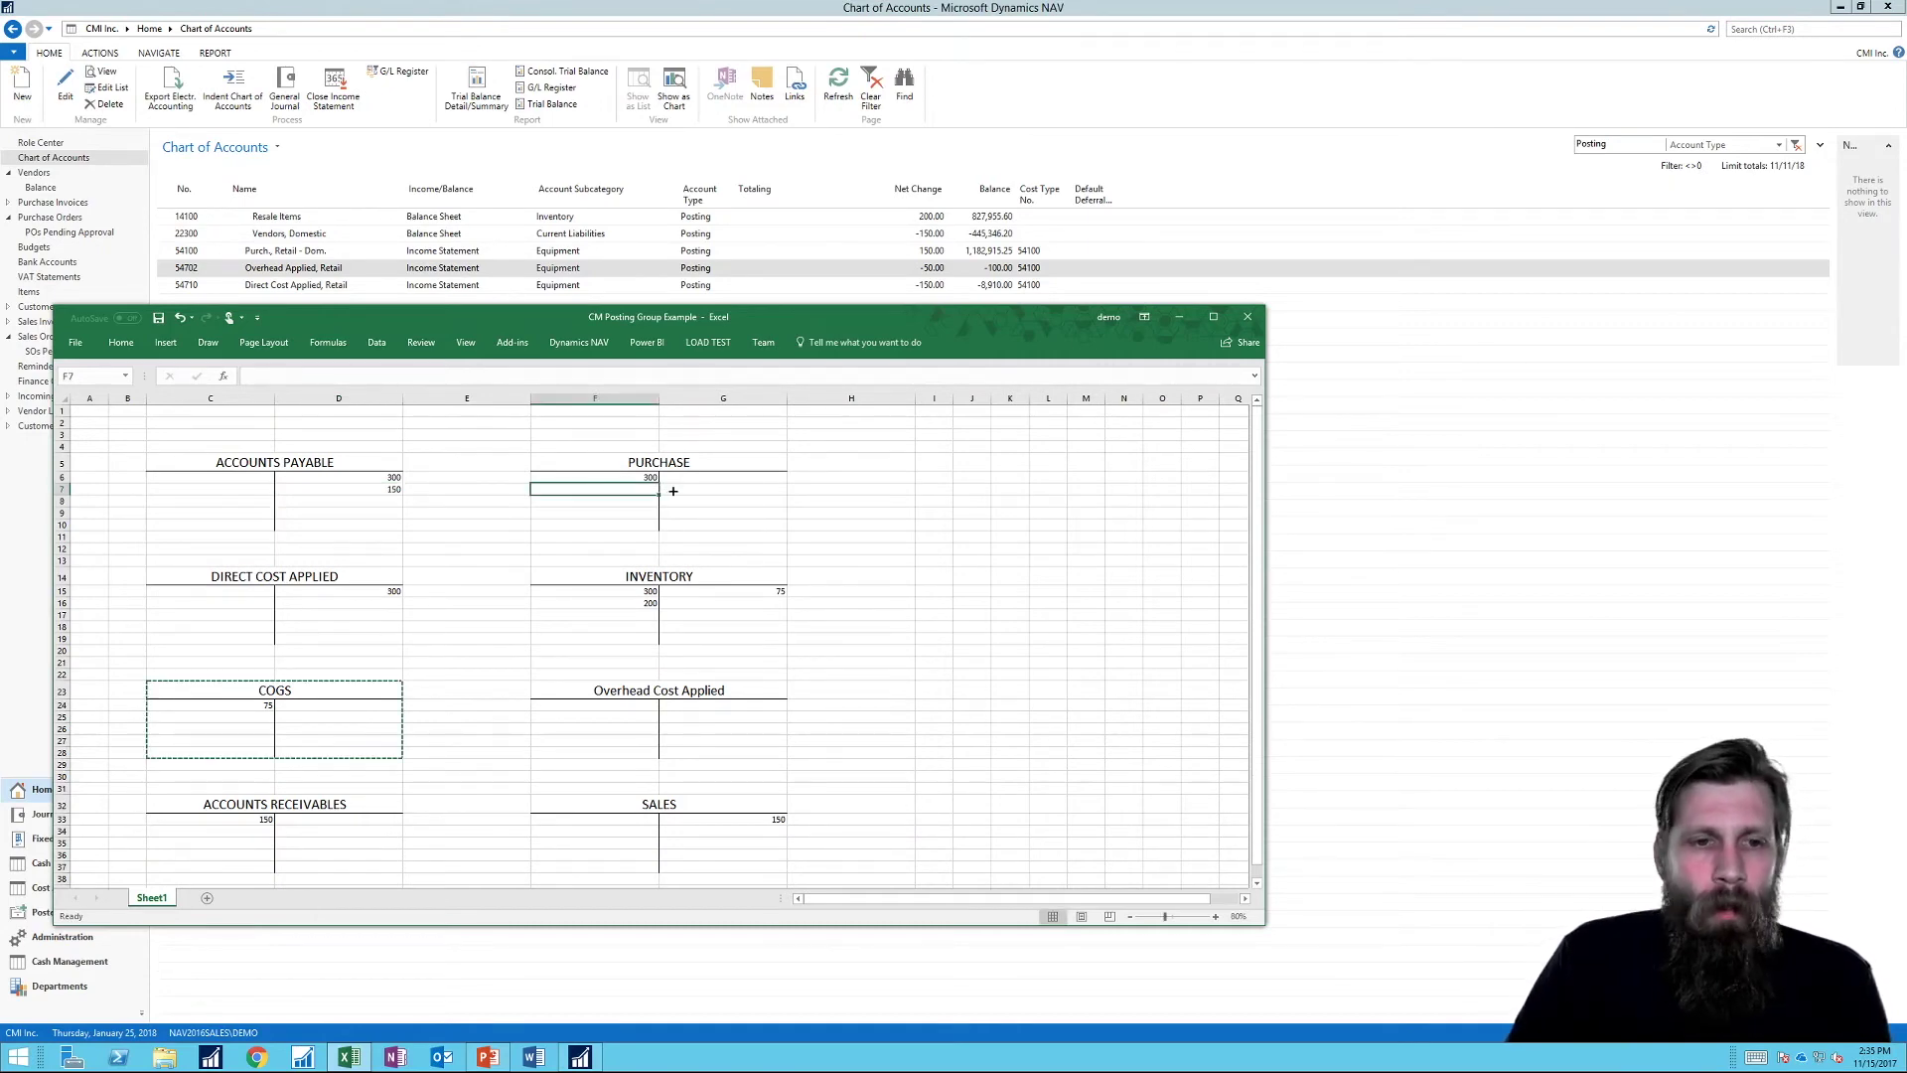
type("150")
key("Return")
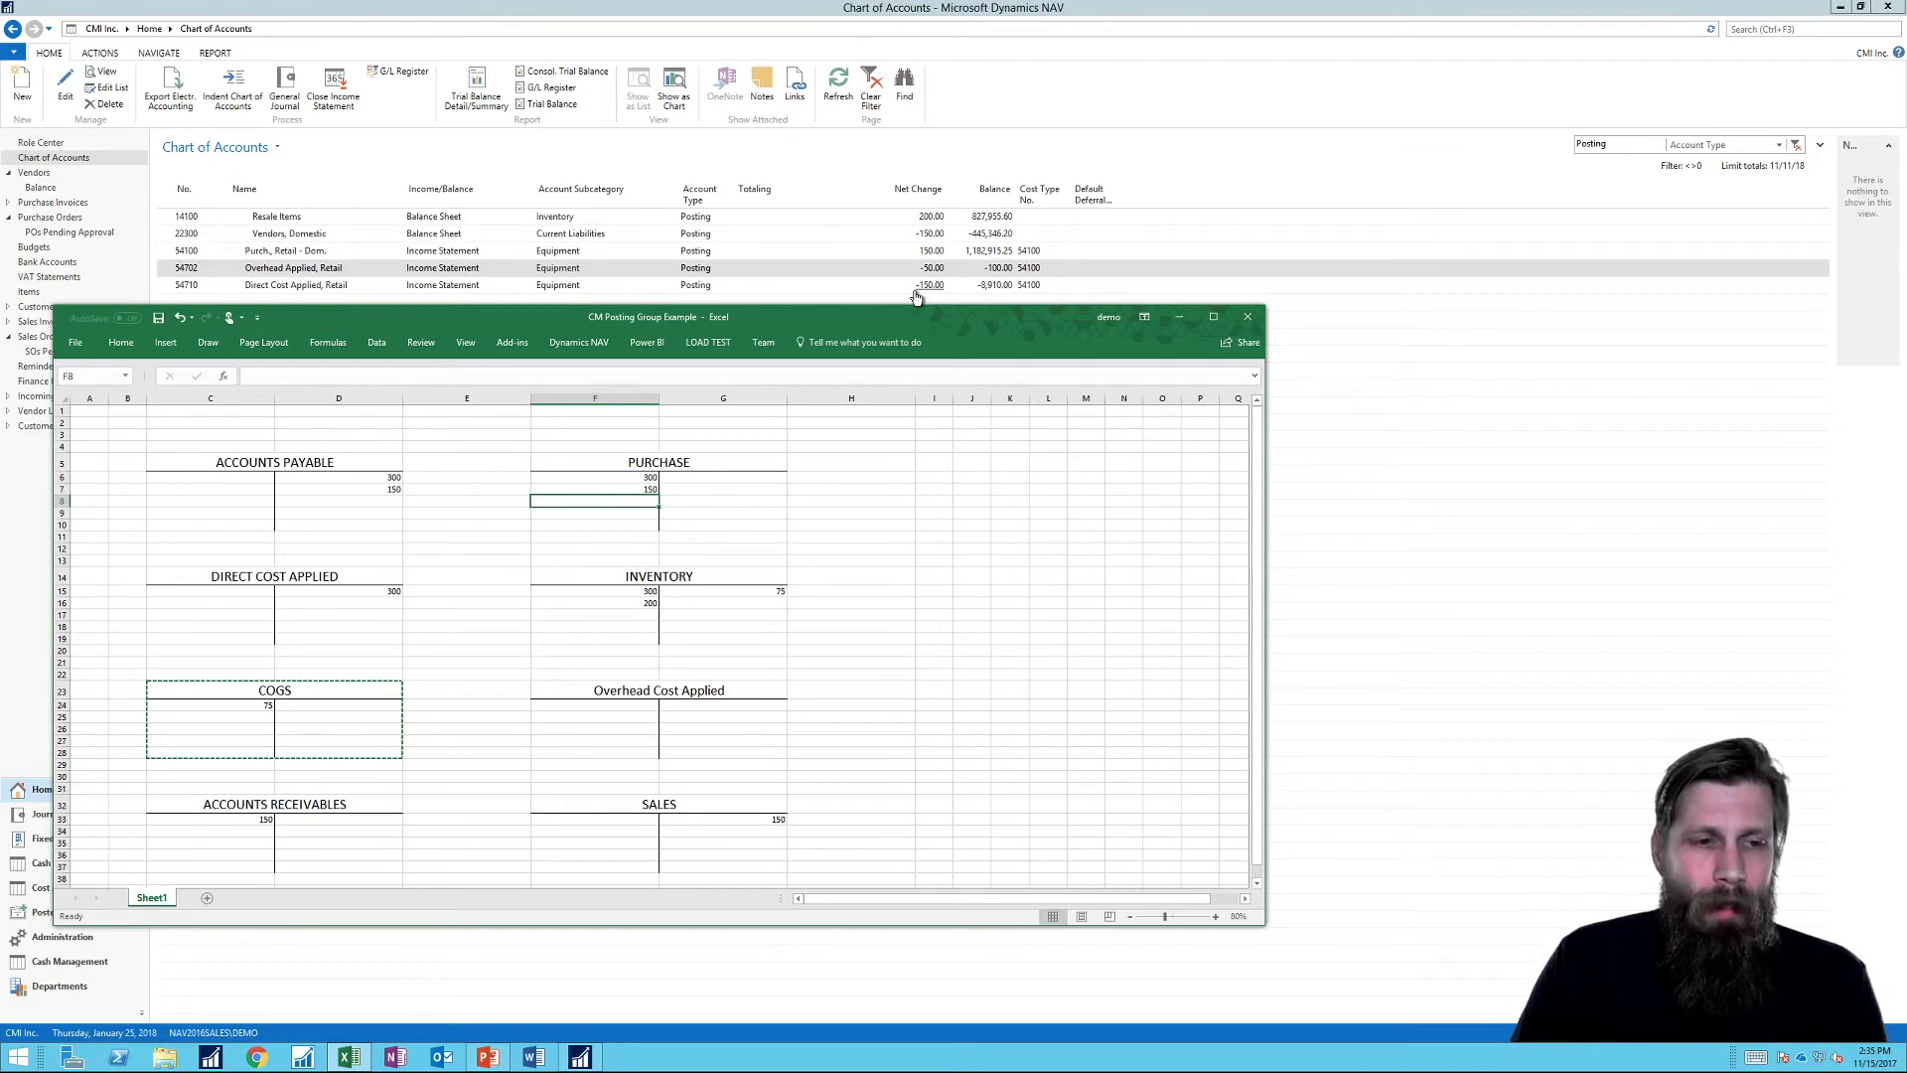
left_click(319, 605)
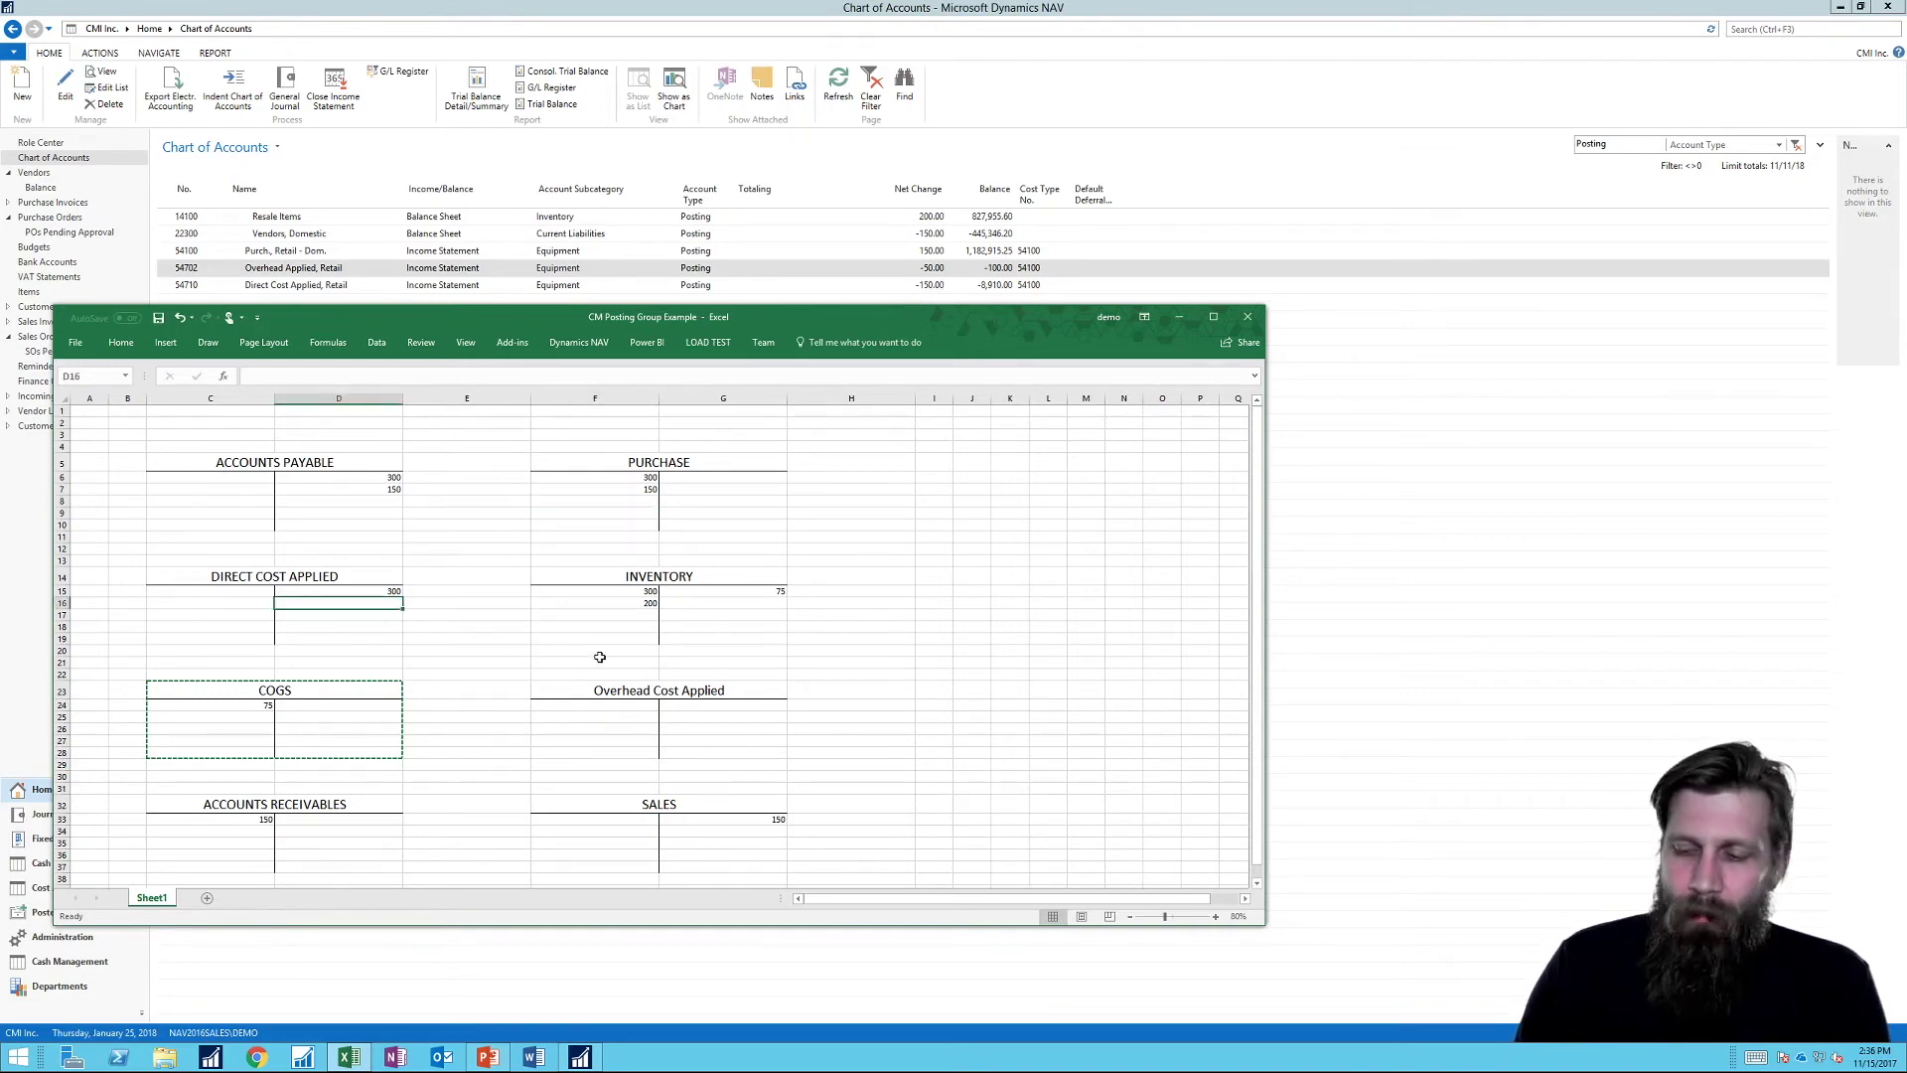
type("150")
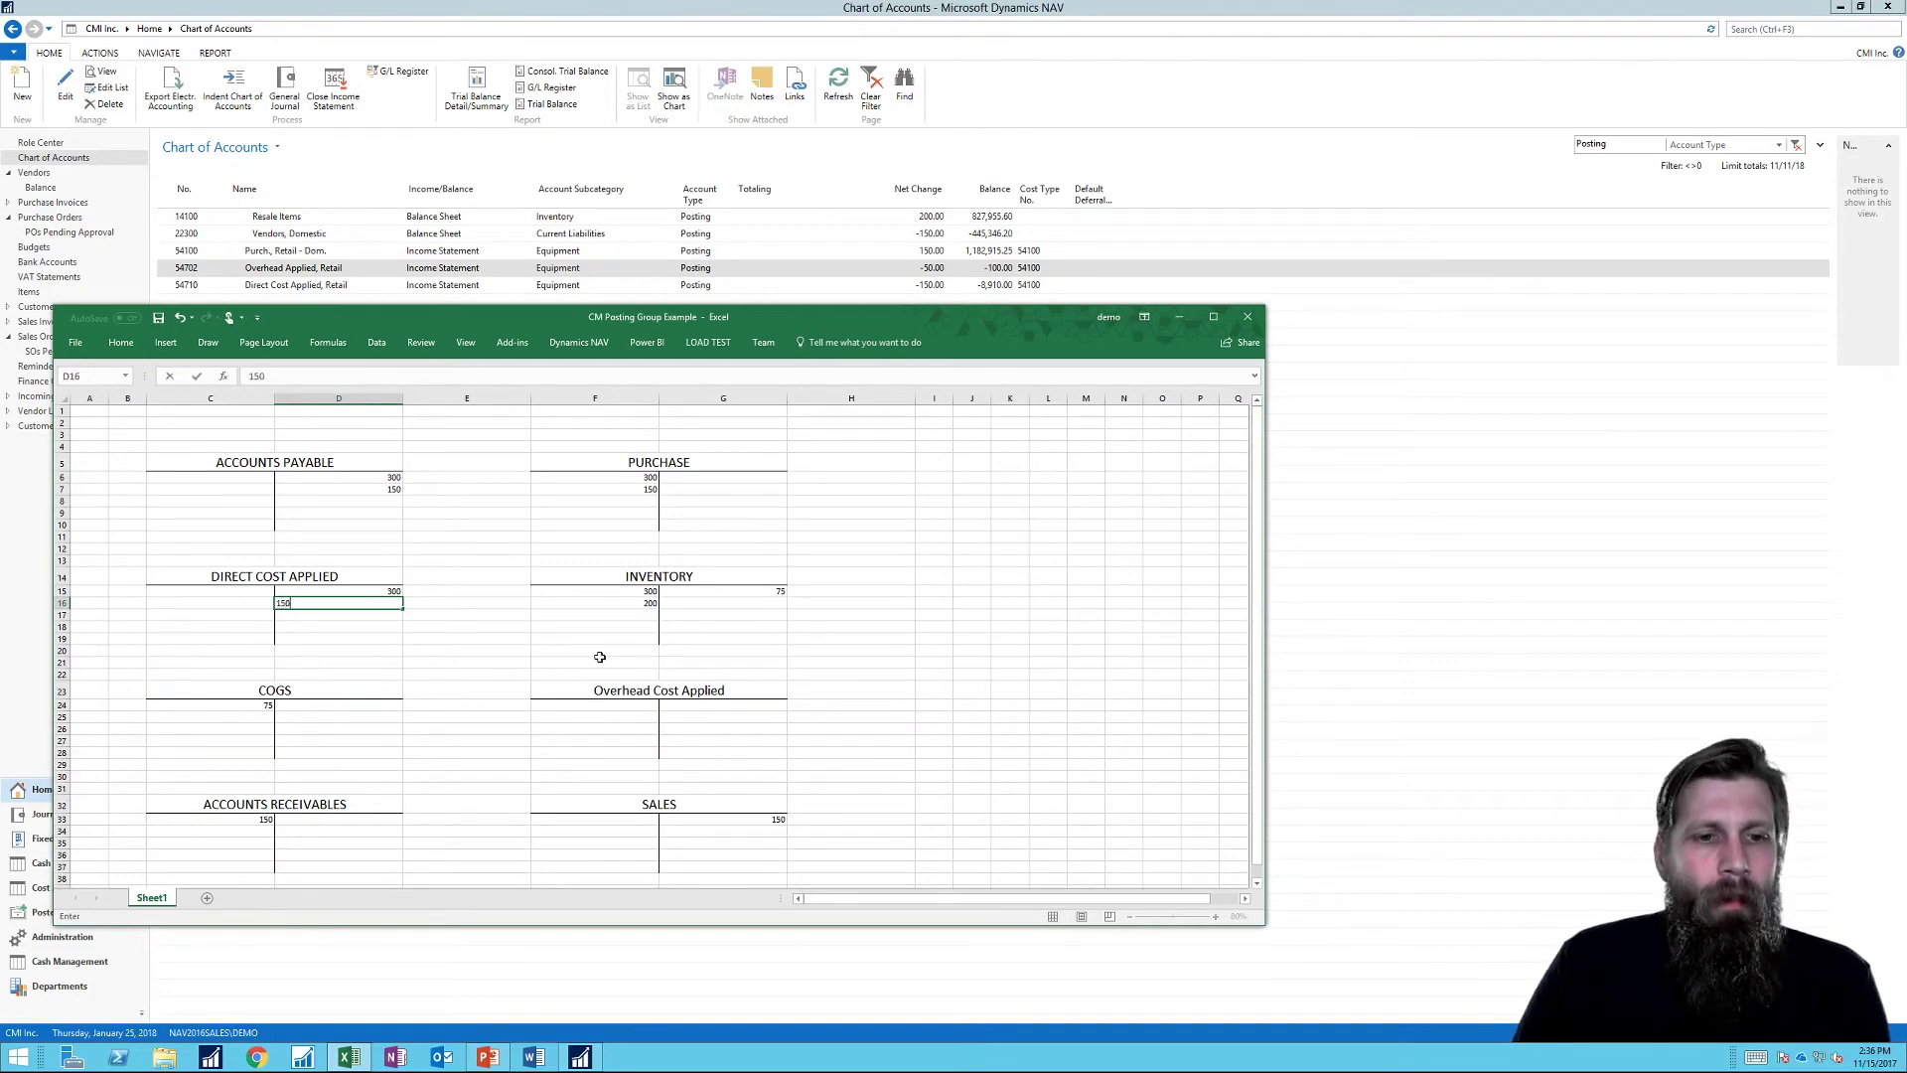
left_click(643, 605)
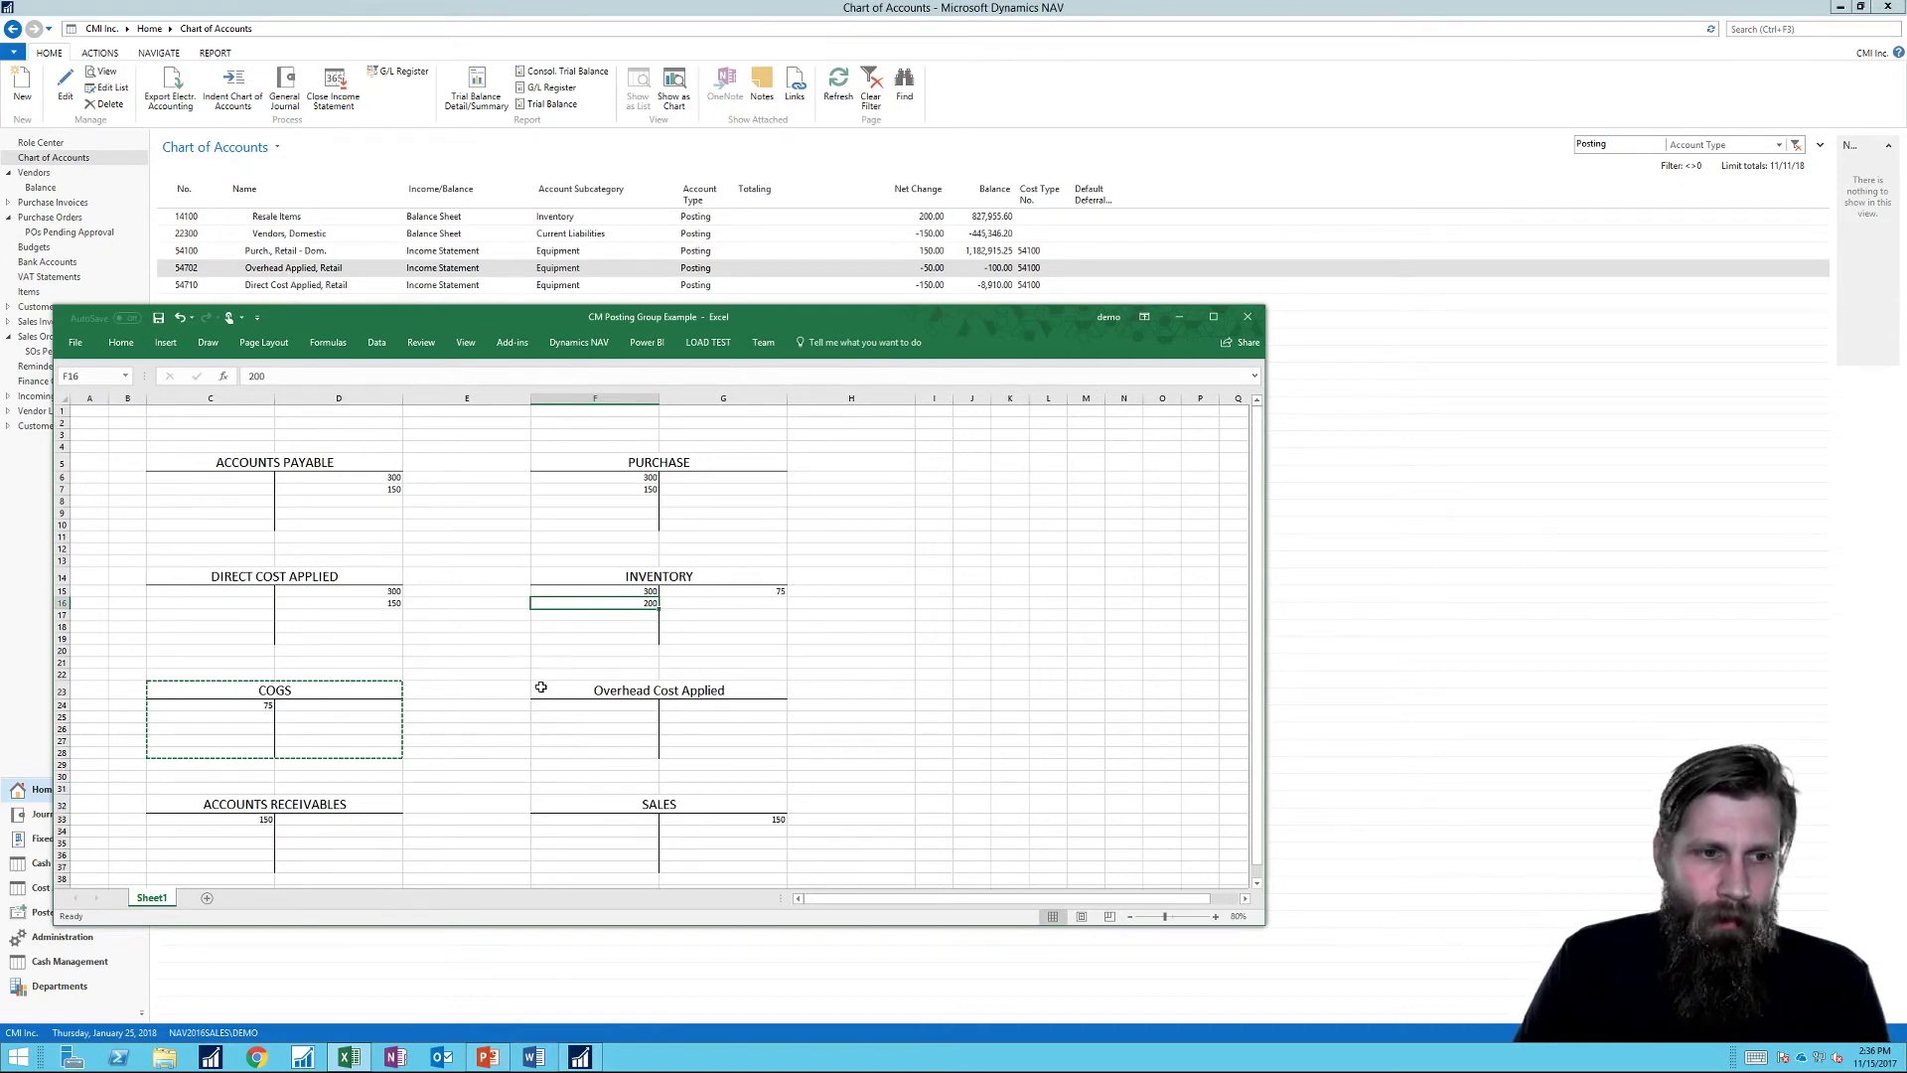
left_click(745, 708)
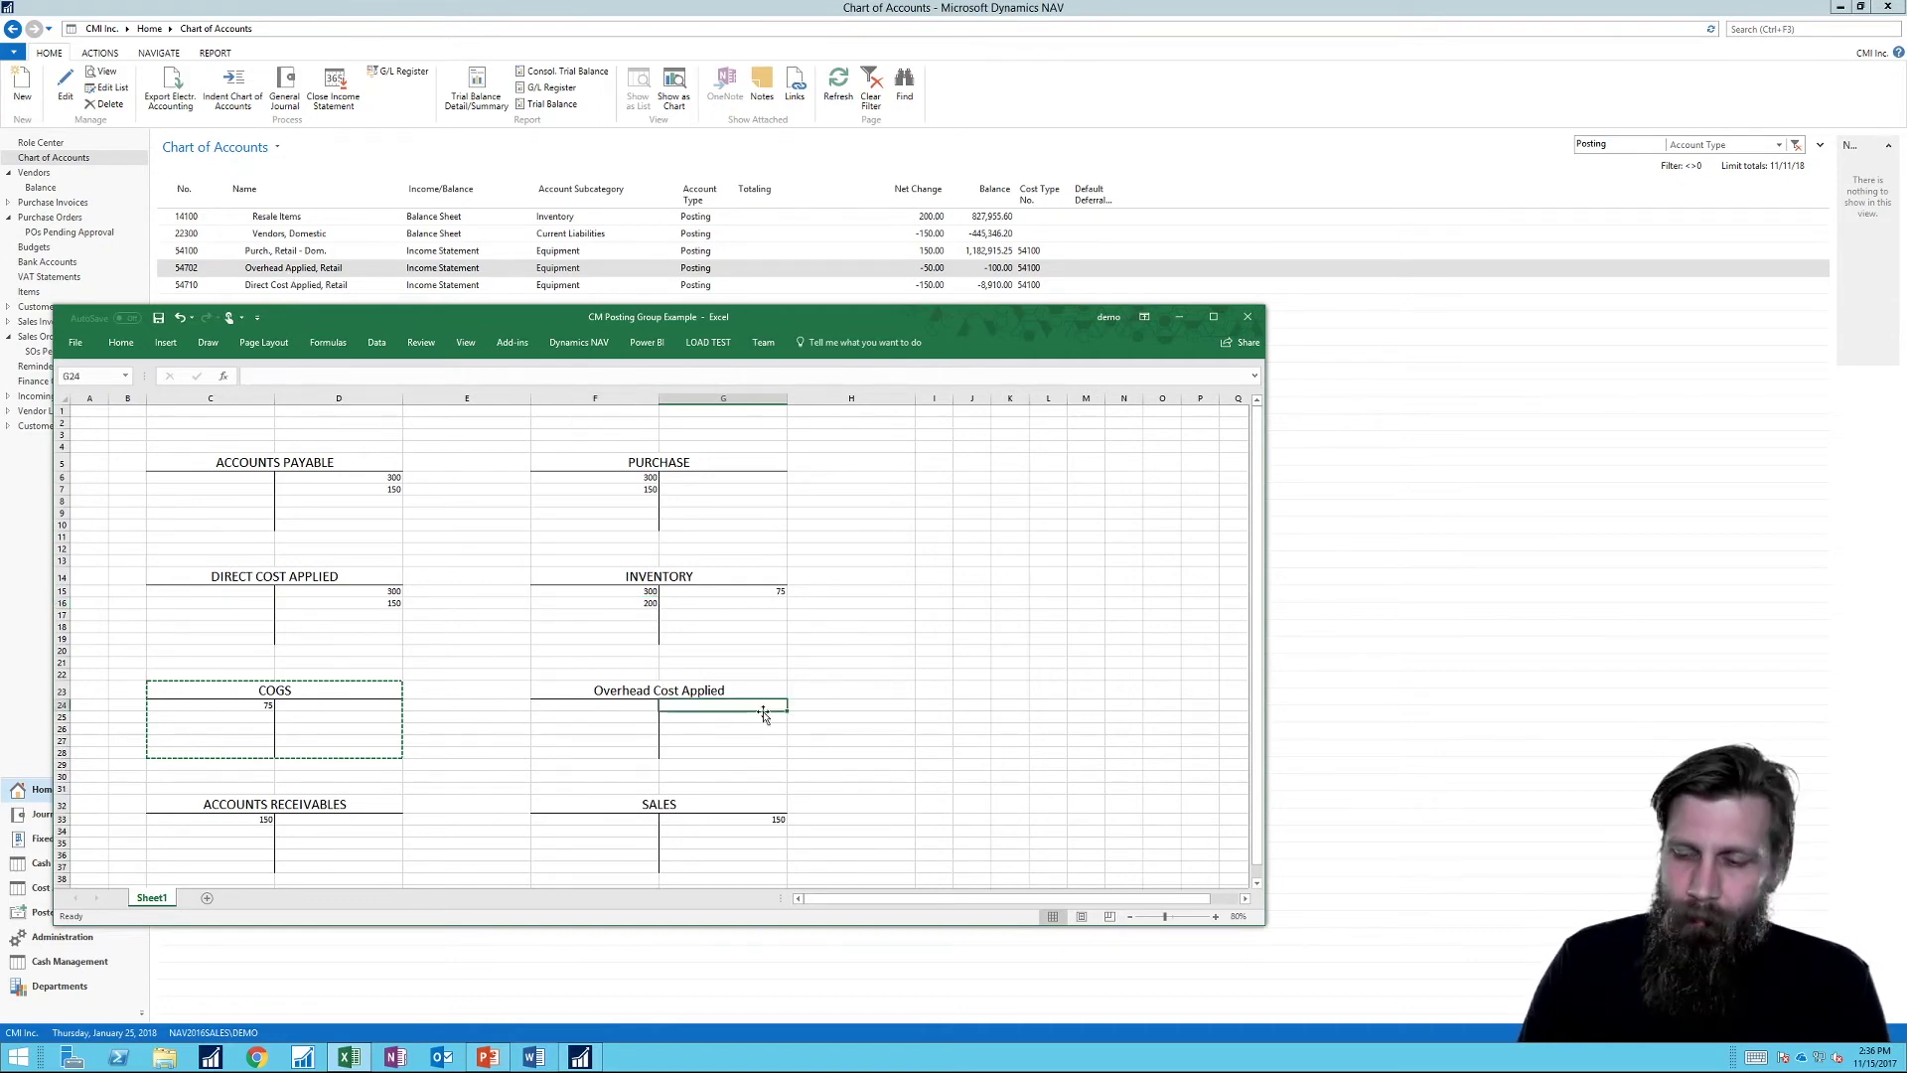
type("50")
key("Return")
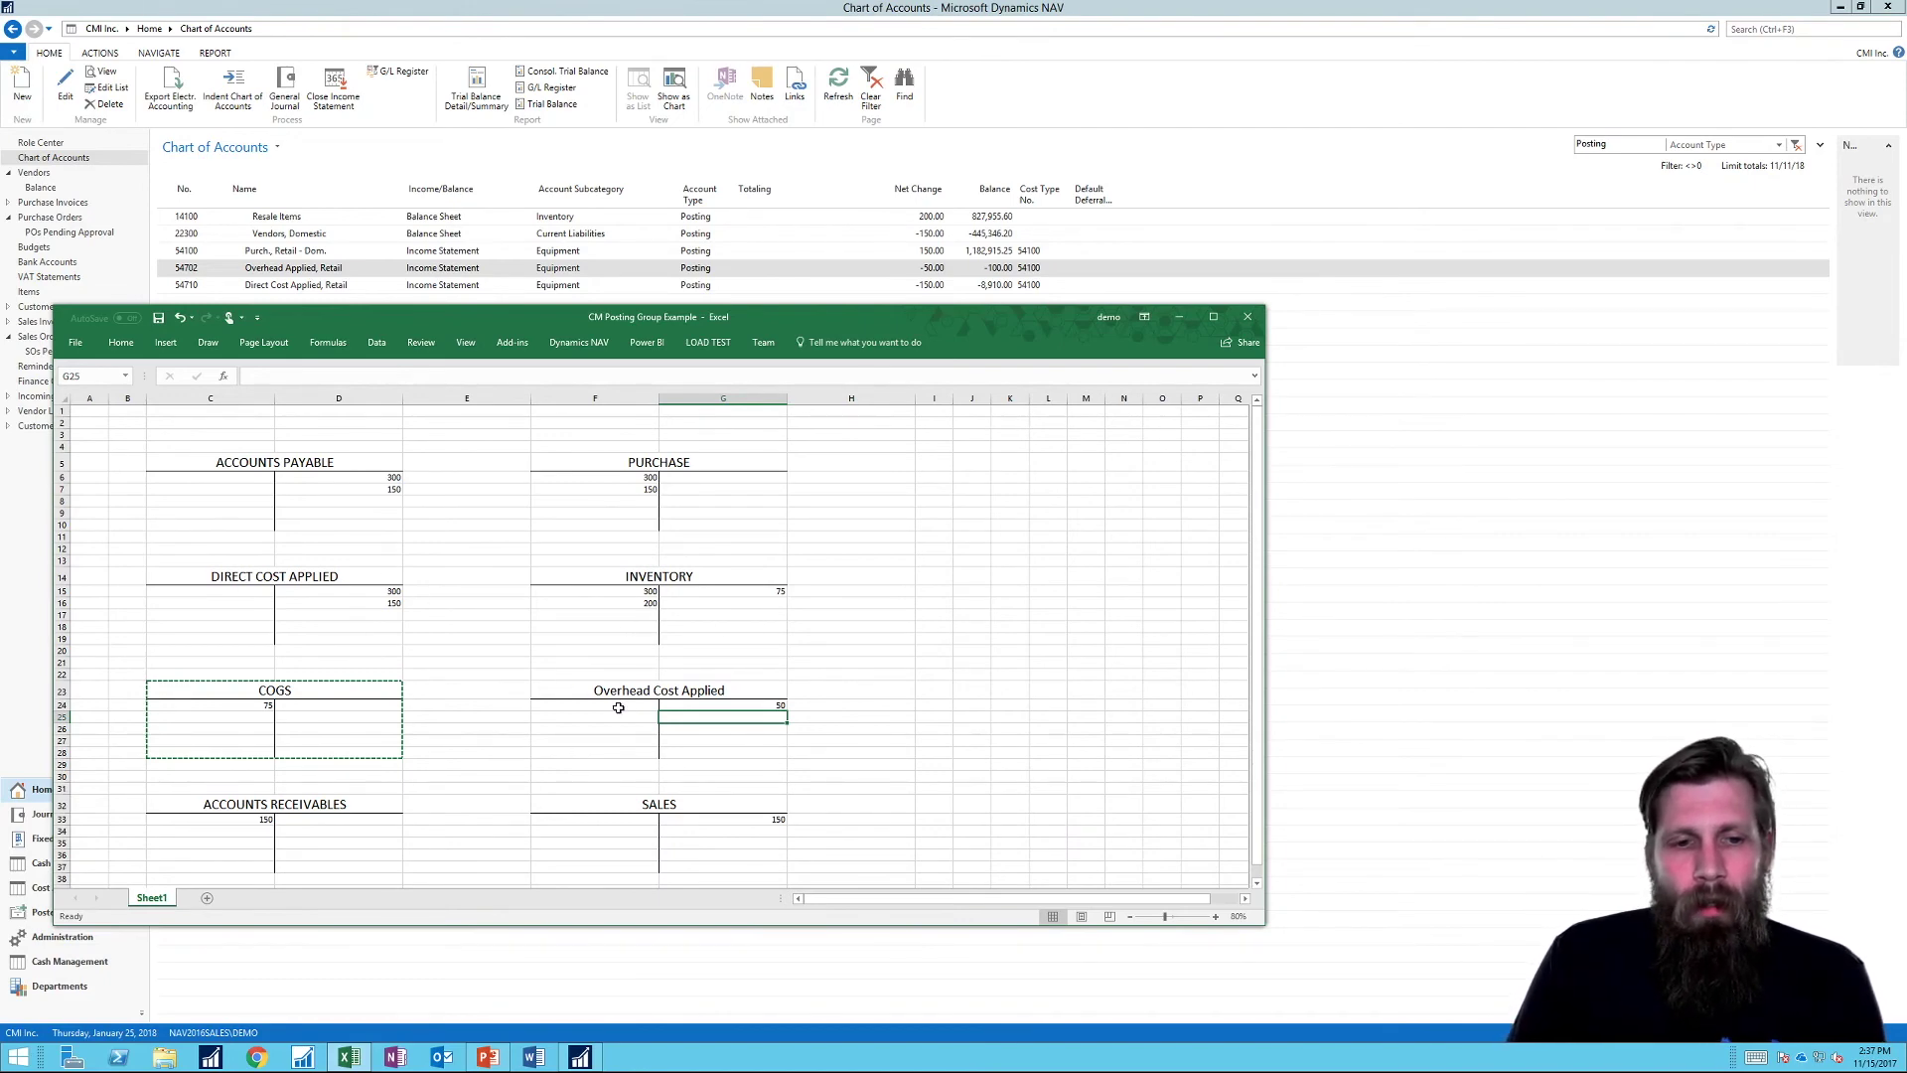
Step: Open General Posting Setup, select DOMESTIC/RETAIL, and widen the Overhead Applied Account column
left_click(1781, 29)
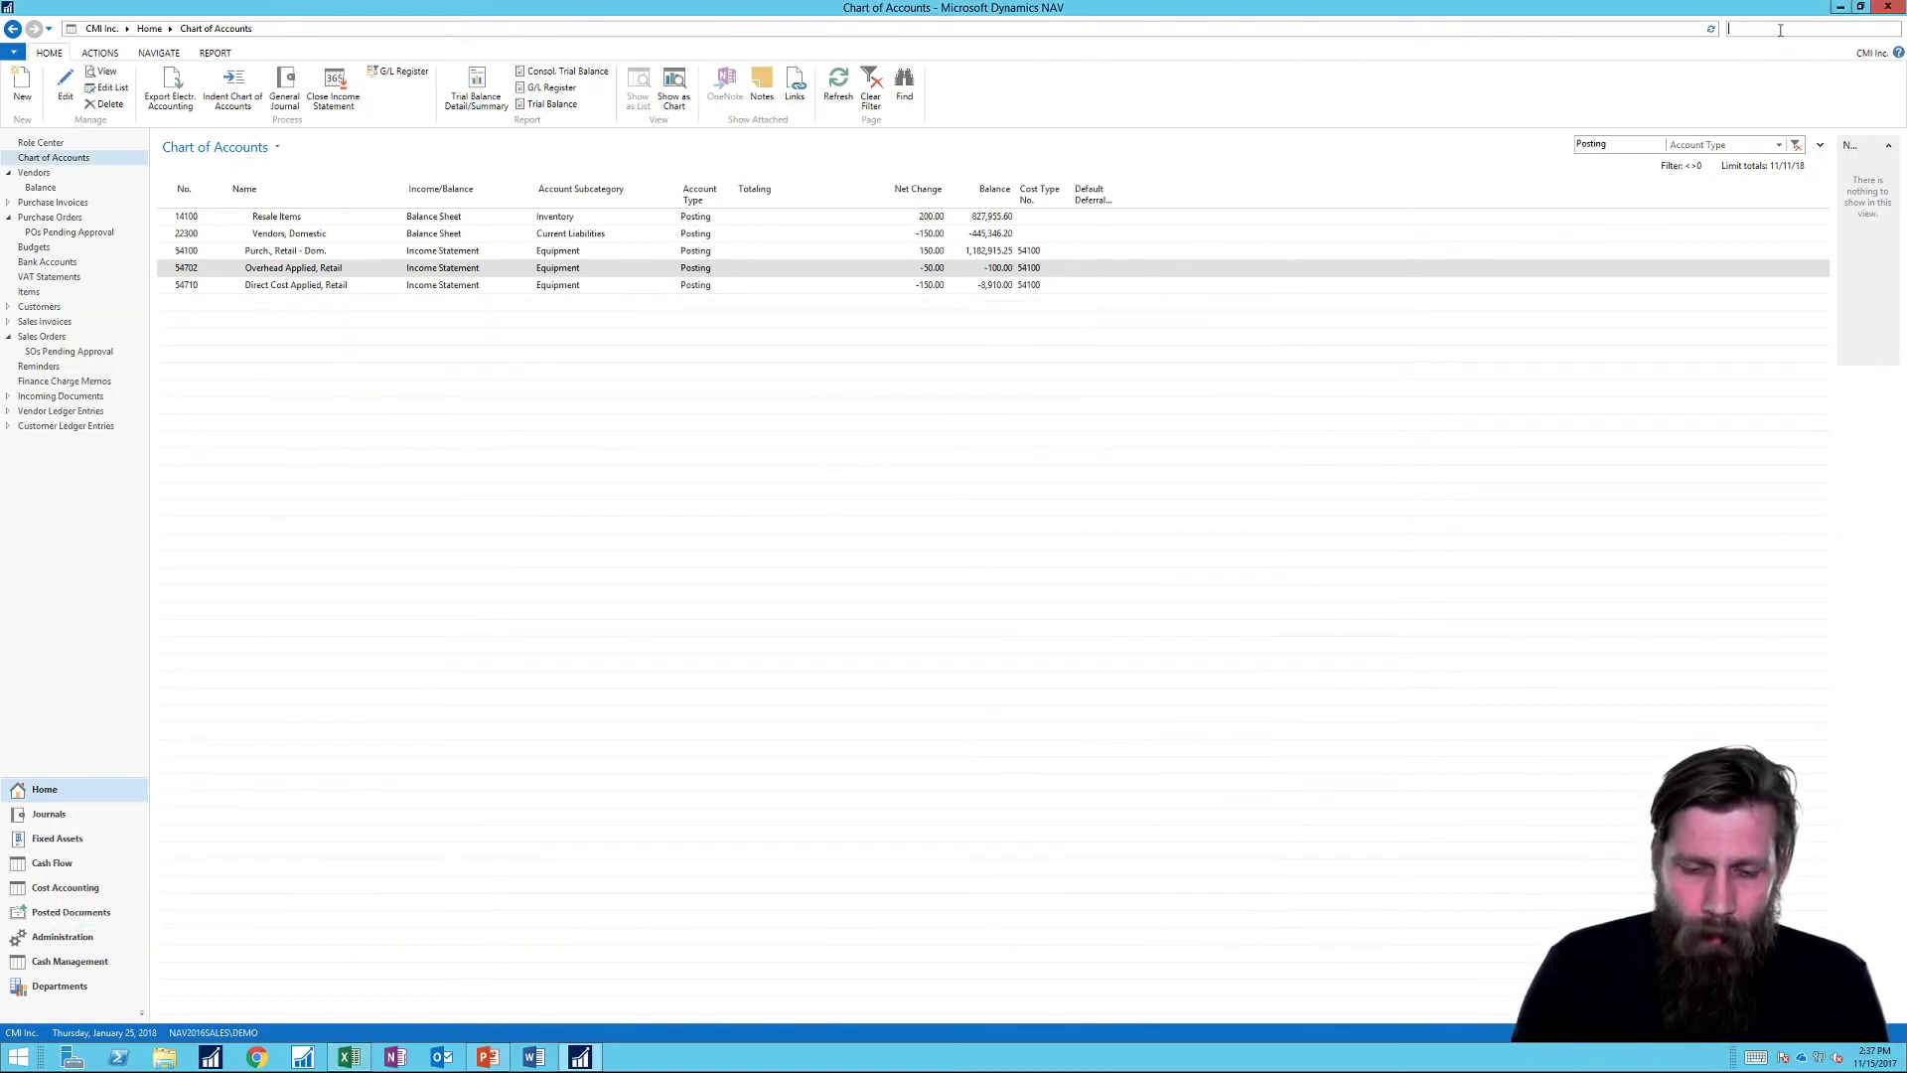
type("gen")
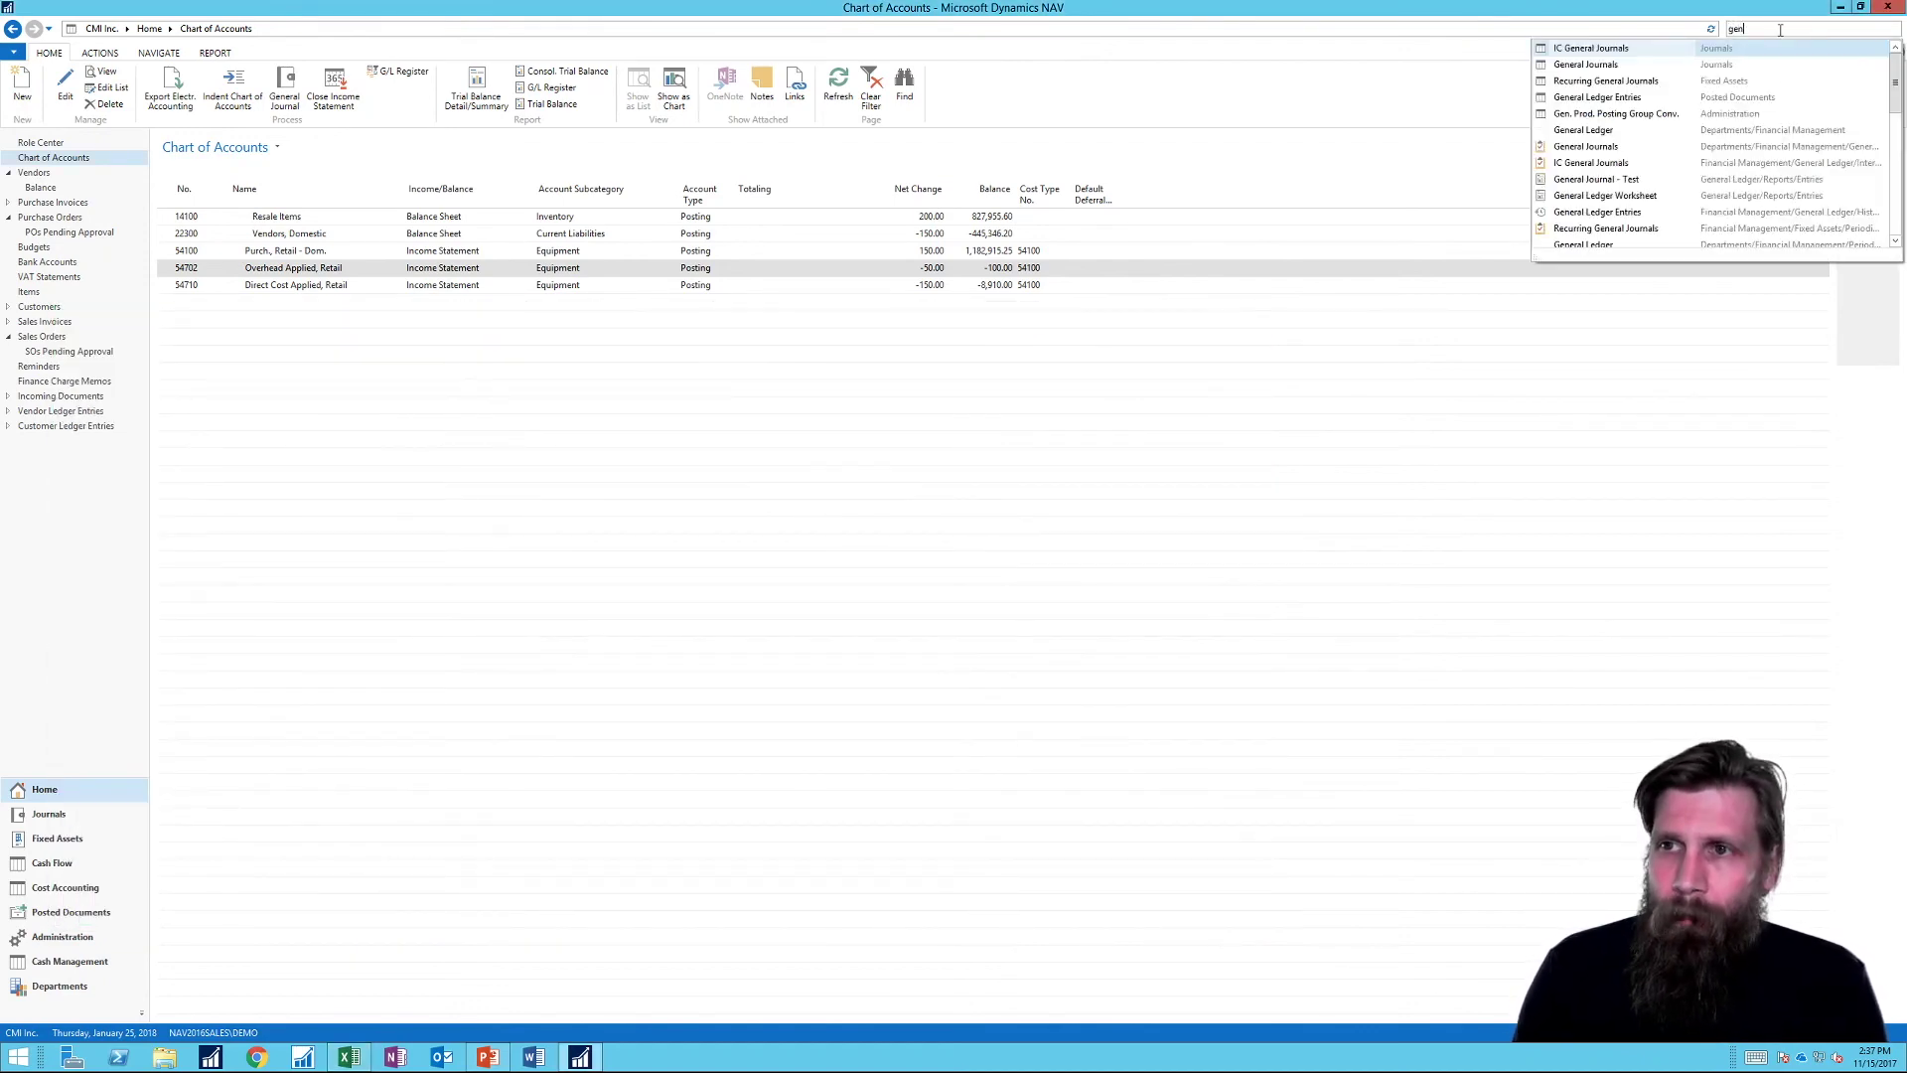
type(". po")
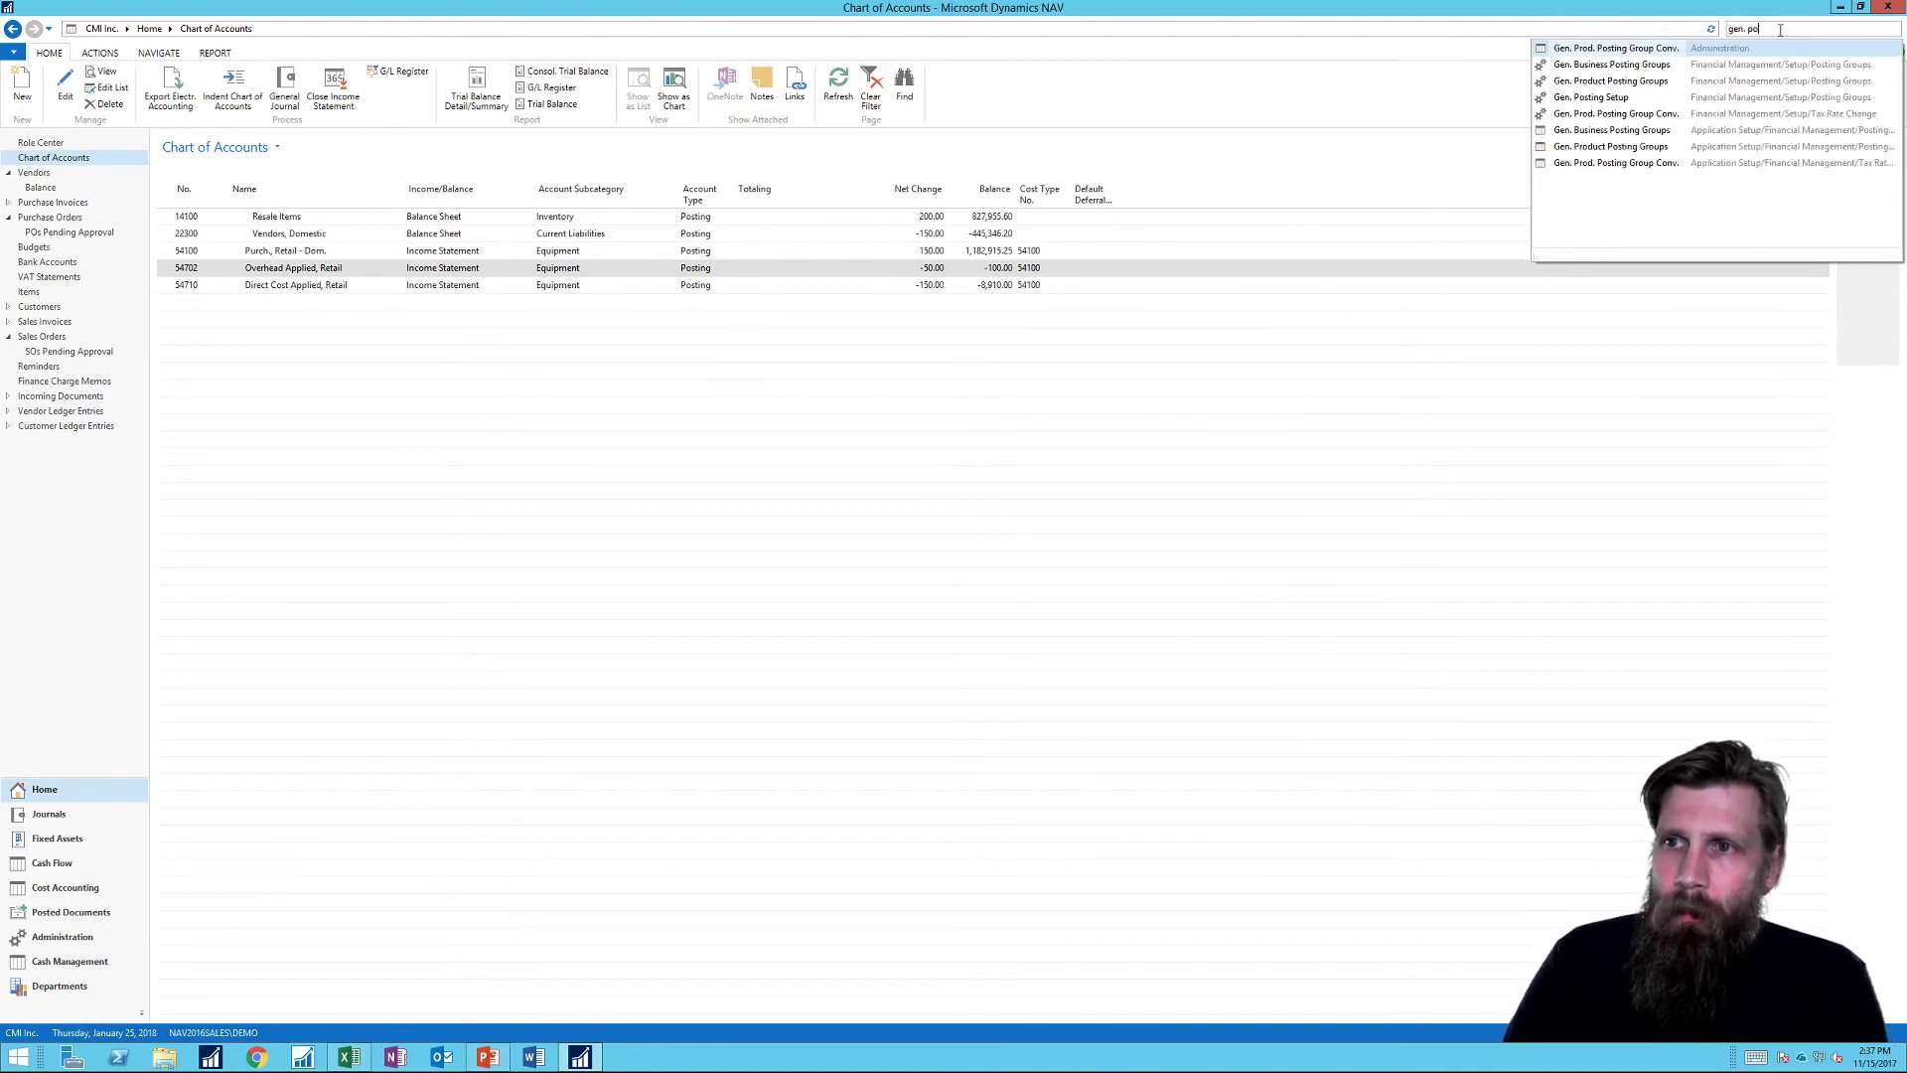
left_click(1594, 97)
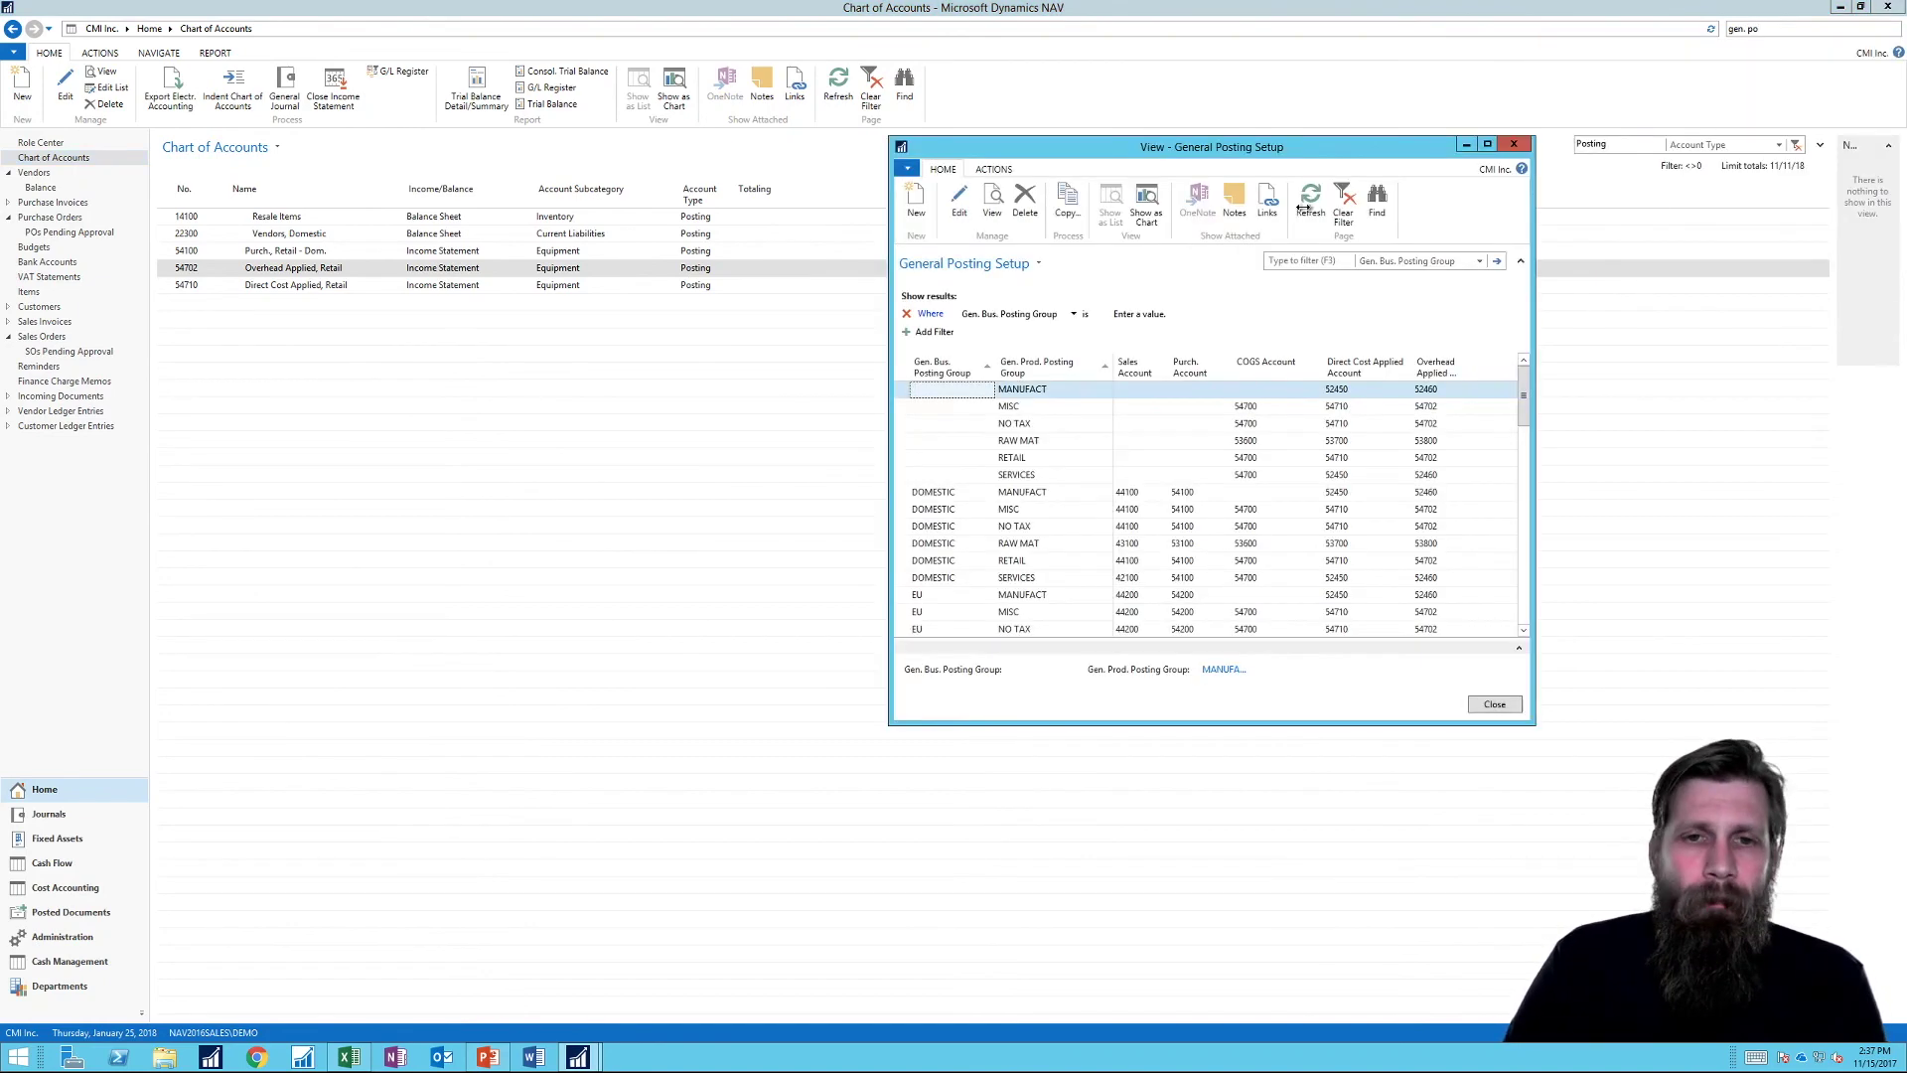
left_click_drag(1260, 151, 1015, 183)
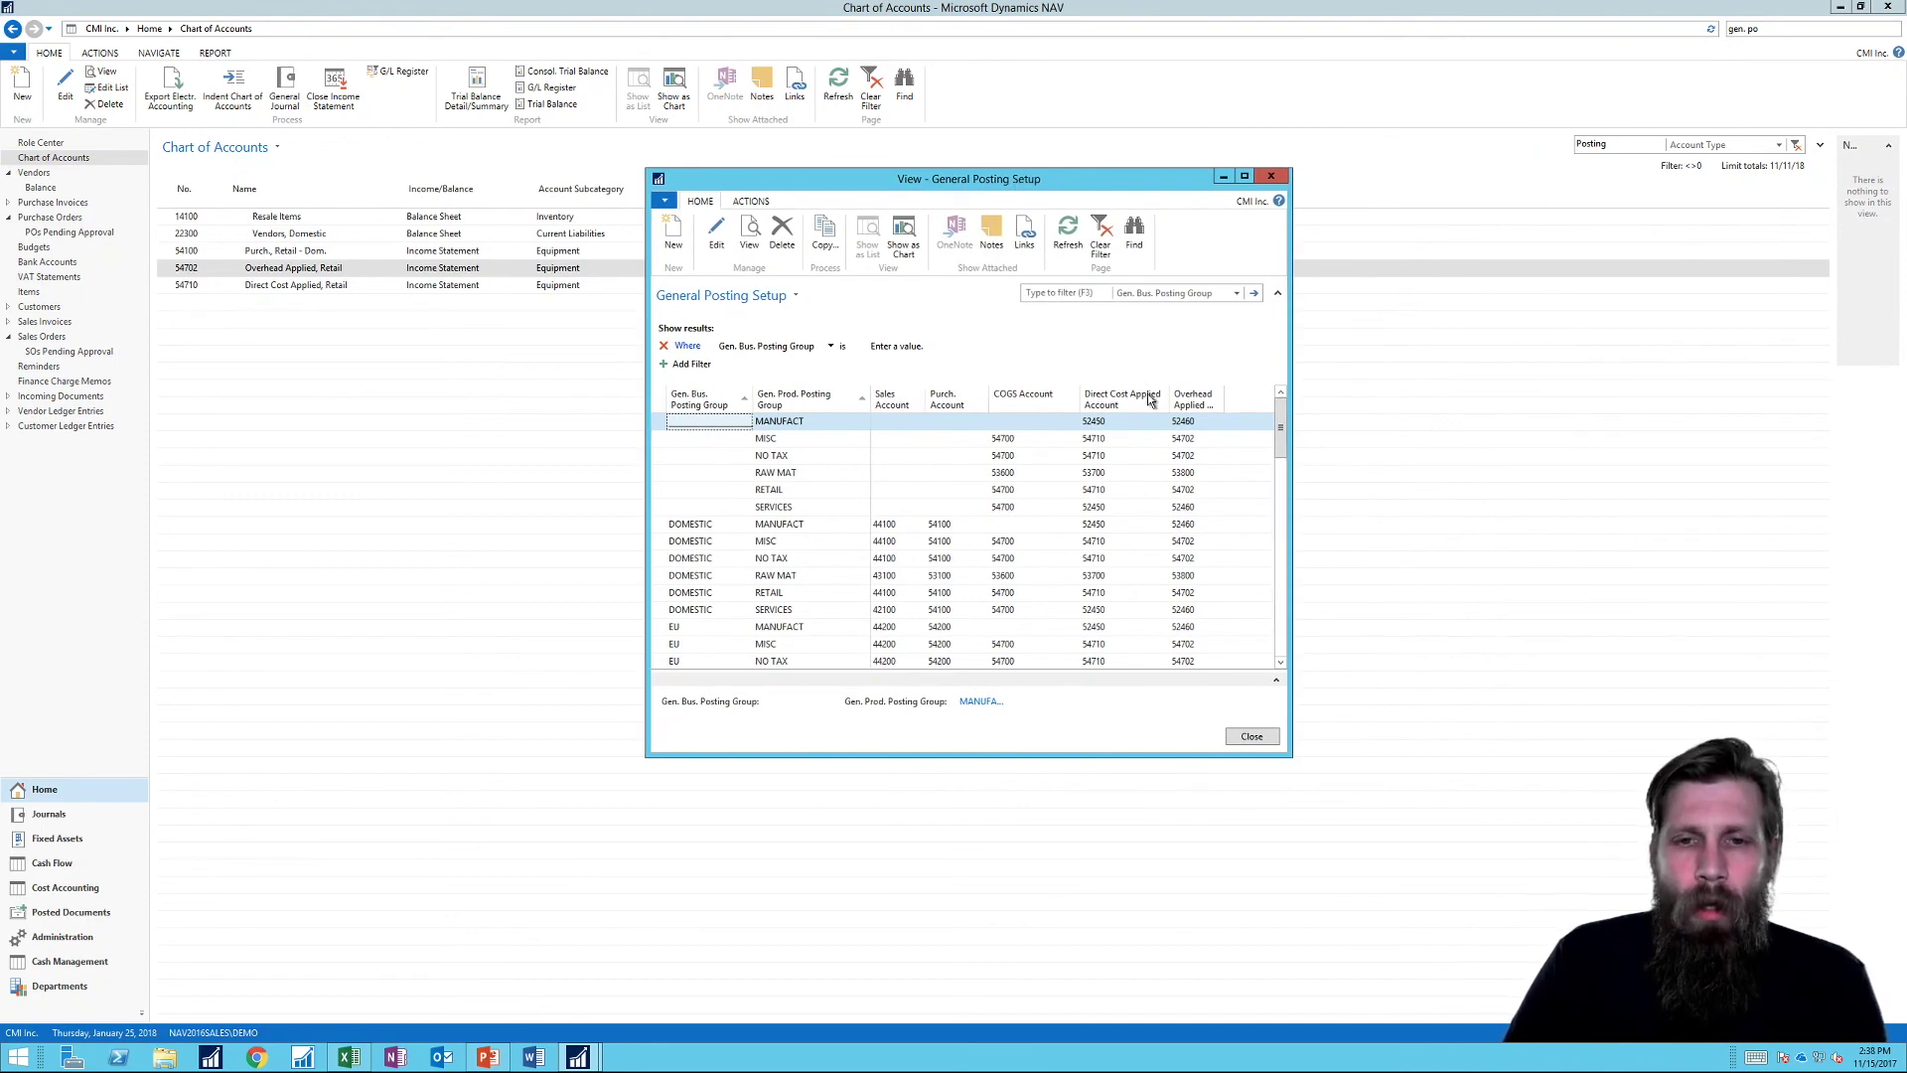
left_click(665, 594)
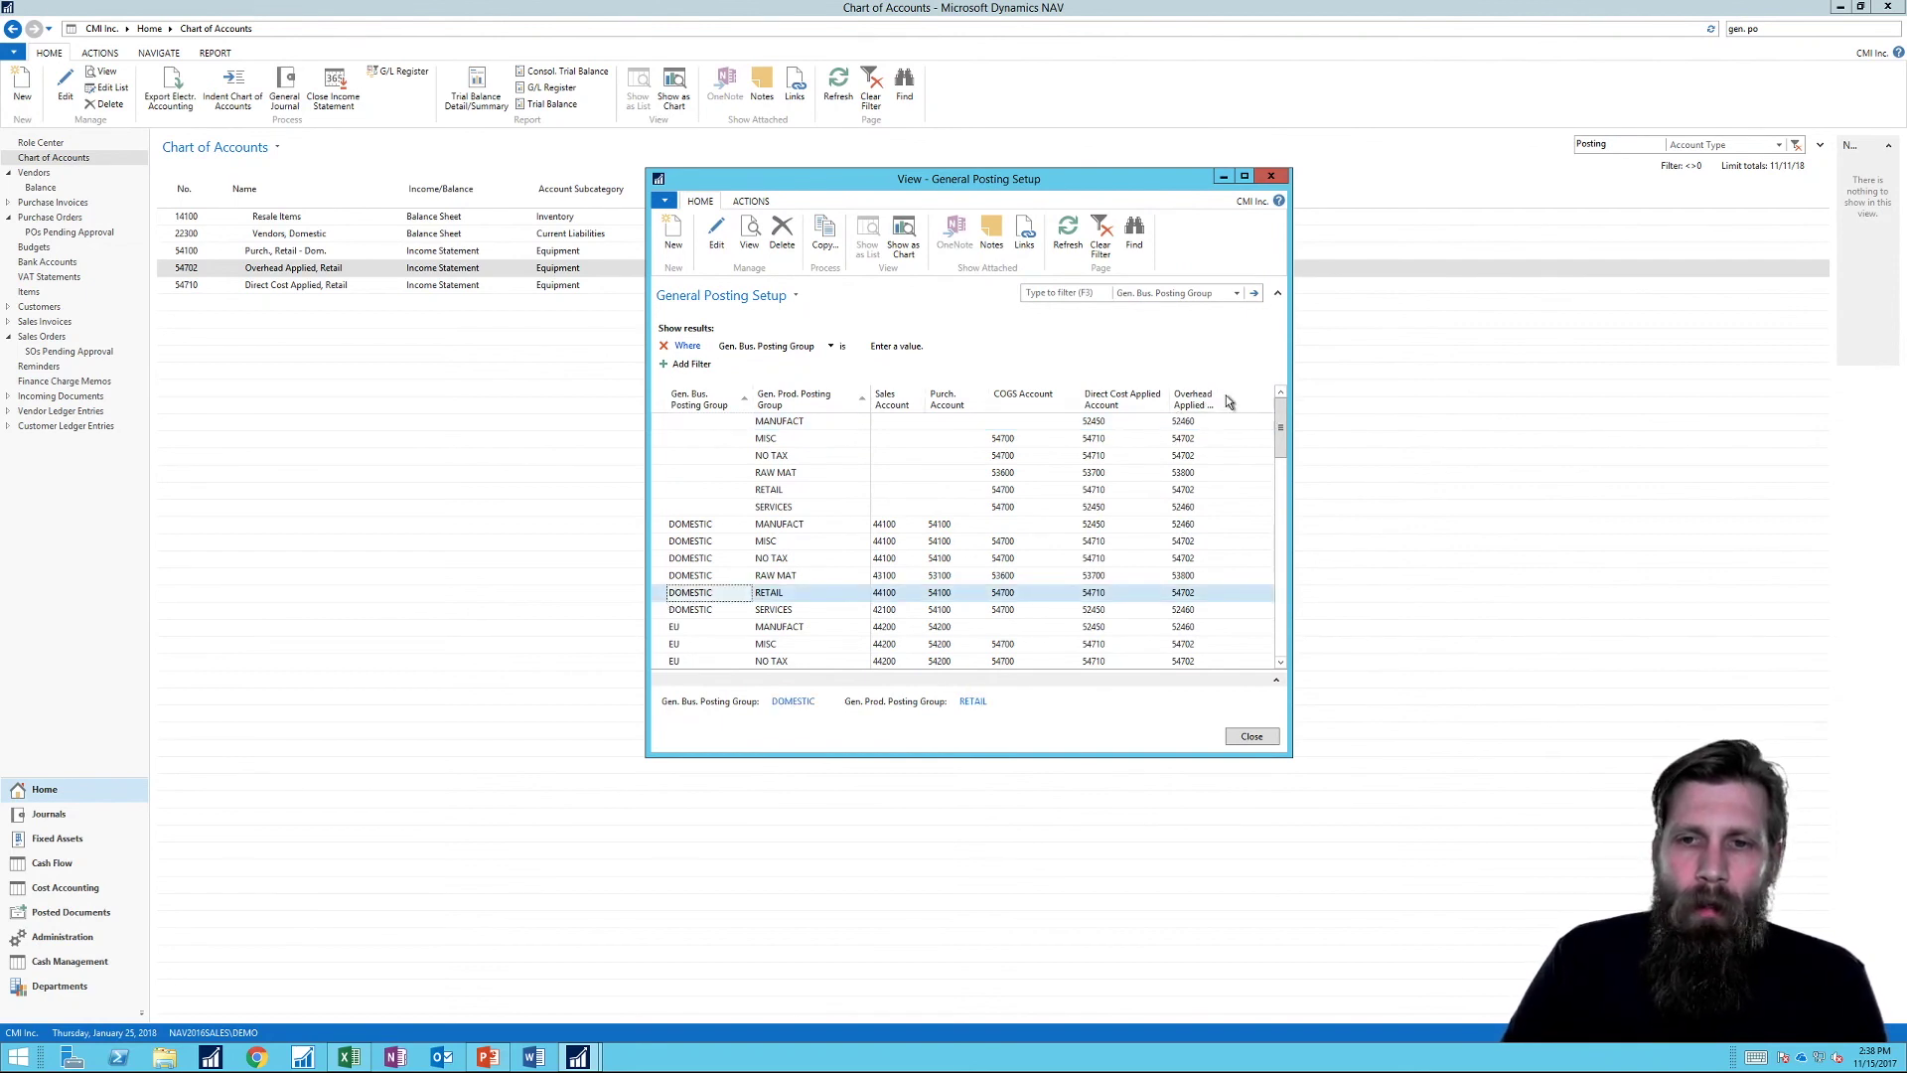
left_click_drag(1222, 394, 1256, 393)
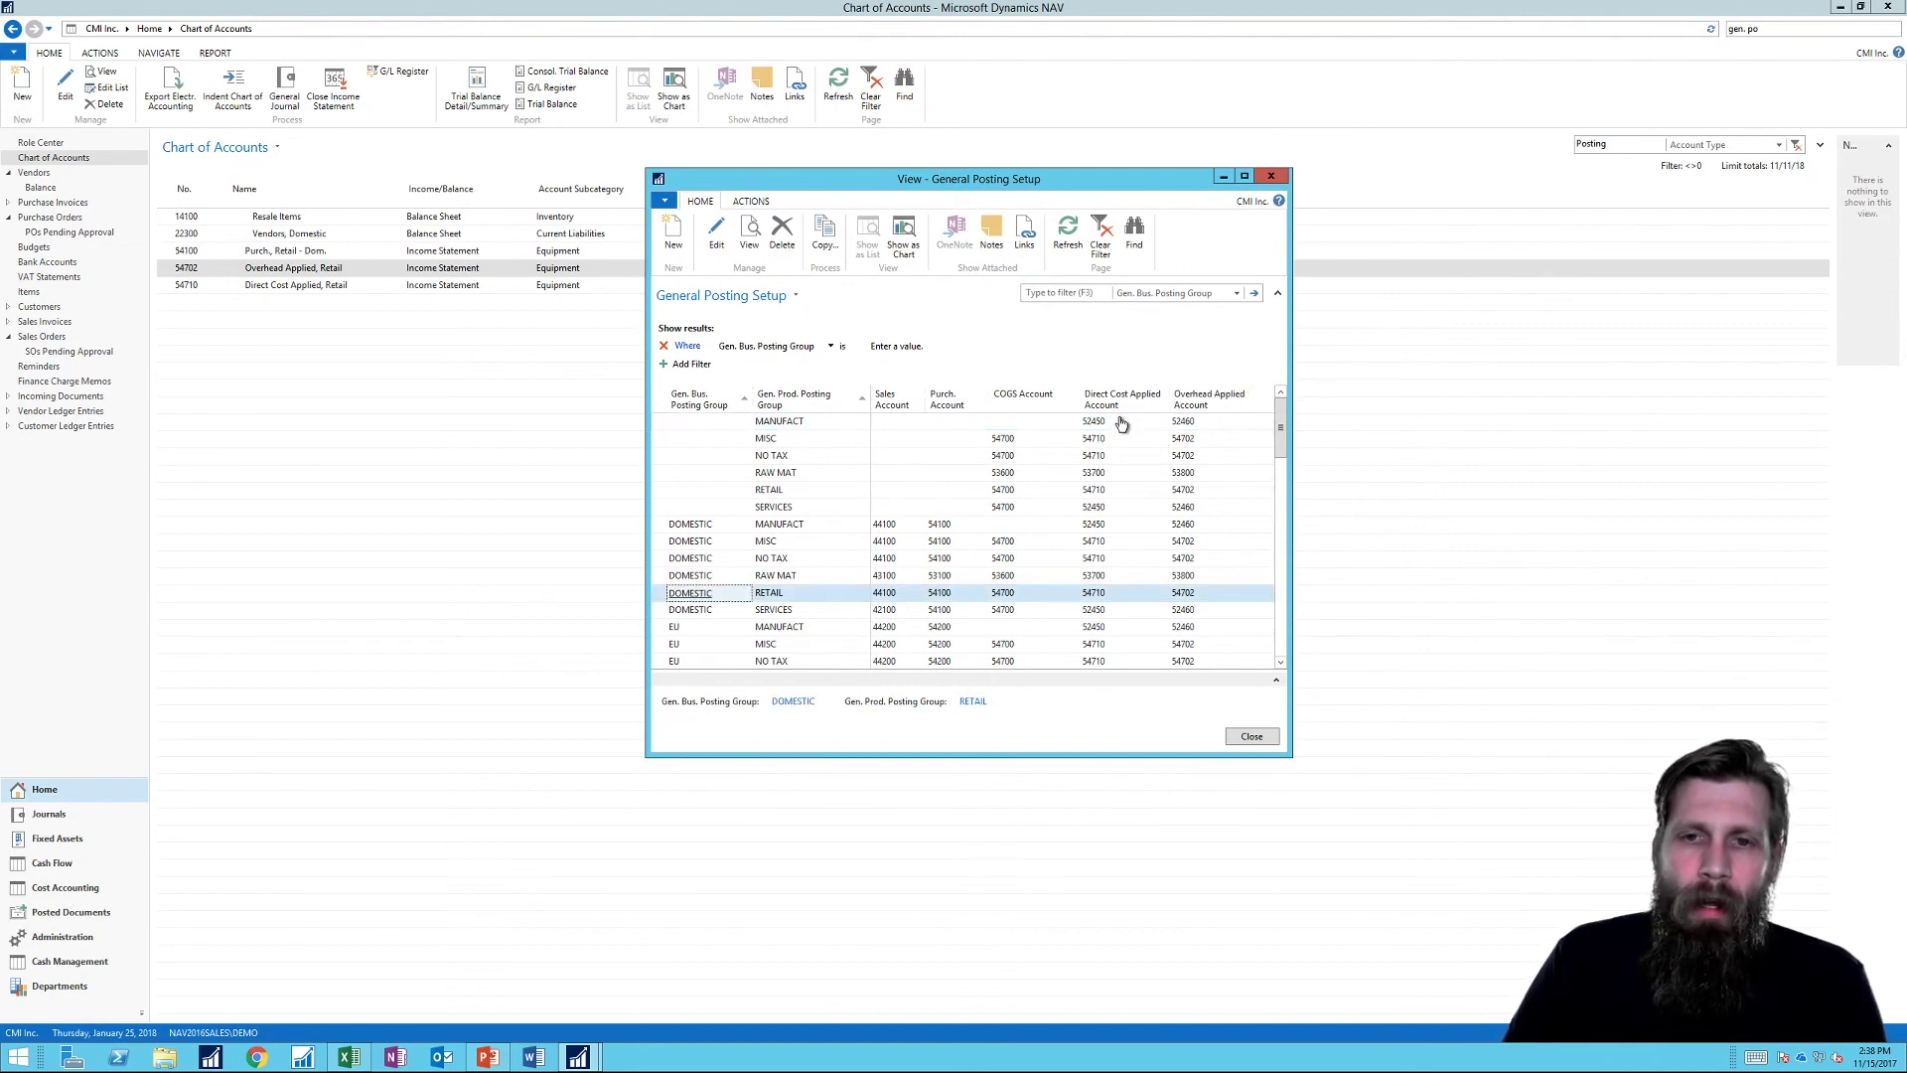